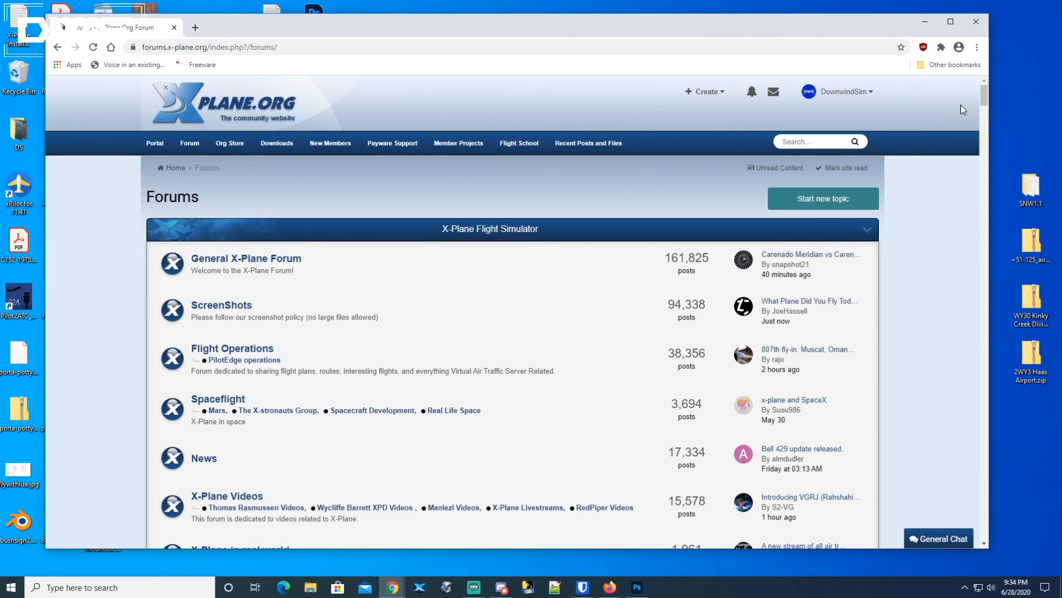
Open the Ortho4XP forum on X-Plane.org and the "Ortho4Xp v130 .exe version" topic.
{"action": "left_click_drag", "start_coordinate": [984, 98], "coordinate": [974, 392]}
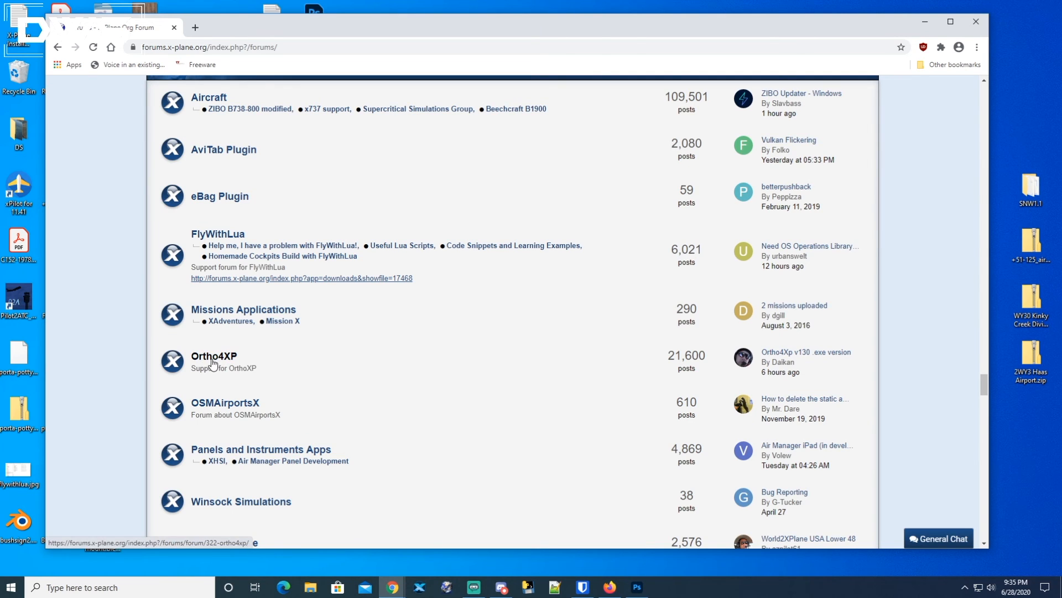
{"action": "left_click", "coordinate": [216, 359]}
{"action": "scroll", "coordinate": [332, 343], "scroll_direction": "down", "scroll_amount": 4}
{"action": "scroll", "coordinate": [332, 343], "scroll_direction": "down", "scroll_amount": 2}
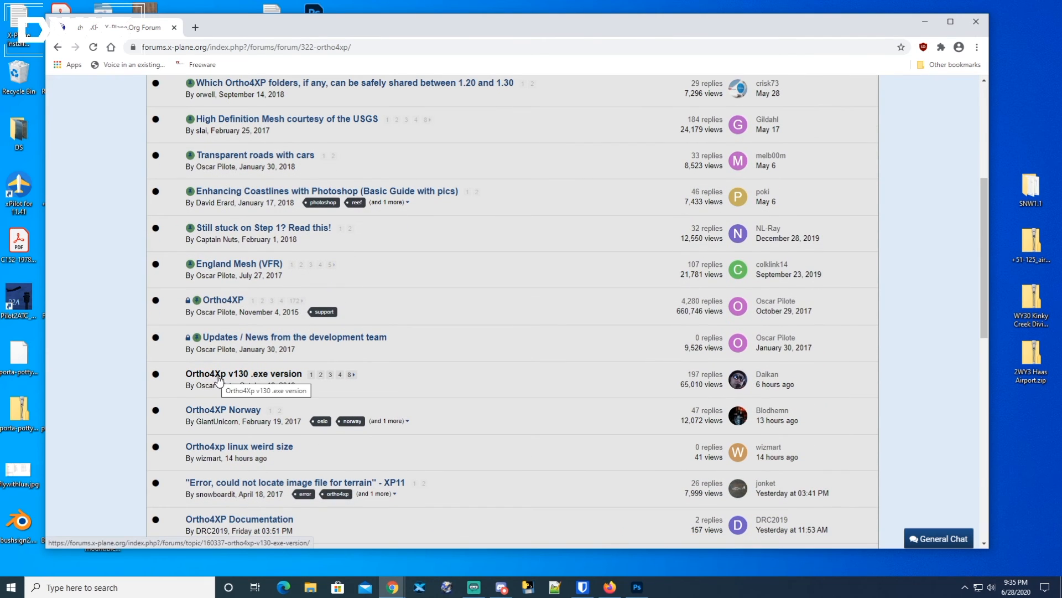
{"action": "mouse_move", "coordinate": [241, 378]}
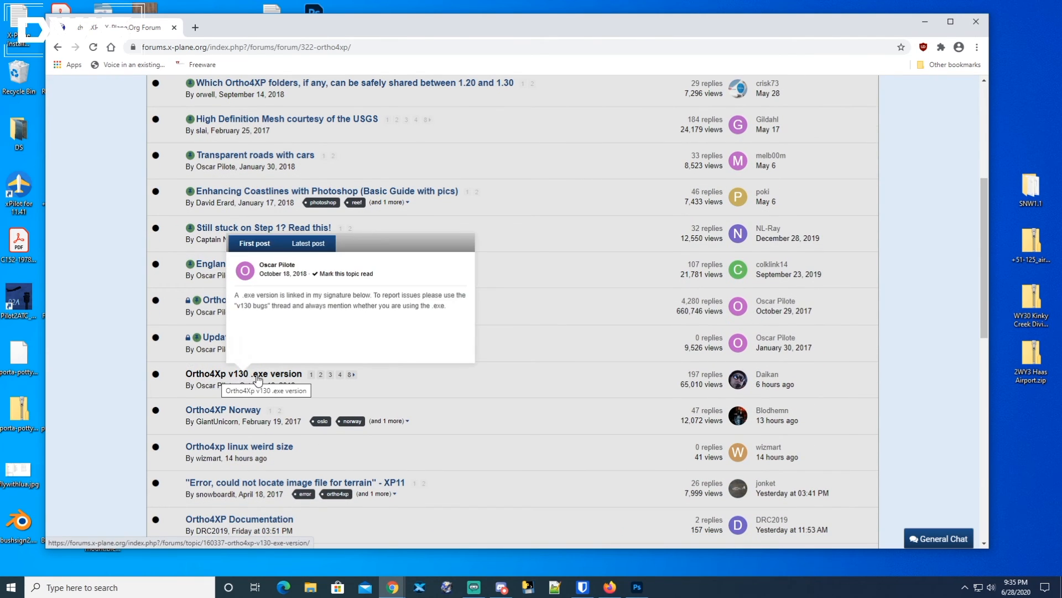
{"action": "left_click", "coordinate": [275, 377]}
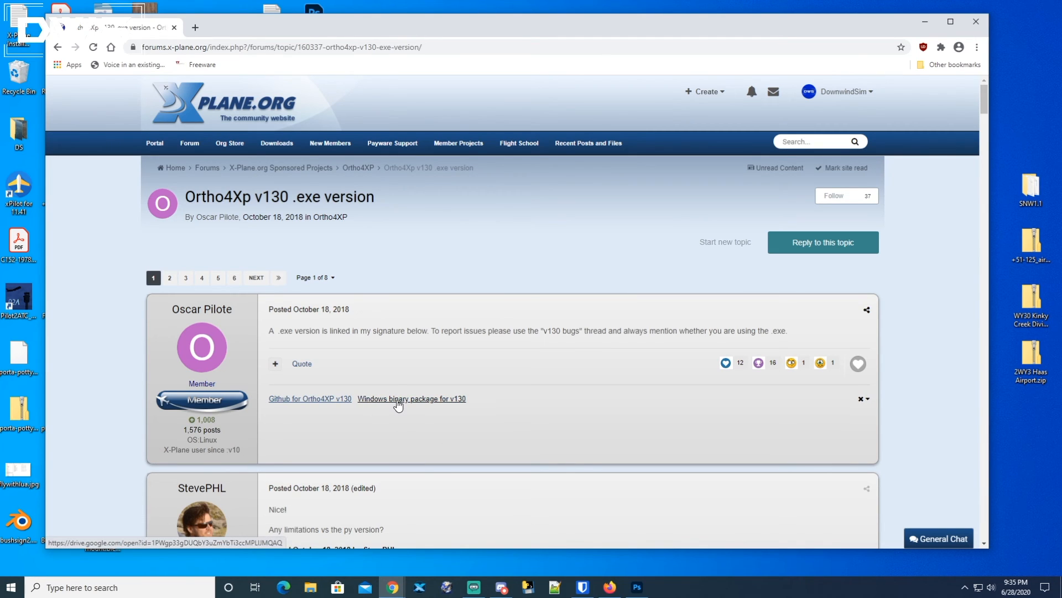
Download the Windows binary package for v130 from the Google Drive link in the post.
{"action": "left_click", "coordinate": [417, 402]}
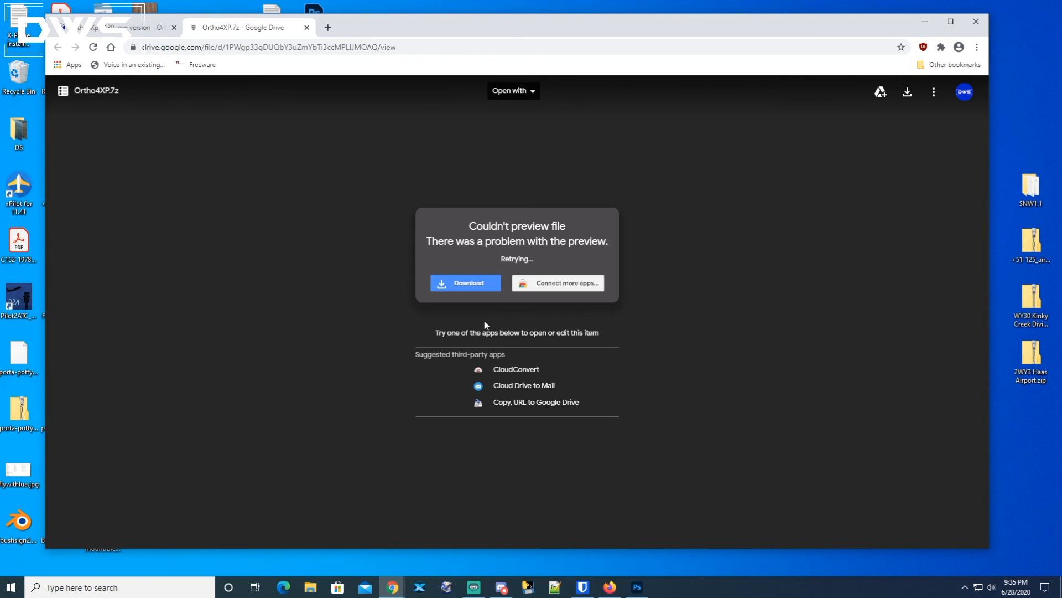
{"action": "left_click", "coordinate": [458, 293]}
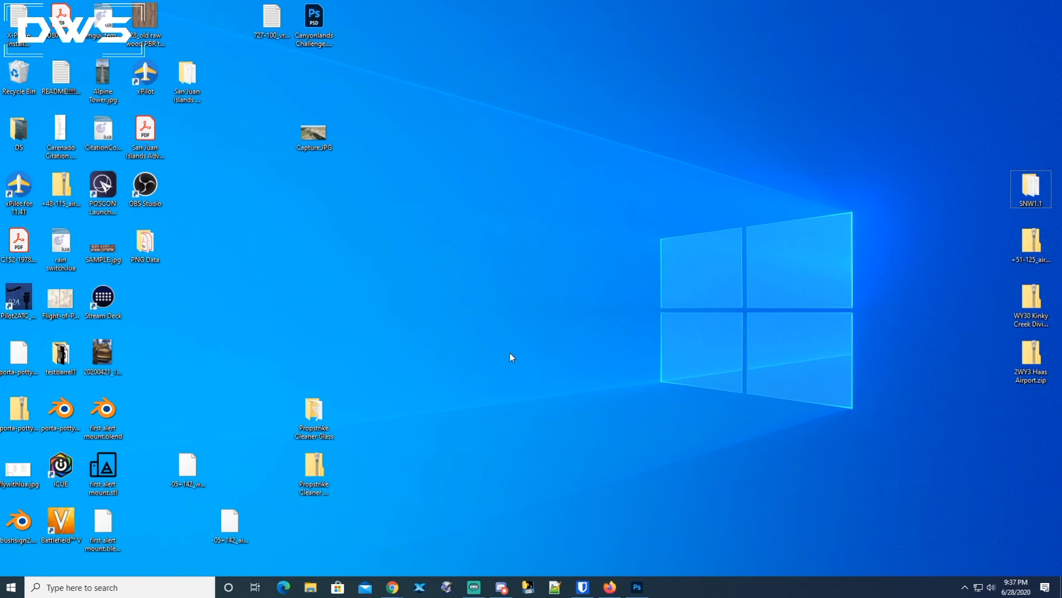
Open File Explorer and browse to the Documents folder, then into X-Plane 11 Beta.
{"action": "key", "text": "super+e"}
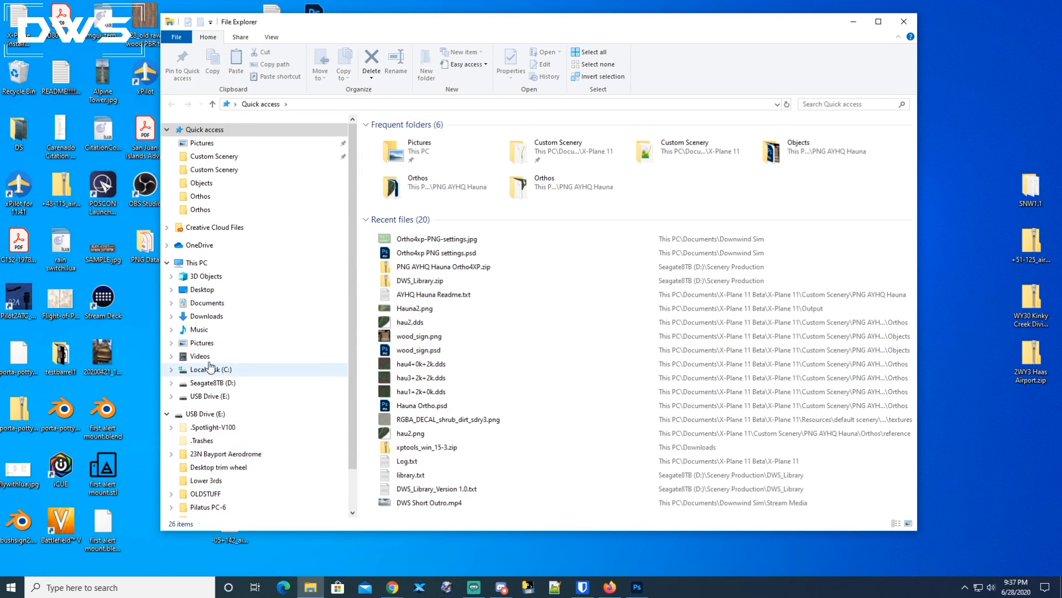
{"action": "left_click", "coordinate": [207, 304]}
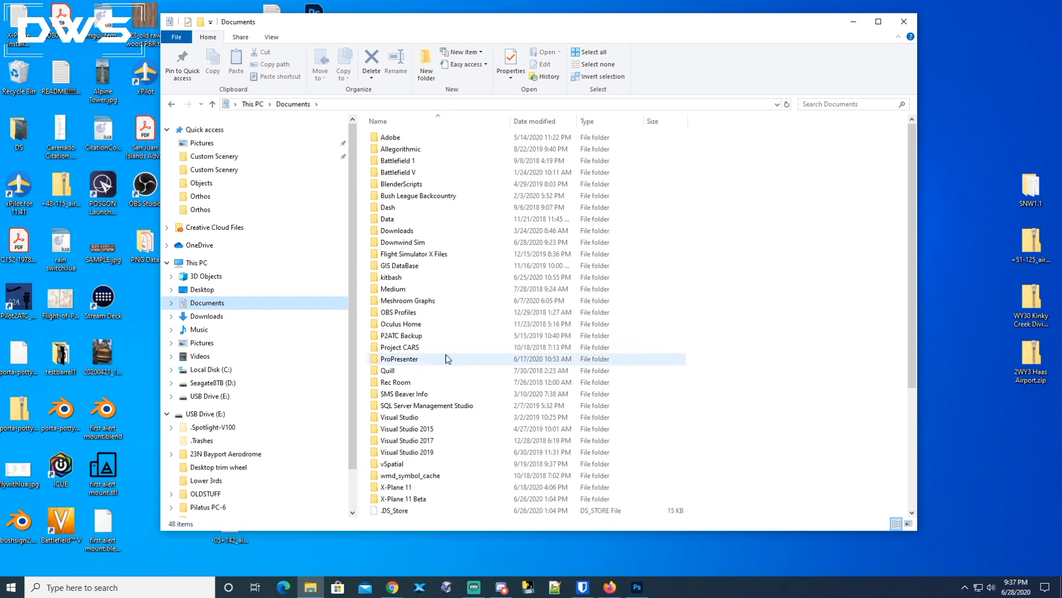
{"action": "scroll", "coordinate": [448, 359], "scroll_direction": "down", "scroll_amount": 5}
{"action": "left_click", "coordinate": [384, 324]}
{"action": "left_click", "coordinate": [384, 313], "text": "shift"}
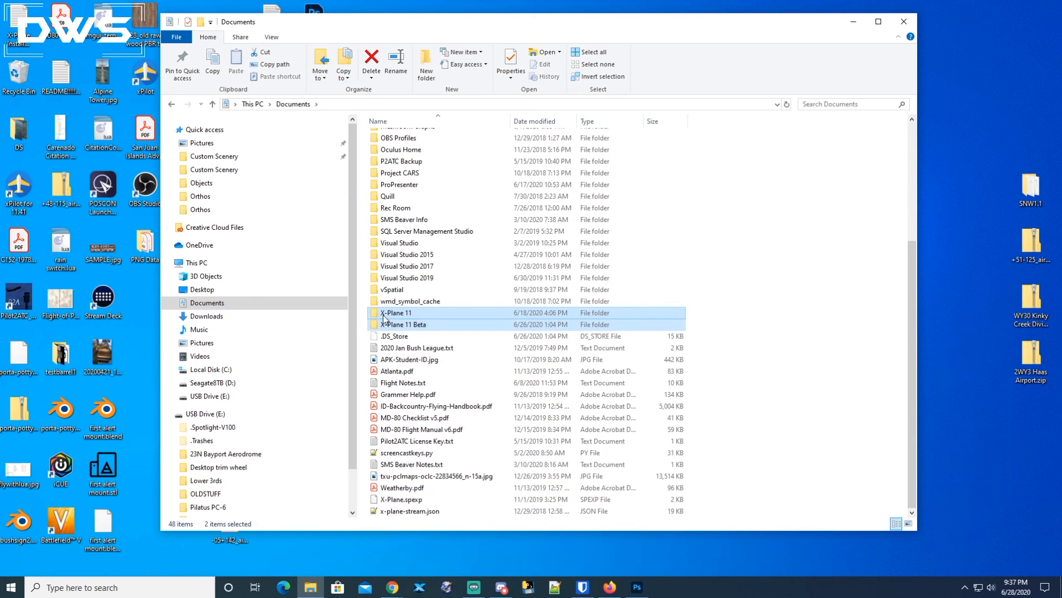
{"action": "left_click", "coordinate": [434, 316]}
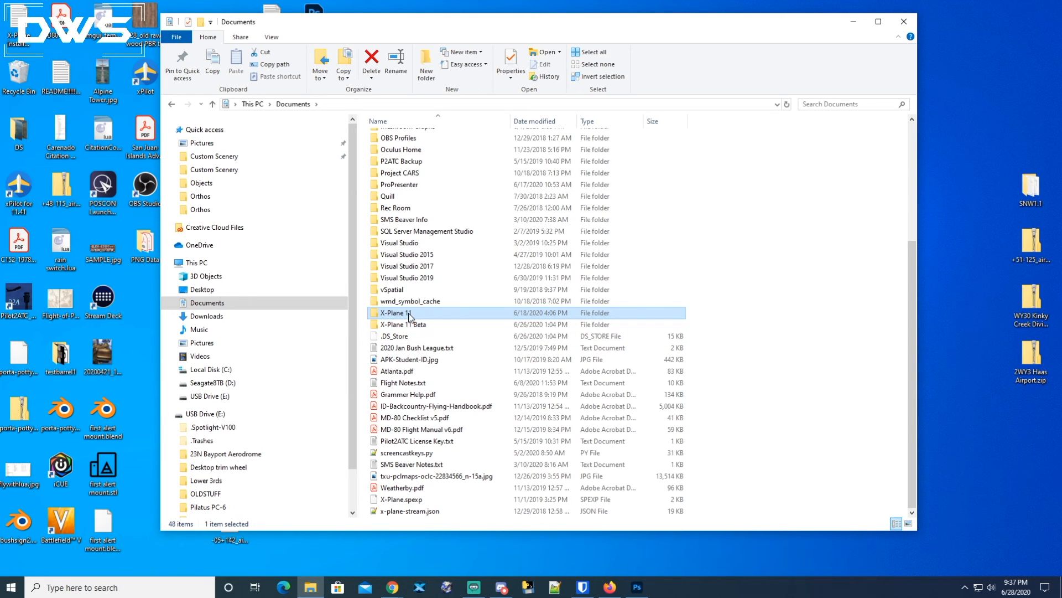
{"action": "left_click", "coordinate": [400, 327]}
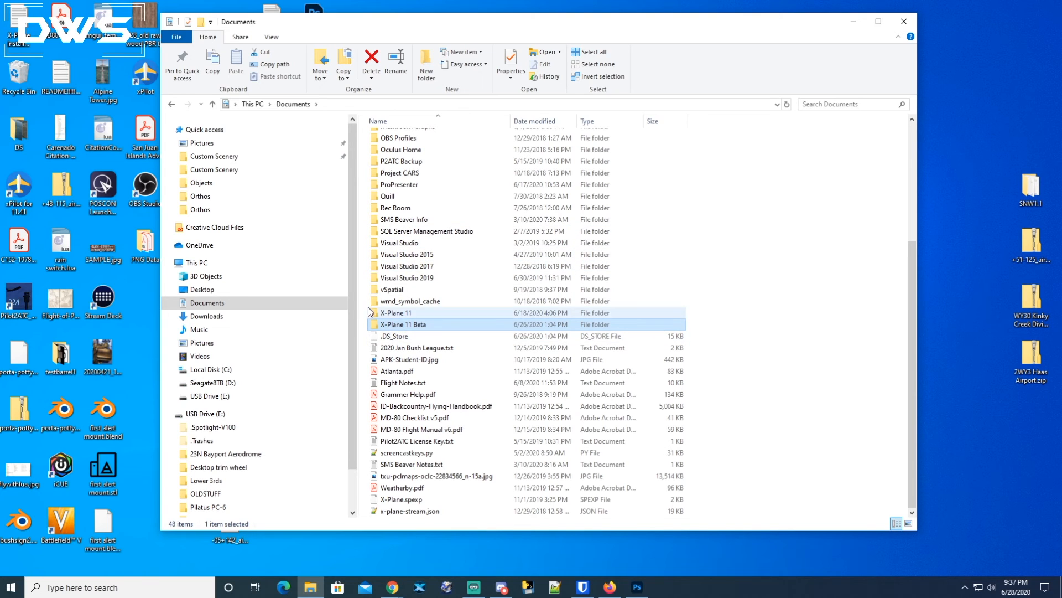
{"action": "double_click", "coordinate": [376, 325]}
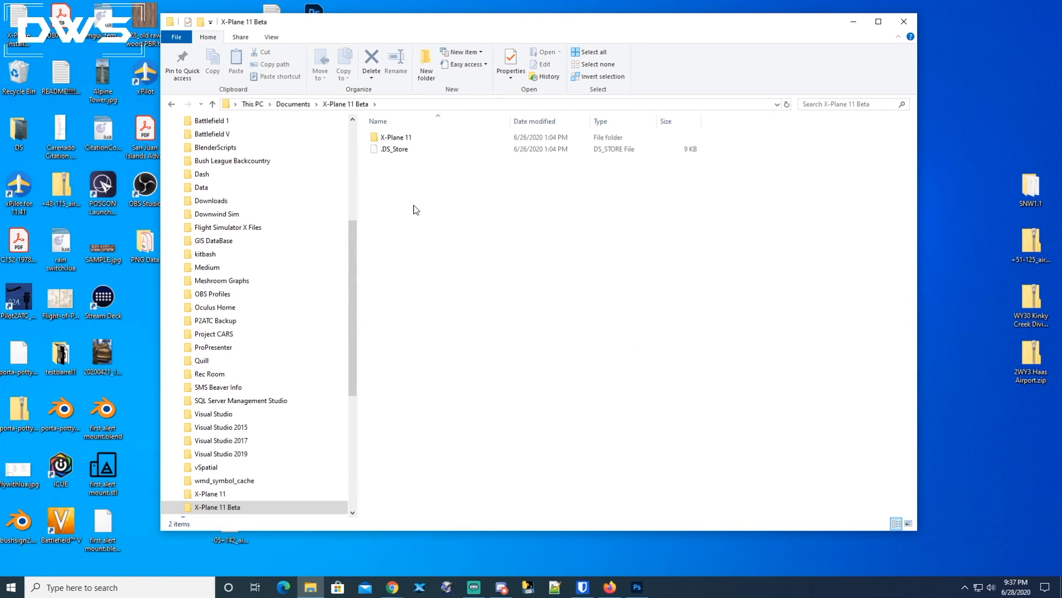
Open the X-Plane 11 folder and select its Custom Scenery folder.
{"action": "double_click", "coordinate": [402, 140]}
{"action": "left_click", "coordinate": [412, 173]}
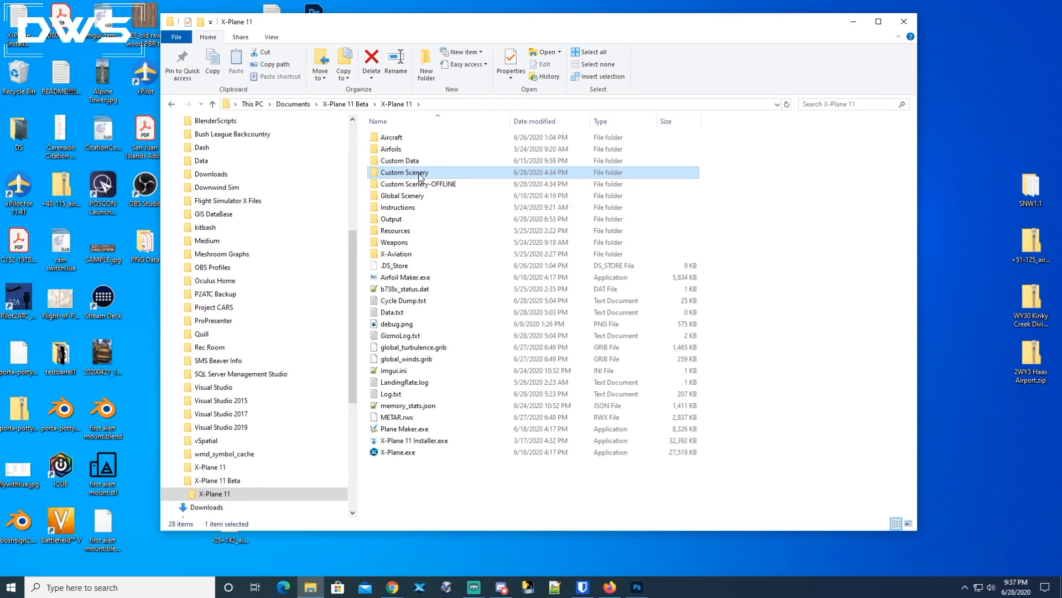
{"action": "mouse_move", "coordinate": [420, 177]}
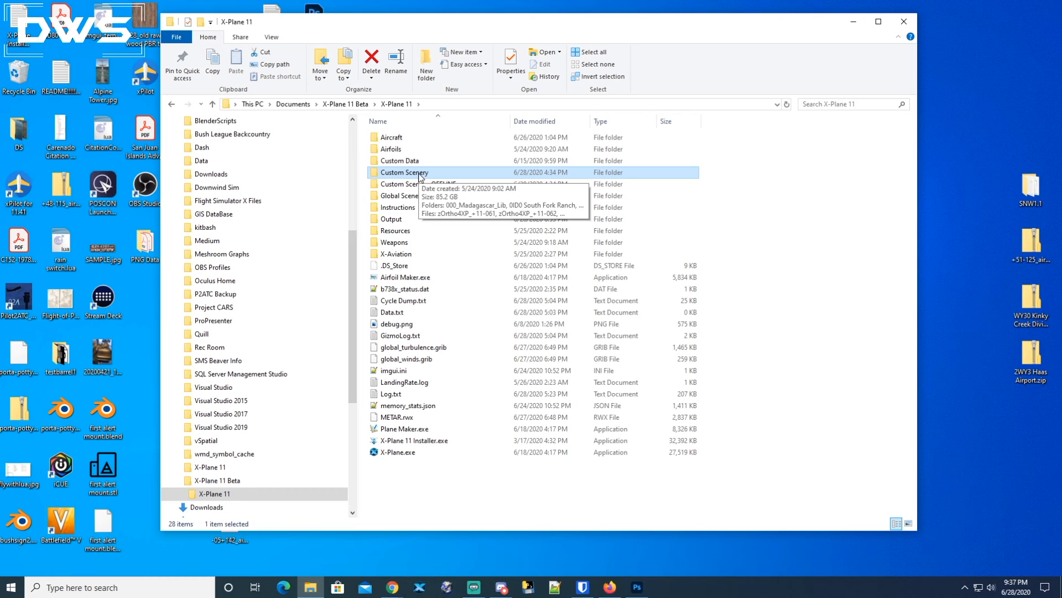
Browse to the Seagate8TB (D:) drive and open its Ortho4XP folder.
{"action": "left_click_drag", "start_coordinate": [355, 258], "coordinate": [350, 347]}
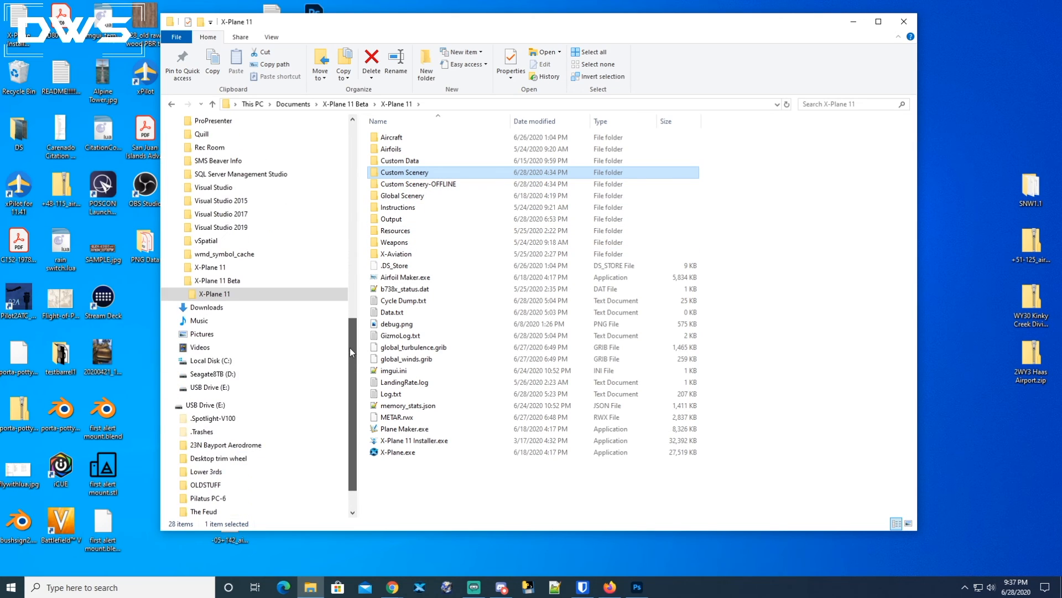
{"action": "left_click", "coordinate": [216, 374]}
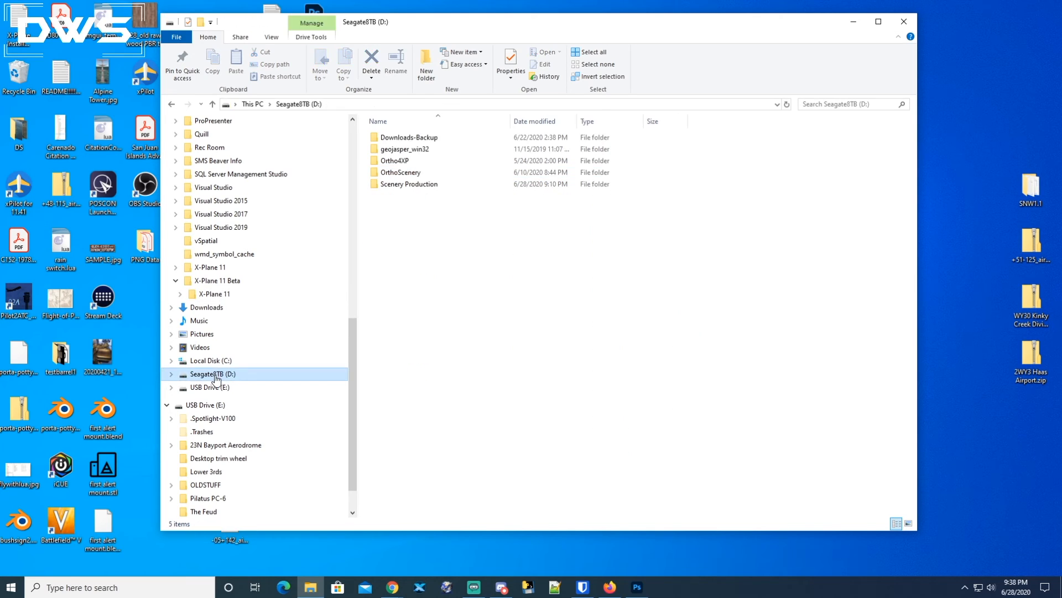
{"action": "left_click", "coordinate": [433, 235]}
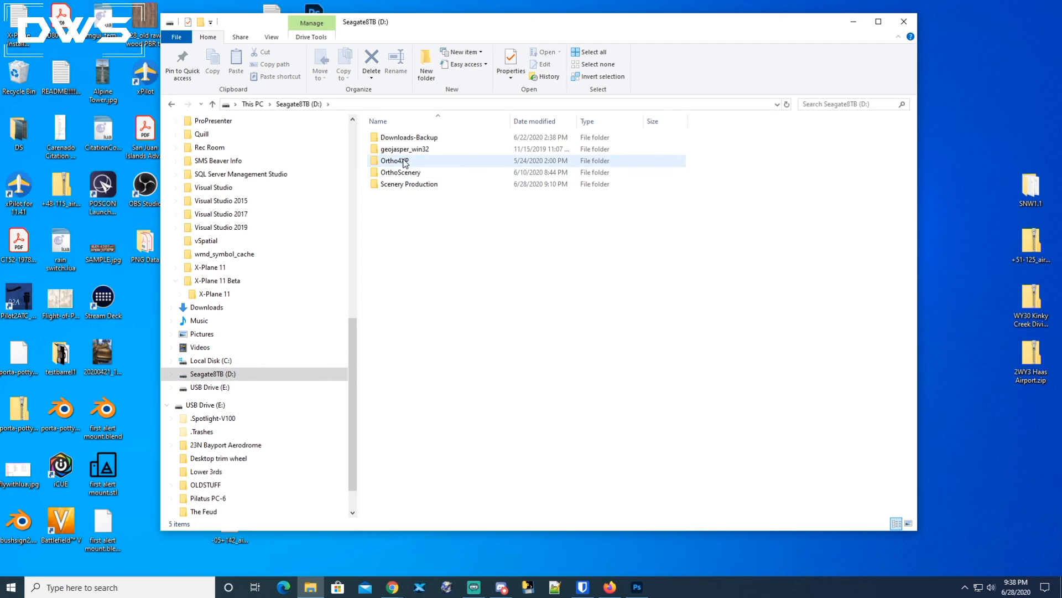
{"action": "left_click", "coordinate": [390, 162]}
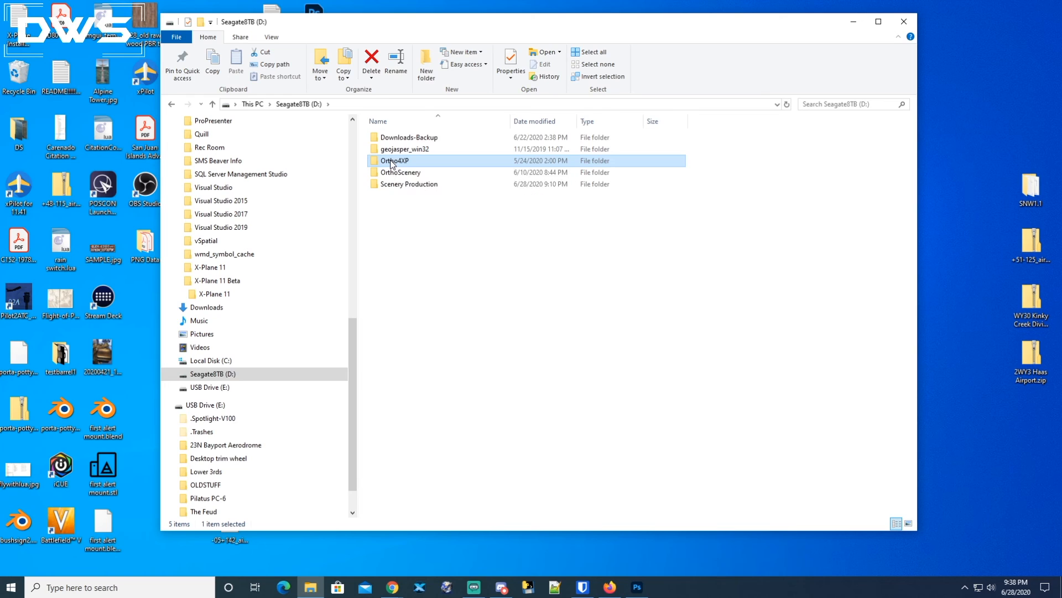
{"action": "double_click", "coordinate": [397, 162]}
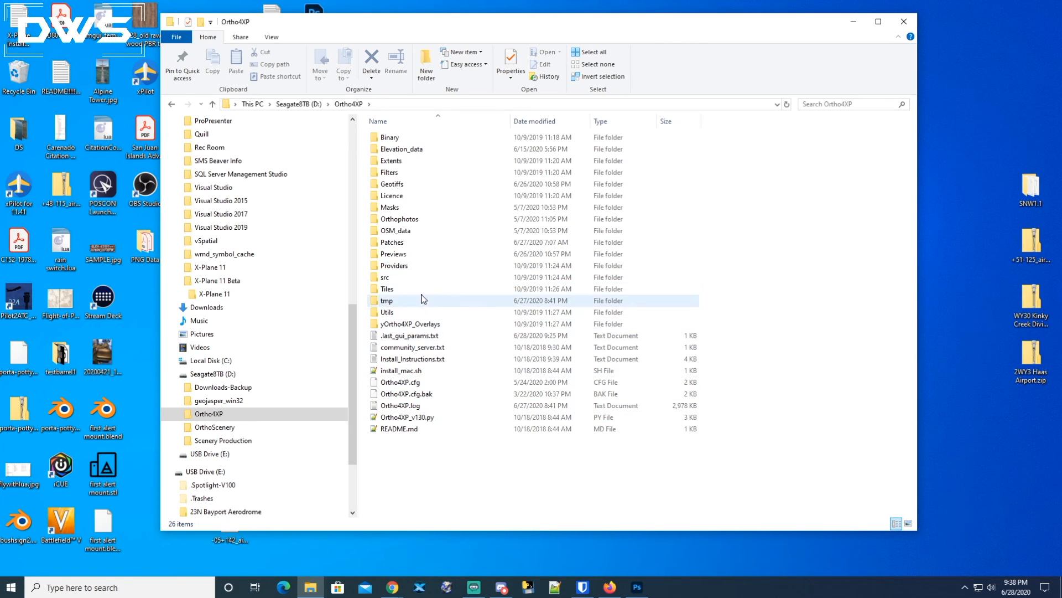
Open the Binary folder, select Ortho4XP_v130.exe and bring up the running Ortho4XP application.
{"action": "double_click", "coordinate": [389, 137]}
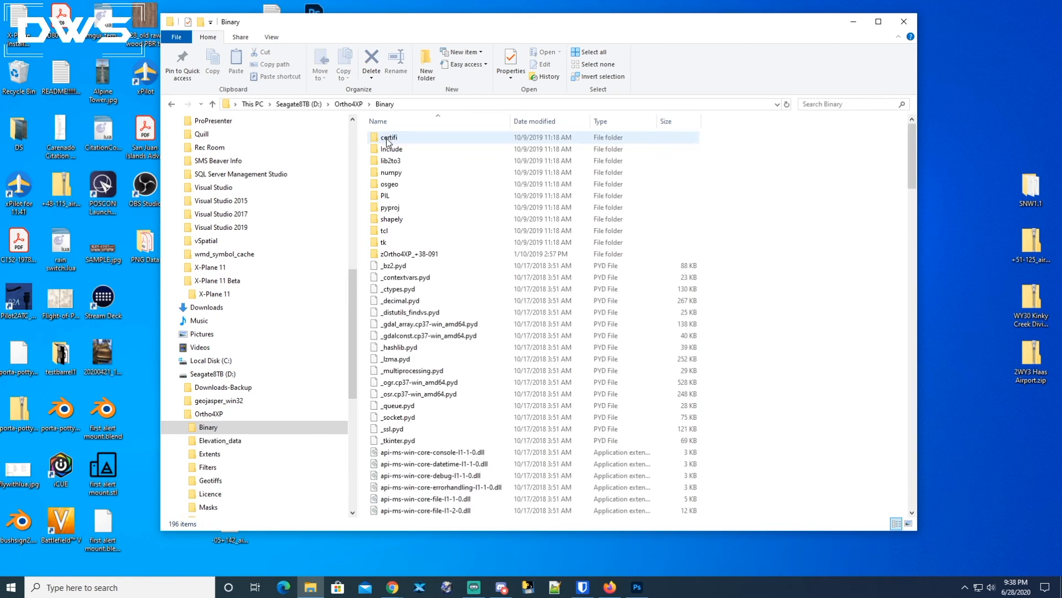
{"action": "scroll", "coordinate": [466, 282], "scroll_direction": "down", "scroll_amount": 20}
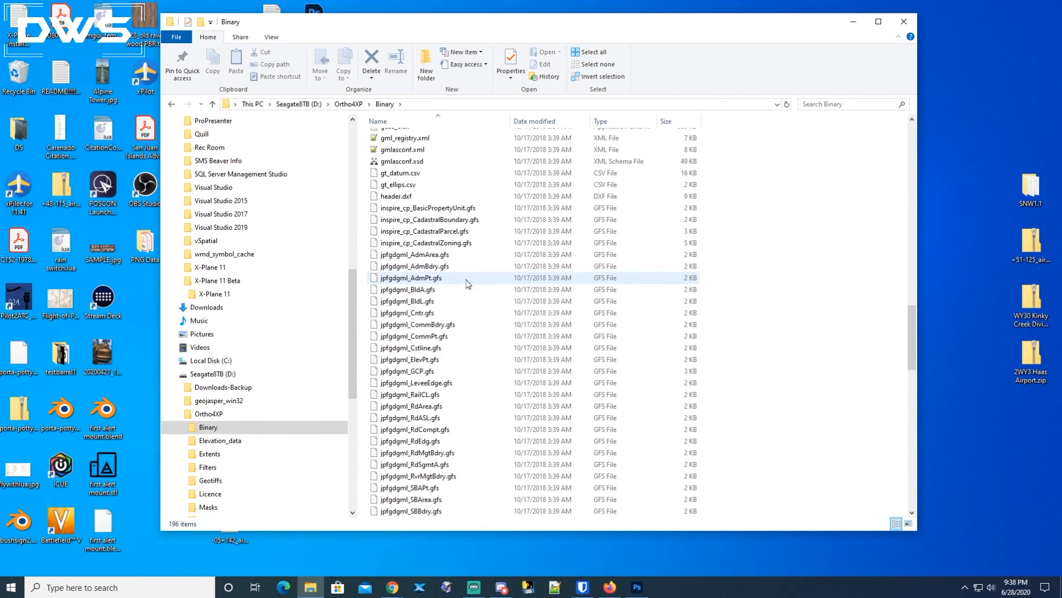
{"action": "scroll", "coordinate": [466, 280], "scroll_direction": "down", "scroll_amount": 13}
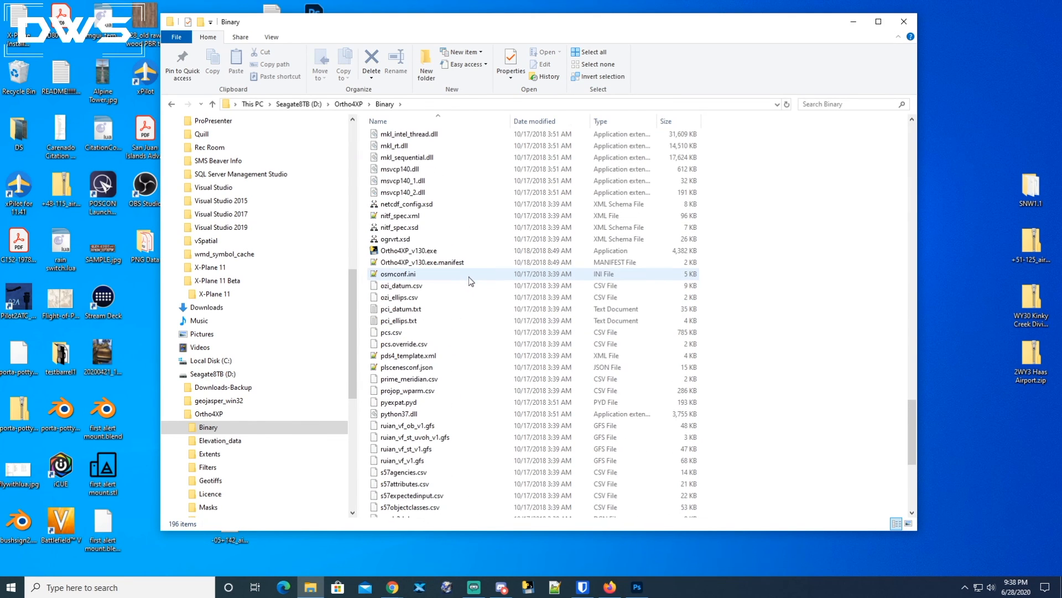
{"action": "left_click", "coordinate": [418, 252]}
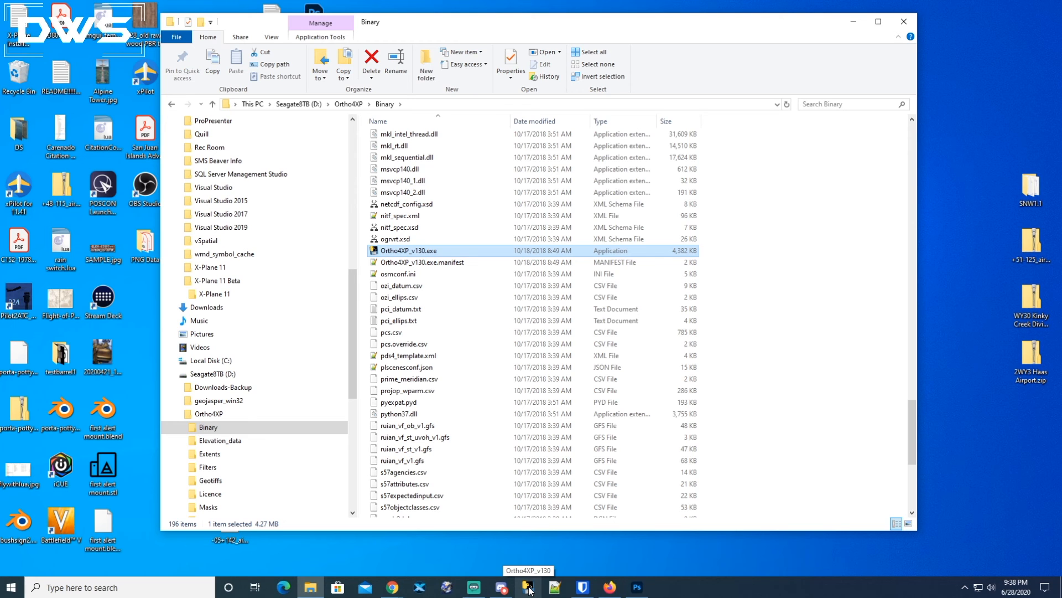
{"action": "mouse_move", "coordinate": [501, 587]}
{"action": "left_click", "coordinate": [529, 586]}
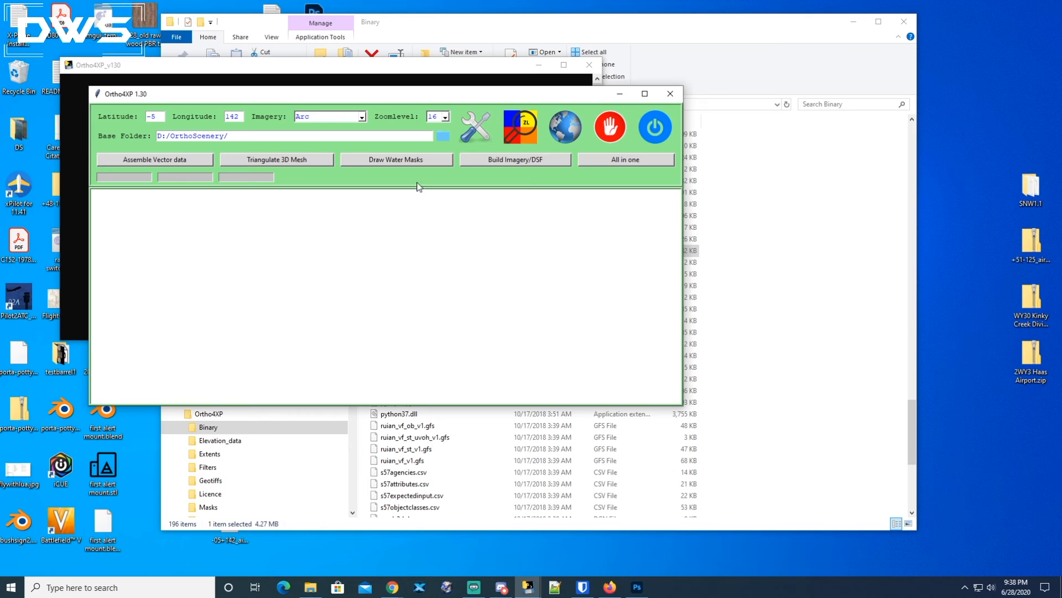
Examine the Latitude, Longitude and Base Folder fields of the Ortho4XP window.
{"action": "left_click_drag", "start_coordinate": [405, 96], "coordinate": [410, 109]}
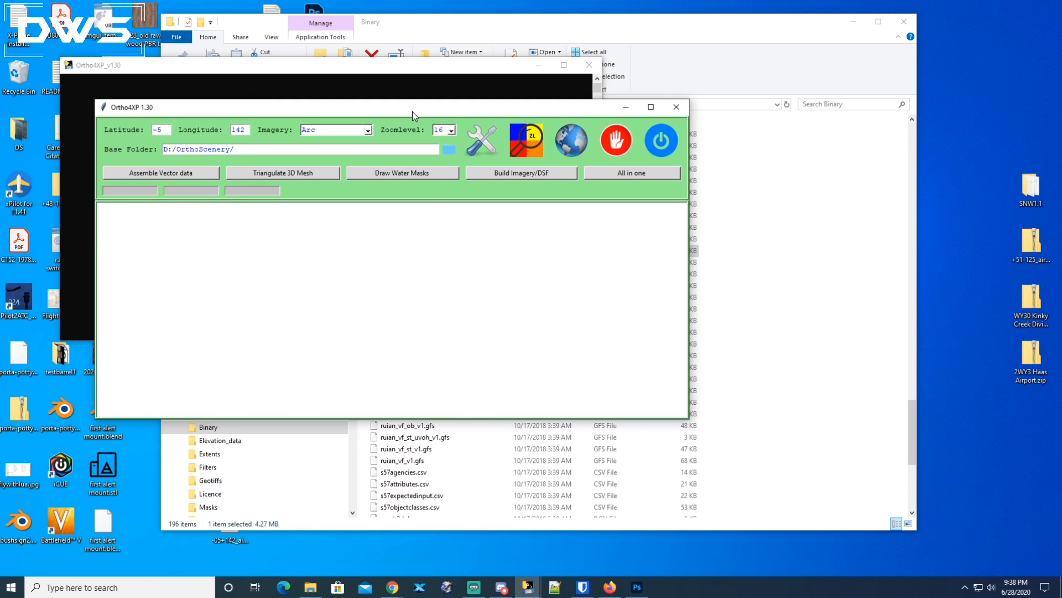
{"action": "left_click_drag", "start_coordinate": [412, 116], "coordinate": [412, 107]}
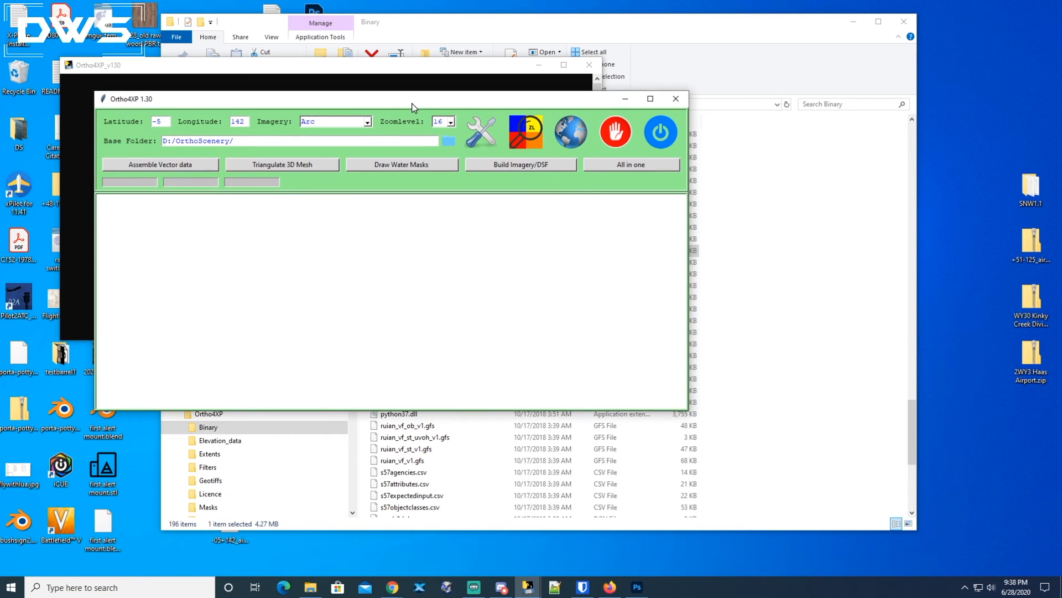
{"action": "double_click", "coordinate": [157, 121]}
{"action": "left_click", "coordinate": [247, 123]}
{"action": "double_click", "coordinate": [246, 122]}
{"action": "left_click_drag", "start_coordinate": [167, 122], "coordinate": [153, 124]}
{"action": "left_click_drag", "start_coordinate": [249, 122], "coordinate": [231, 122]}
{"action": "left_click_drag", "start_coordinate": [247, 140], "coordinate": [156, 140]}
{"action": "left_click", "coordinate": [198, 140]}
{"action": "left_click_drag", "start_coordinate": [235, 140], "coordinate": [157, 135]}
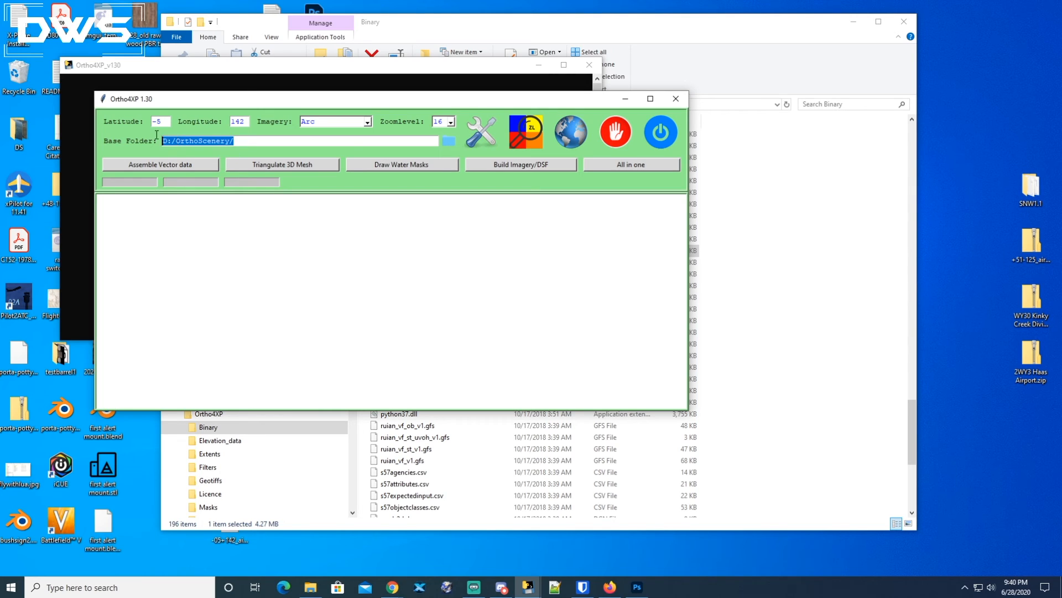
{"action": "left_click", "coordinate": [238, 141]}
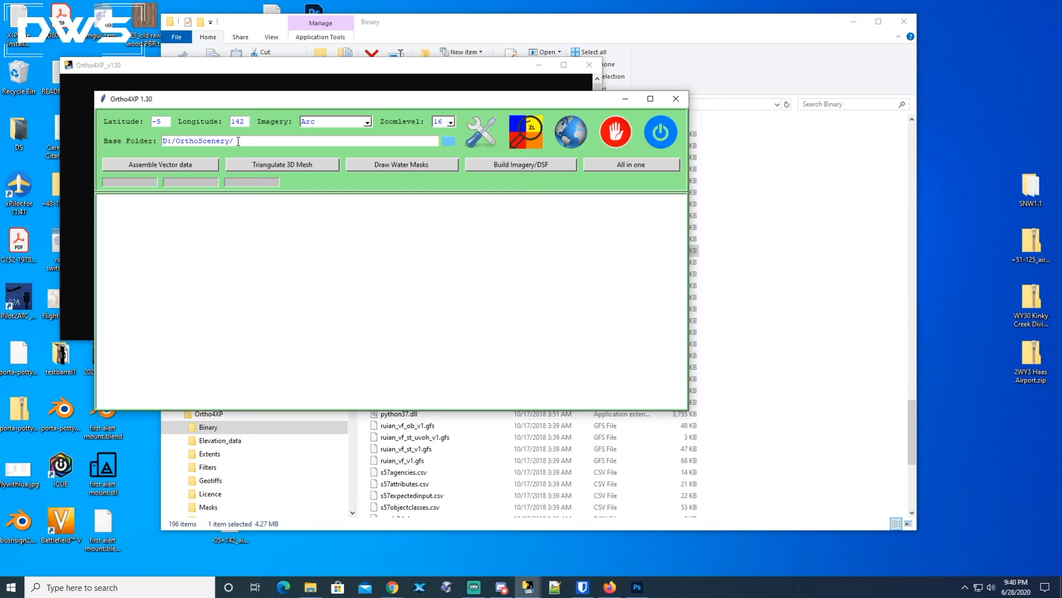
{"action": "left_click_drag", "start_coordinate": [244, 141], "coordinate": [153, 140]}
{"action": "left_click", "coordinate": [227, 146]}
Open the OrthoScenery folder on the D: drive and browse the tile folders it contains.
{"action": "left_click", "coordinate": [702, 74]}
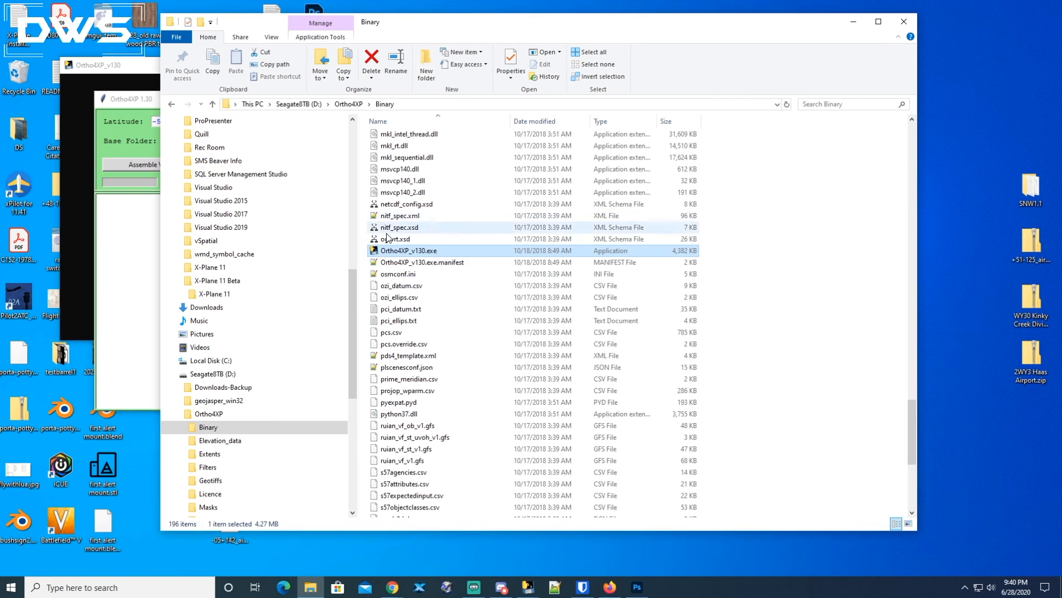
{"action": "left_click", "coordinate": [175, 414]}
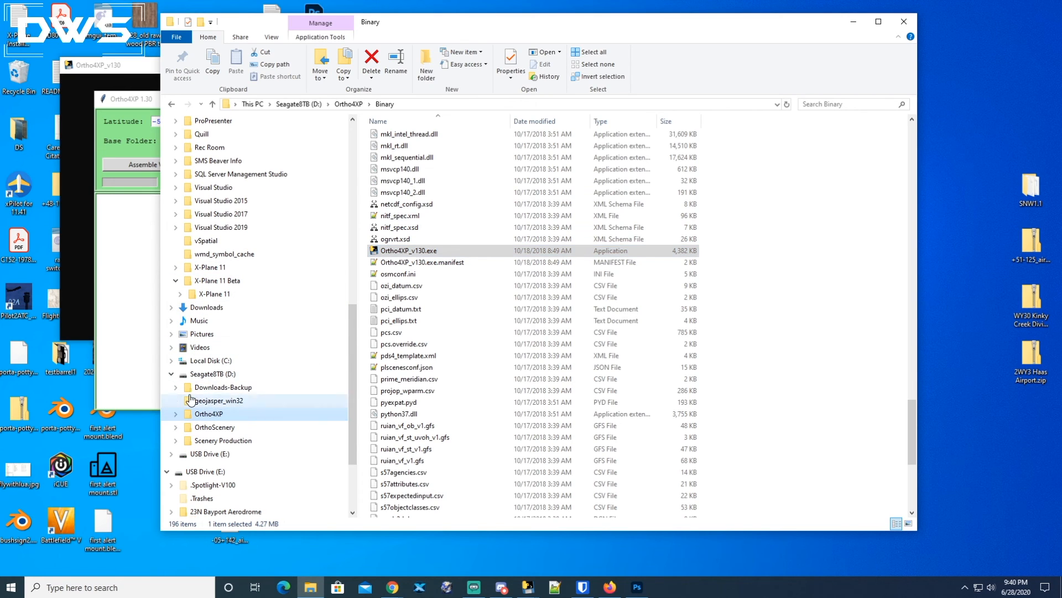
{"action": "left_click", "coordinate": [201, 375]}
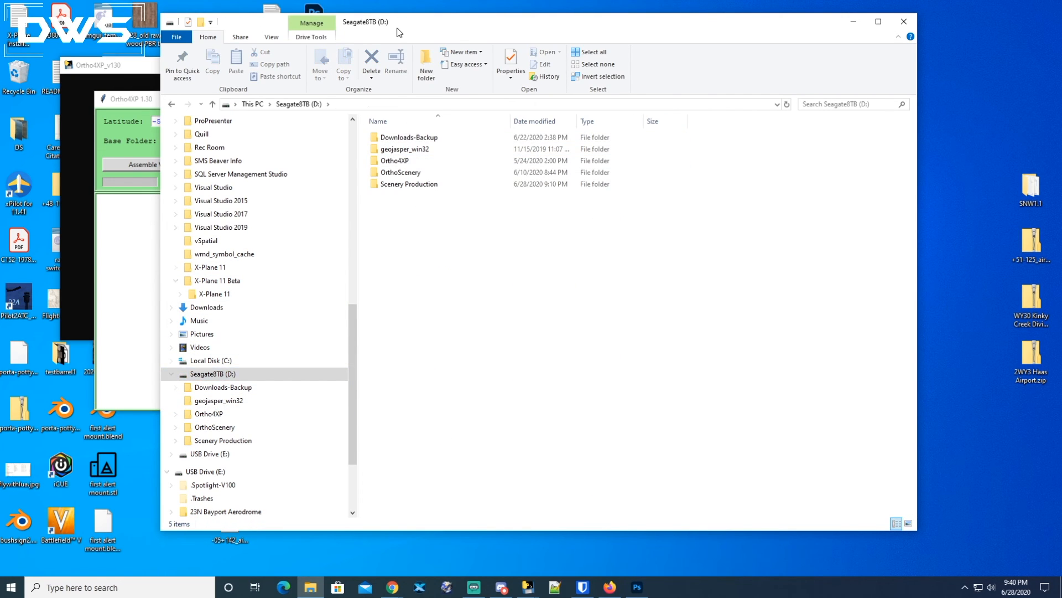
{"action": "left_click_drag", "start_coordinate": [395, 28], "coordinate": [525, 28]}
{"action": "left_click", "coordinate": [535, 172]}
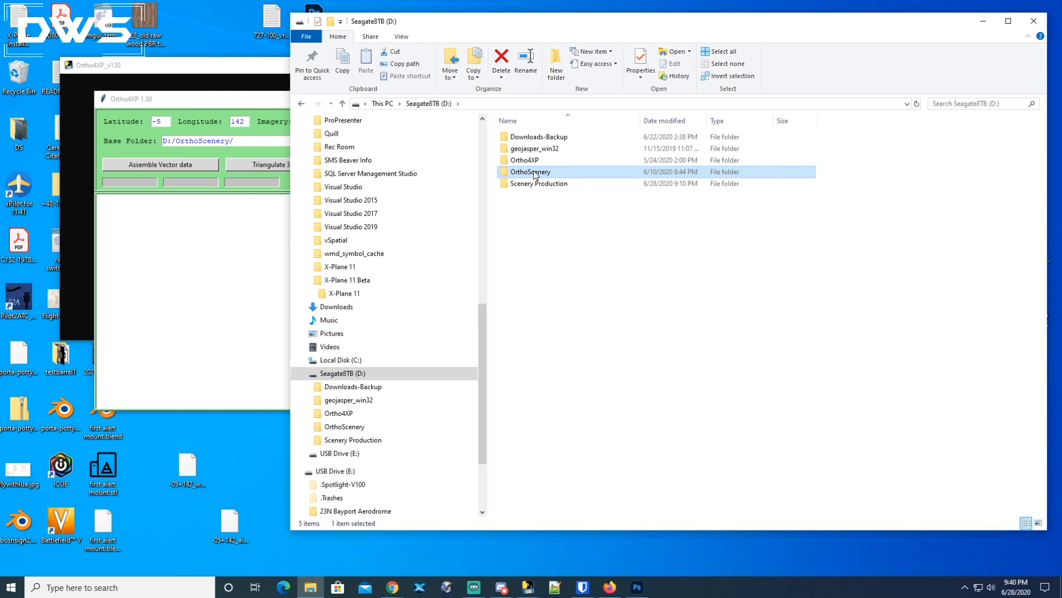
{"action": "double_click", "coordinate": [501, 172]}
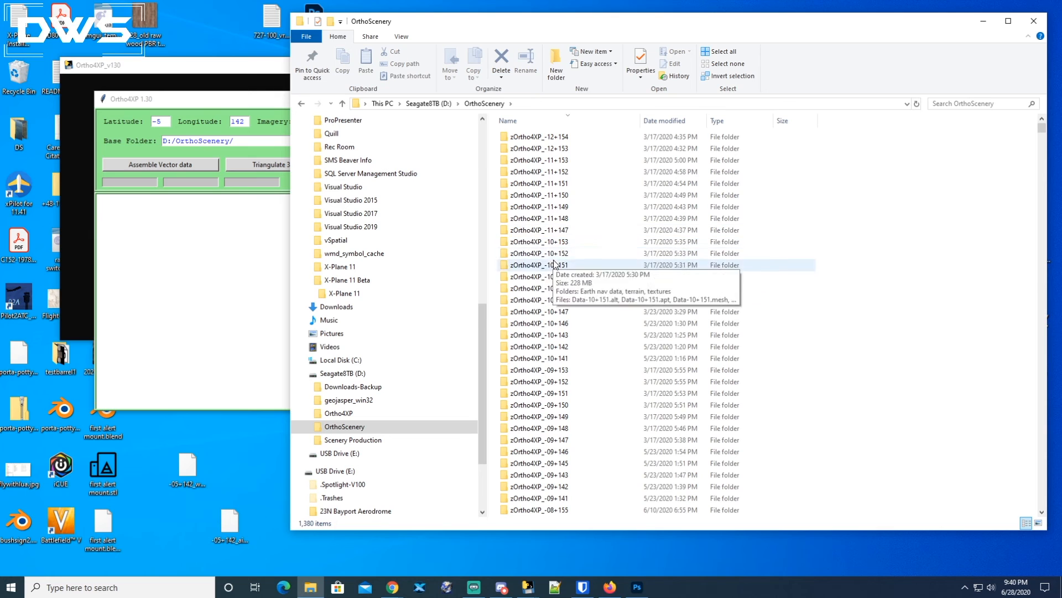
{"action": "scroll", "coordinate": [556, 323], "scroll_direction": "down", "scroll_amount": 20}
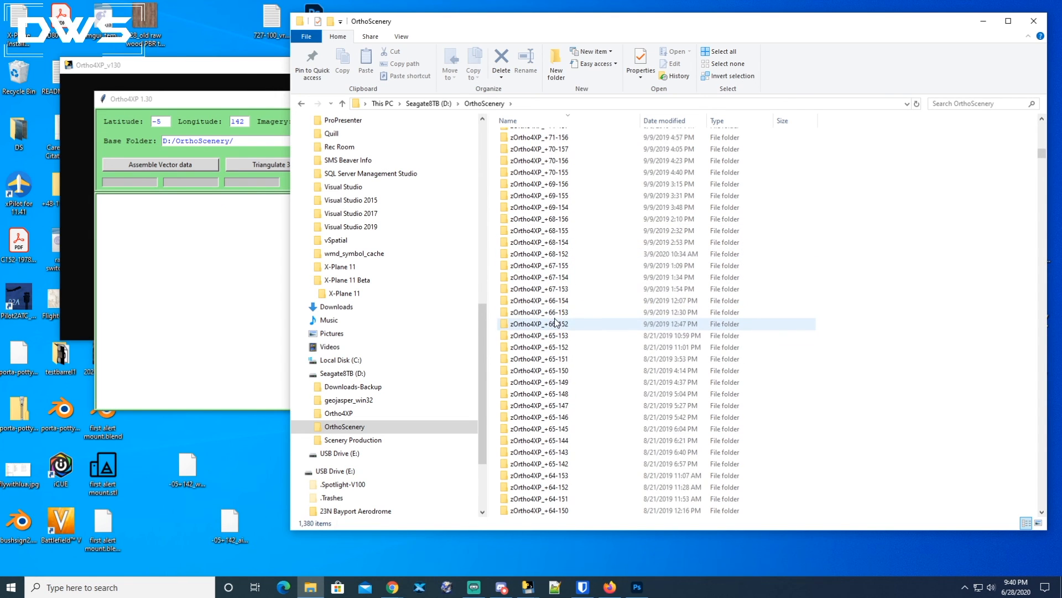
{"action": "scroll", "coordinate": [556, 324], "scroll_direction": "down", "scroll_amount": 20}
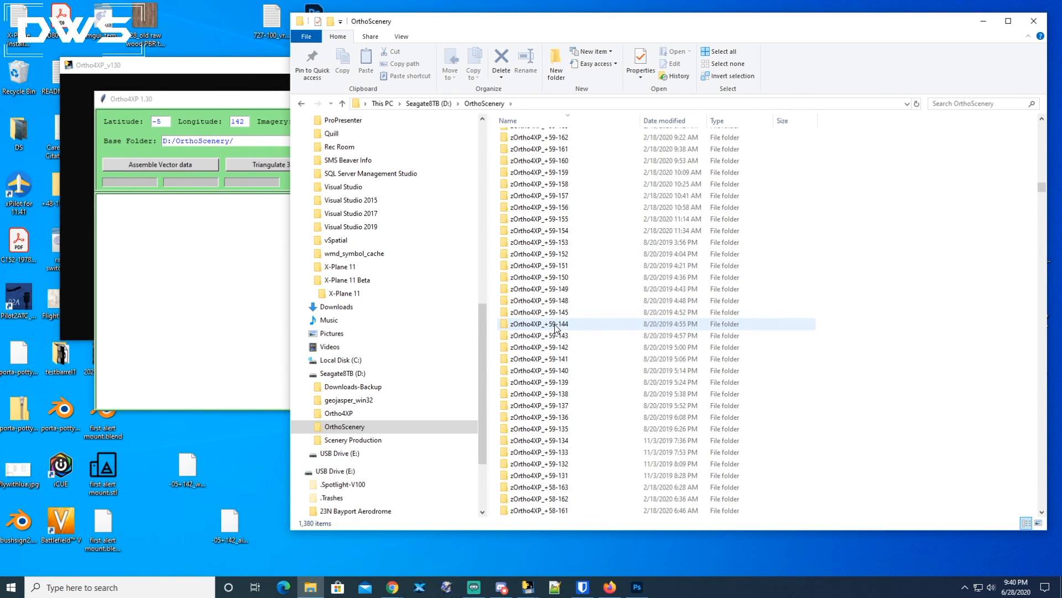
Scroll through the OrthoScenery tile folders, open the zOrtho4XP_+36-087 folder to inspect its files, and return to OrthoScenery.
{"action": "left_click_drag", "start_coordinate": [1041, 188], "coordinate": [1019, 439]}
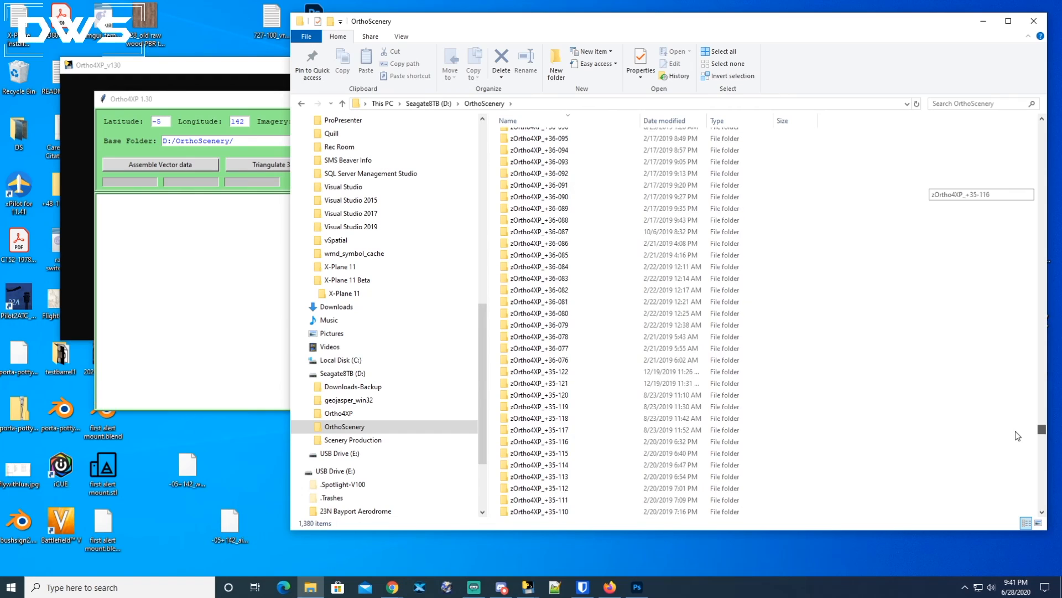
{"action": "double_click", "coordinate": [570, 231]}
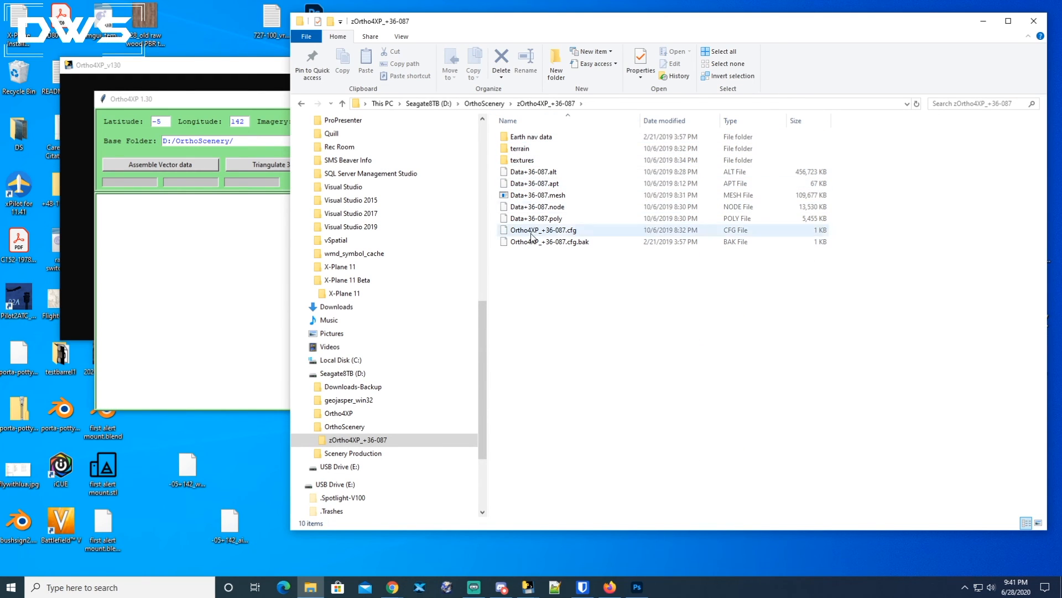
{"action": "left_click", "coordinate": [489, 104]}
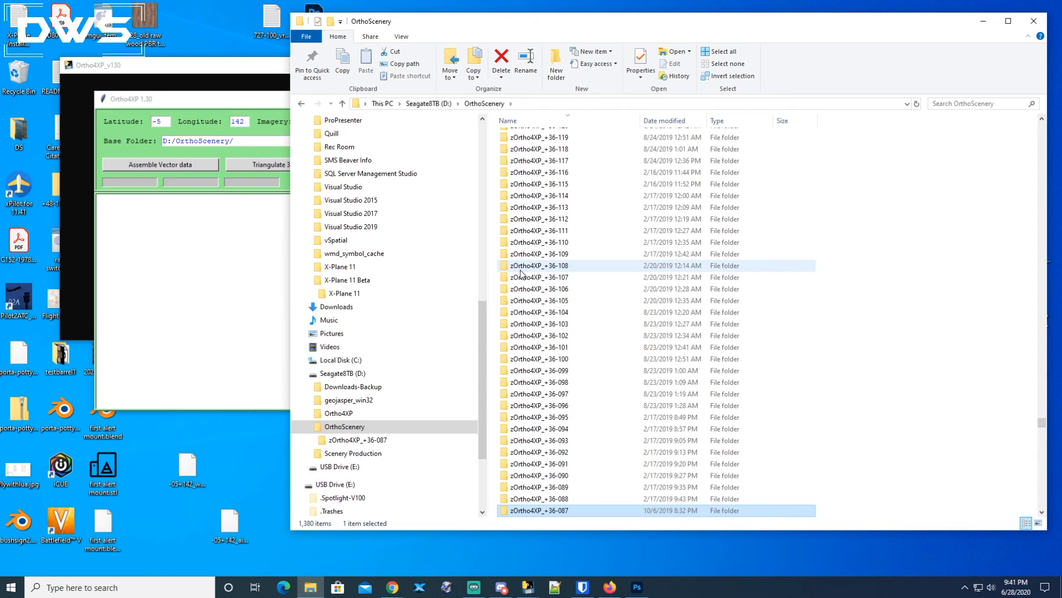
Compare the Ortho4XP Base Folder path with the Ortho4XP and OrthoScenery folders on the D: drive.
{"action": "left_click", "coordinate": [231, 110]}
{"action": "left_click_drag", "start_coordinate": [231, 140], "coordinate": [150, 141]}
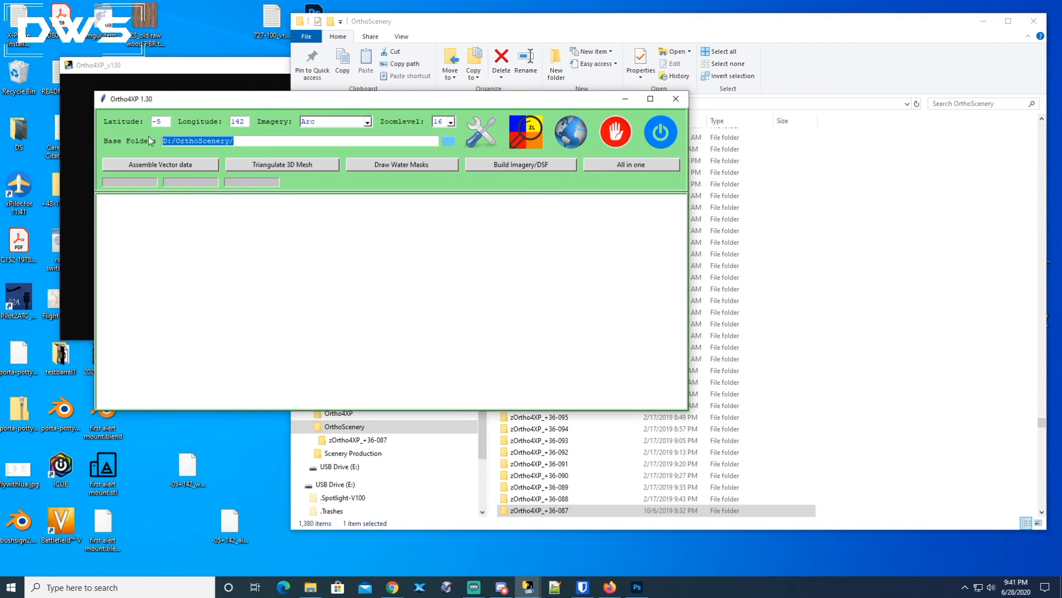
{"action": "left_click", "coordinate": [624, 46]}
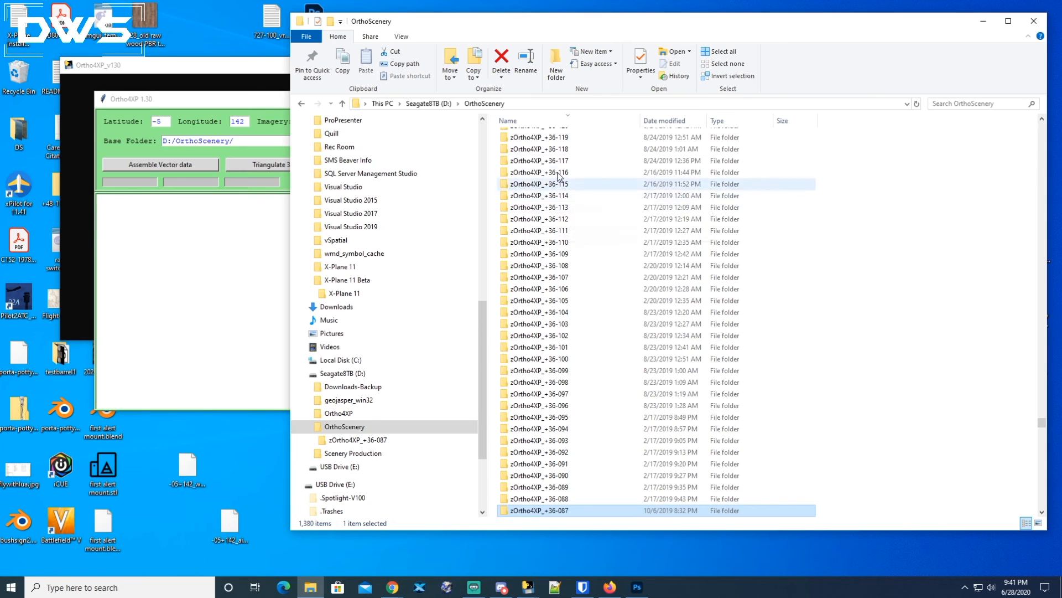
{"action": "left_click", "coordinate": [228, 101]}
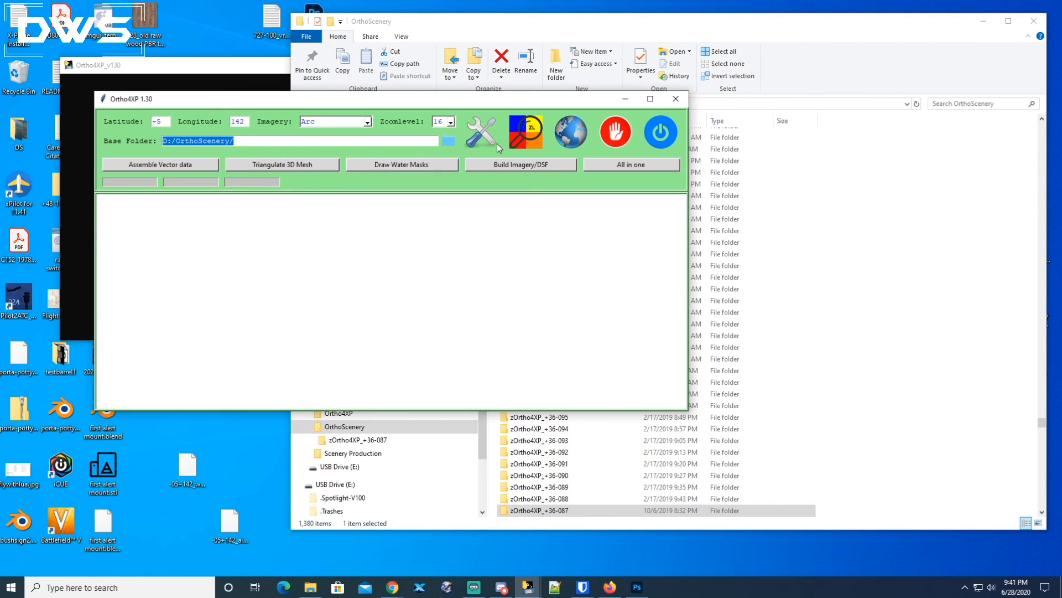
{"action": "left_click", "coordinate": [808, 74]}
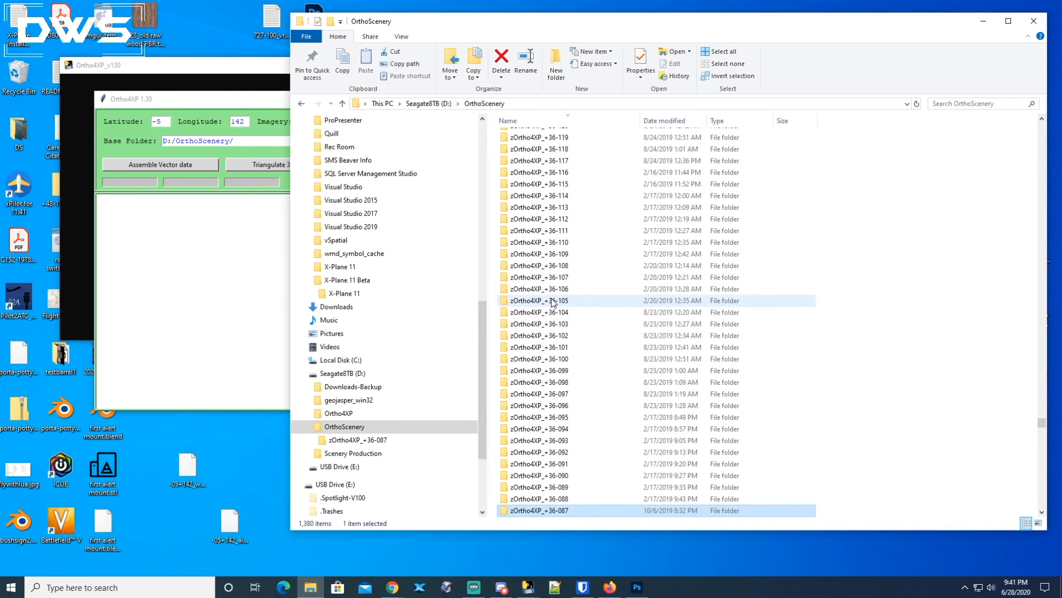
{"action": "left_click", "coordinate": [340, 415]}
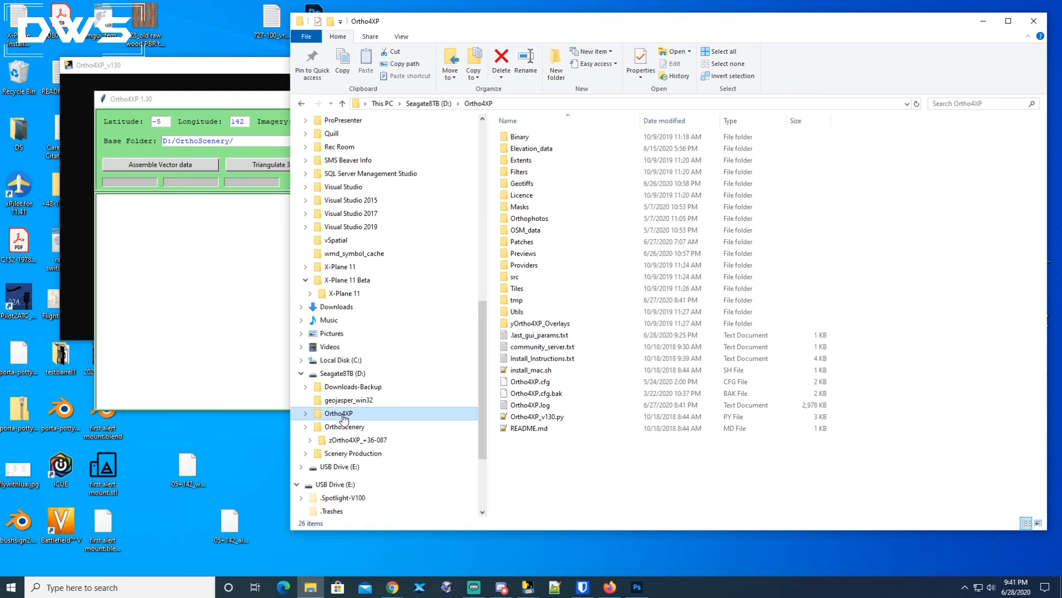
{"action": "left_click", "coordinate": [345, 428]}
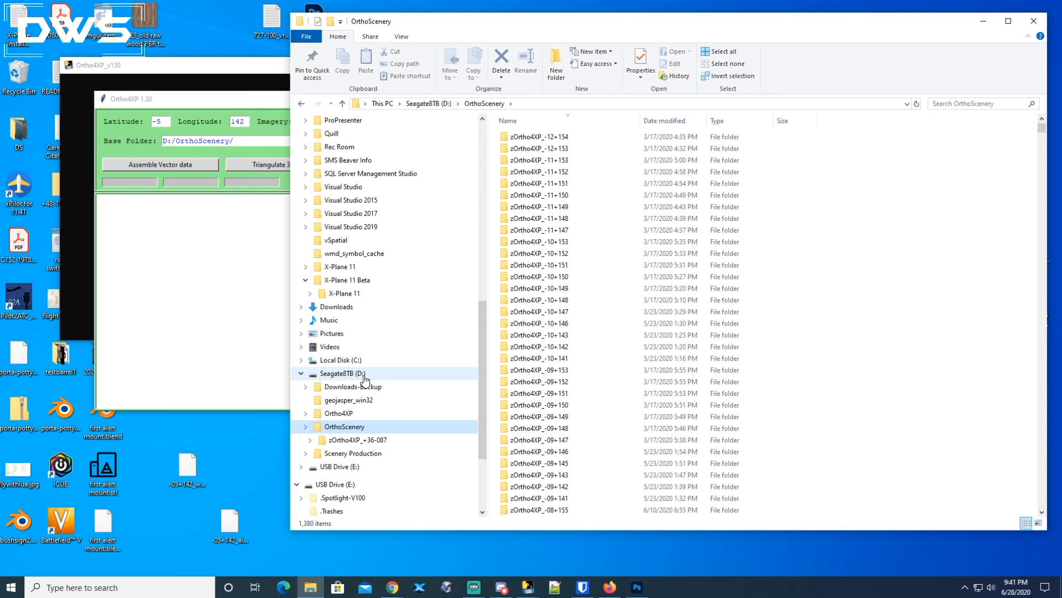
{"action": "left_click", "coordinate": [227, 310]}
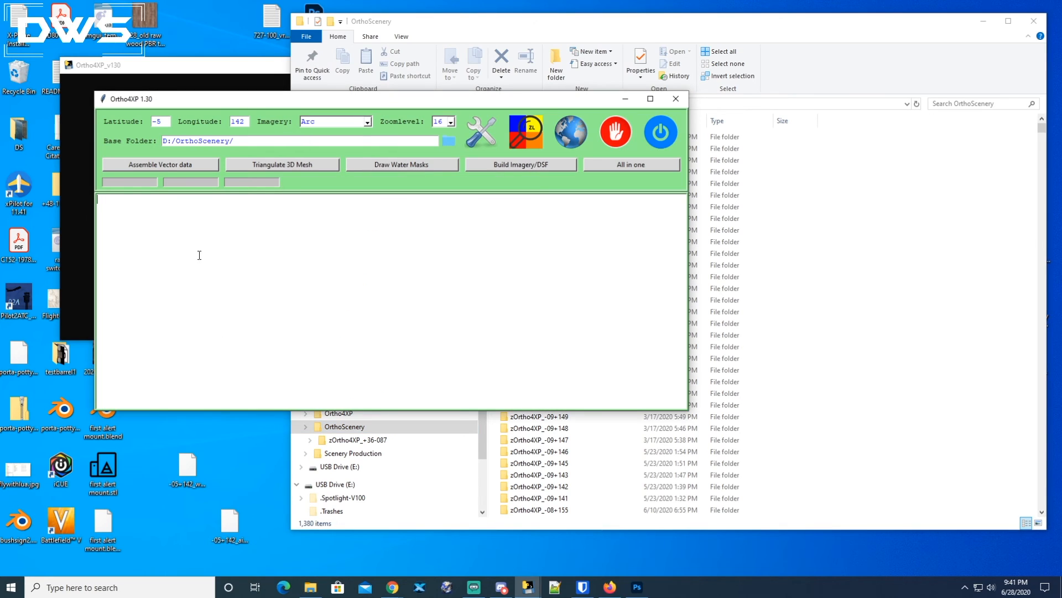
Browse the Imagery provider list and the Zoomlevel list in the Ortho4XP window.
{"action": "left_click", "coordinate": [367, 122]}
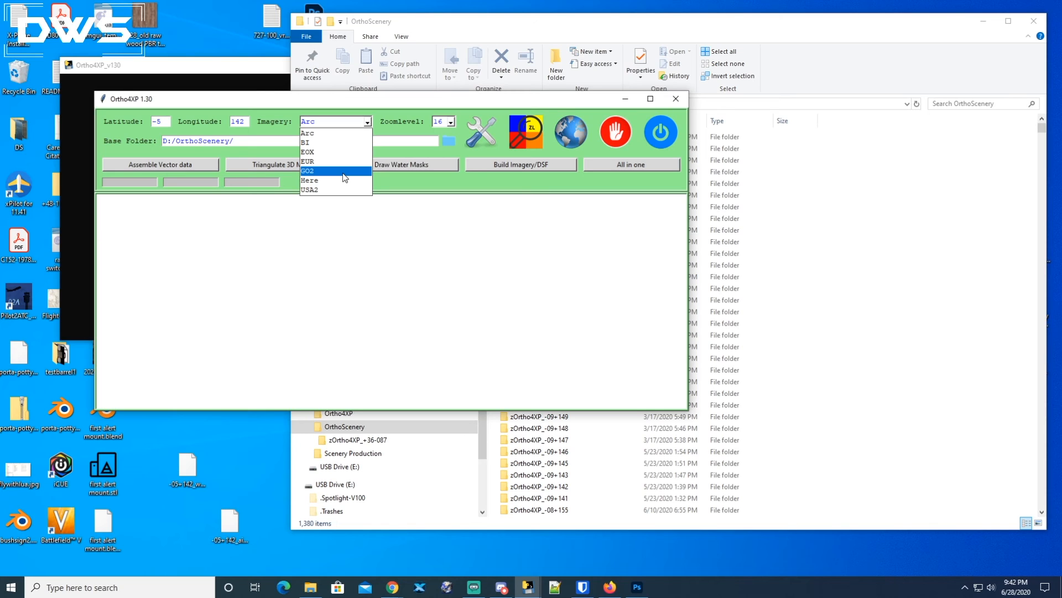
{"action": "left_click", "coordinate": [319, 135]}
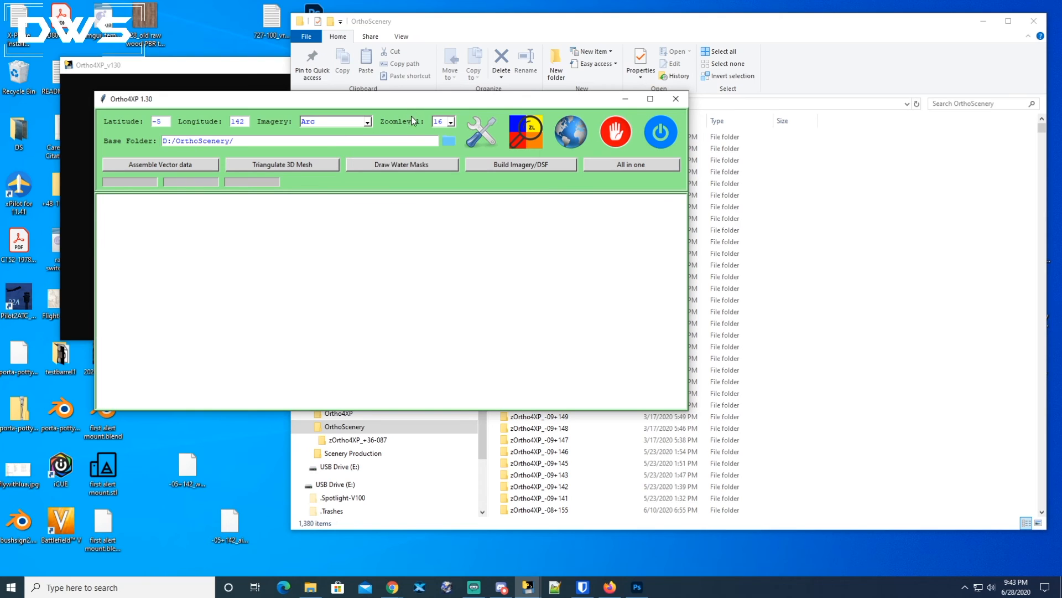
{"action": "left_click", "coordinate": [451, 125]}
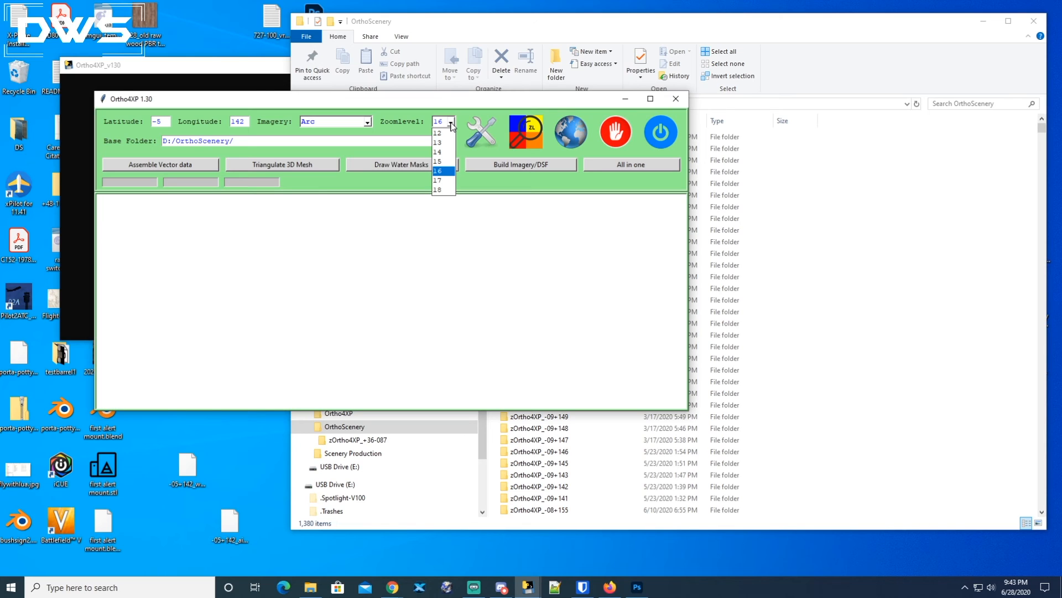
{"action": "left_click", "coordinate": [440, 171]}
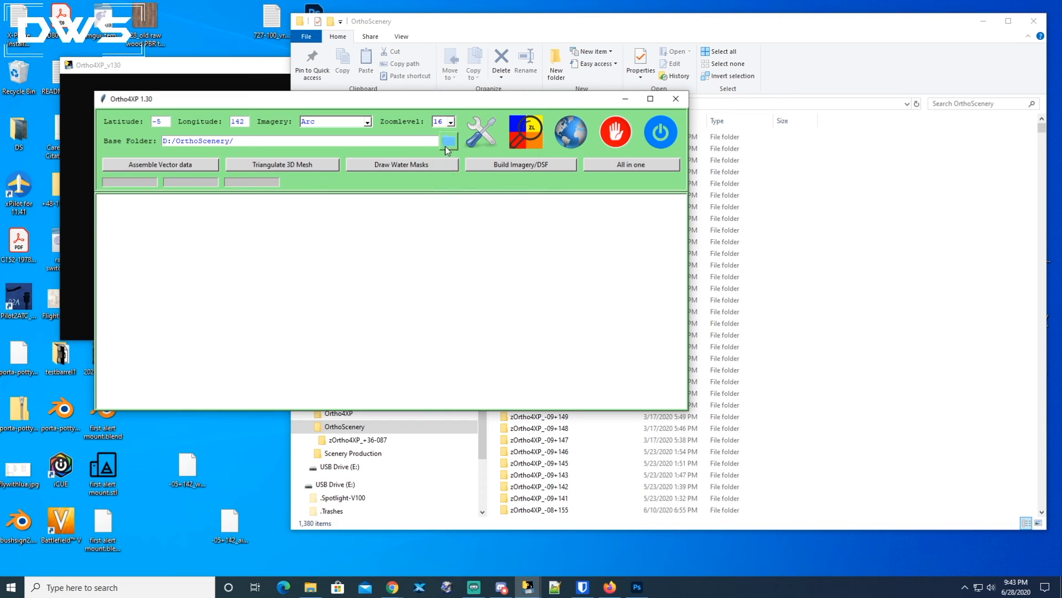
{"action": "left_click", "coordinate": [452, 122]}
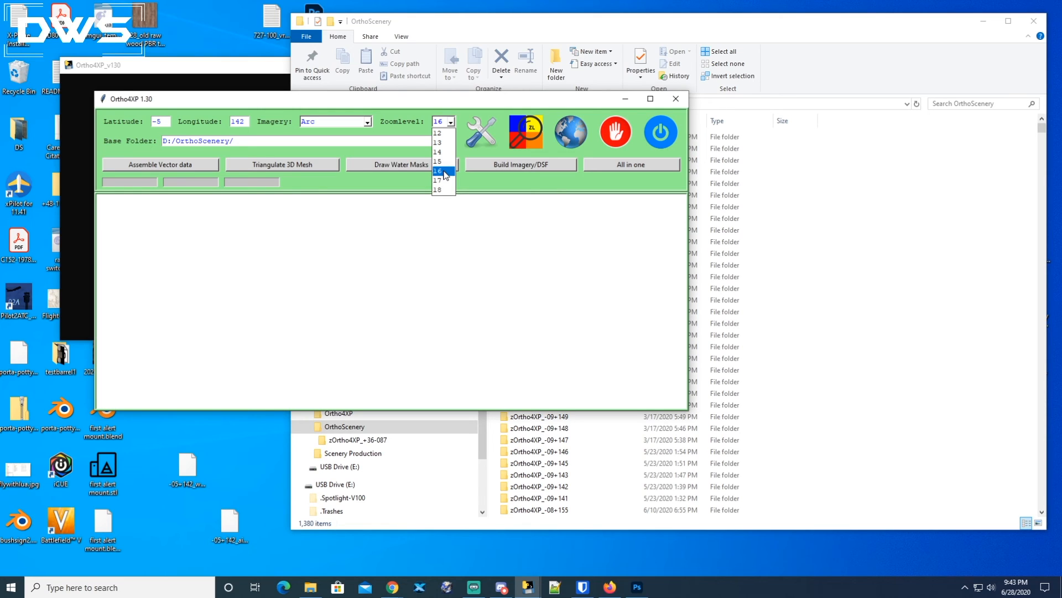
{"action": "left_click", "coordinate": [428, 125]}
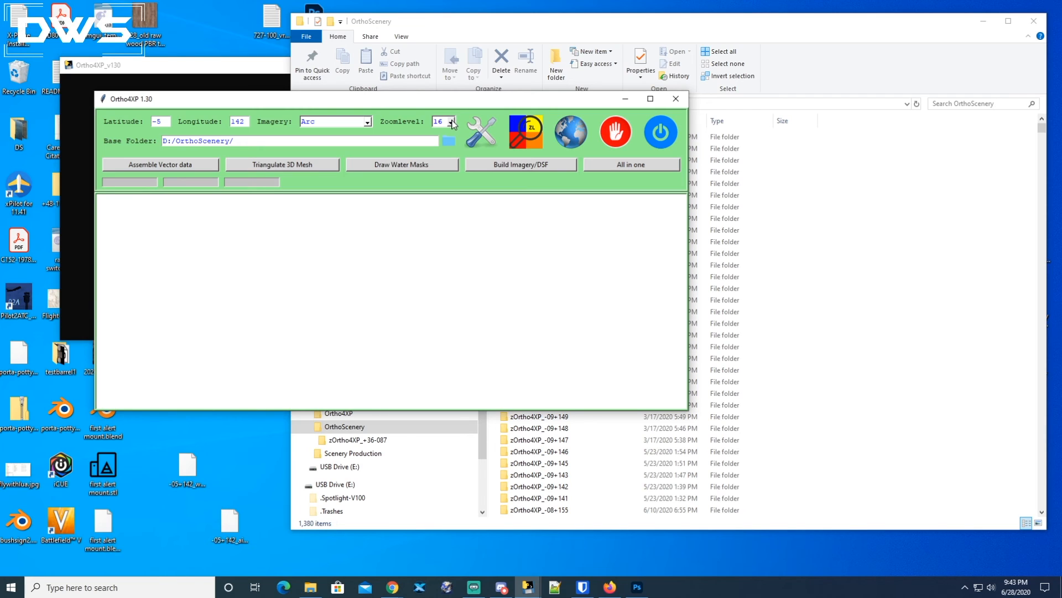
{"action": "left_click_drag", "start_coordinate": [463, 108], "coordinate": [463, 116]}
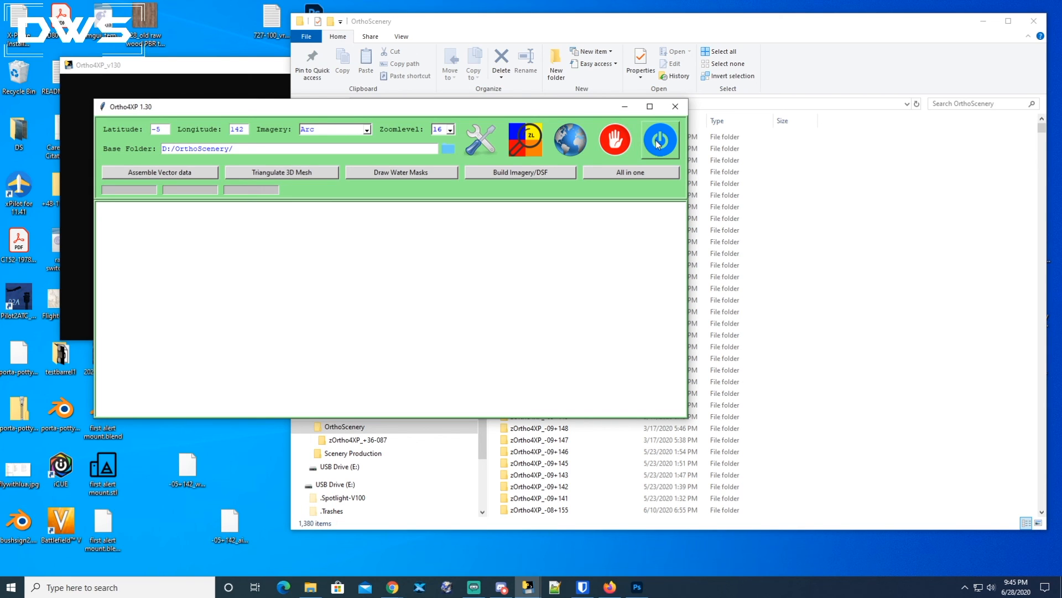
Open the Ortho4XP Config settings window and move it into view.
{"action": "left_click", "coordinate": [479, 146]}
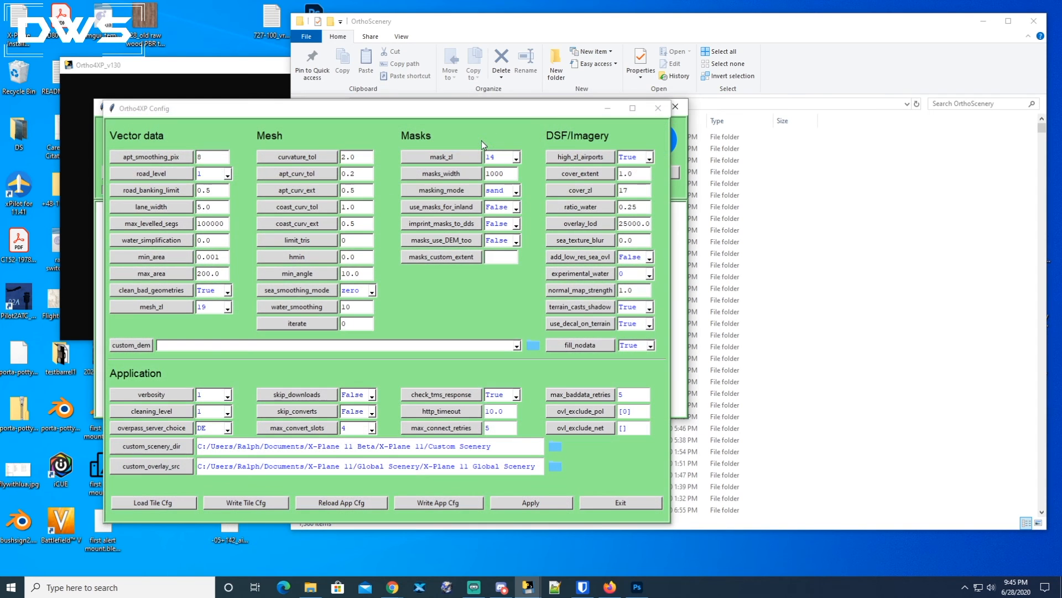
{"action": "left_click_drag", "start_coordinate": [285, 111], "coordinate": [320, 96]}
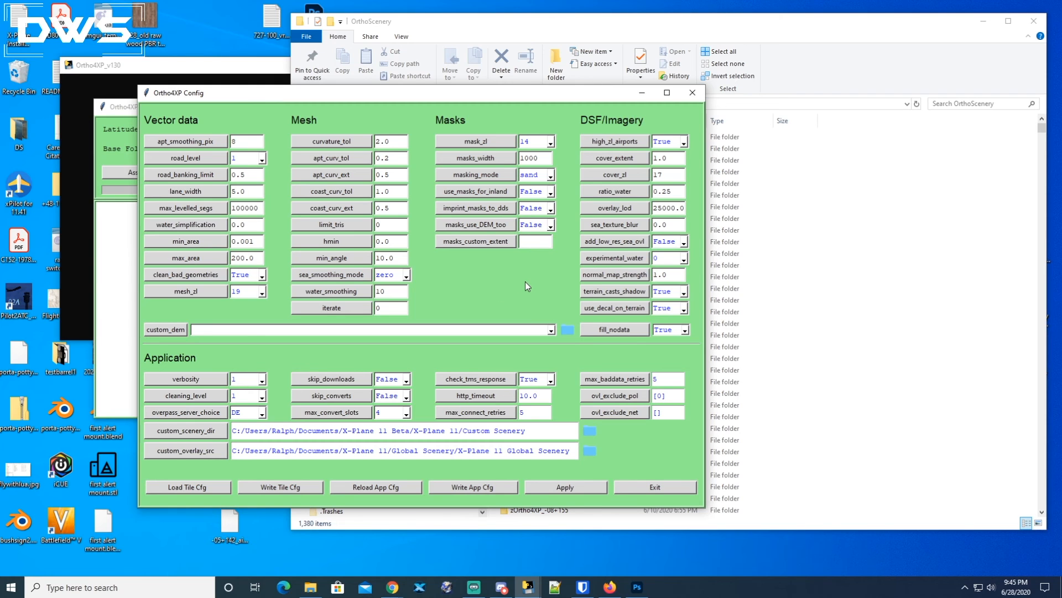
{"action": "left_click_drag", "start_coordinate": [457, 99], "coordinate": [480, 94]}
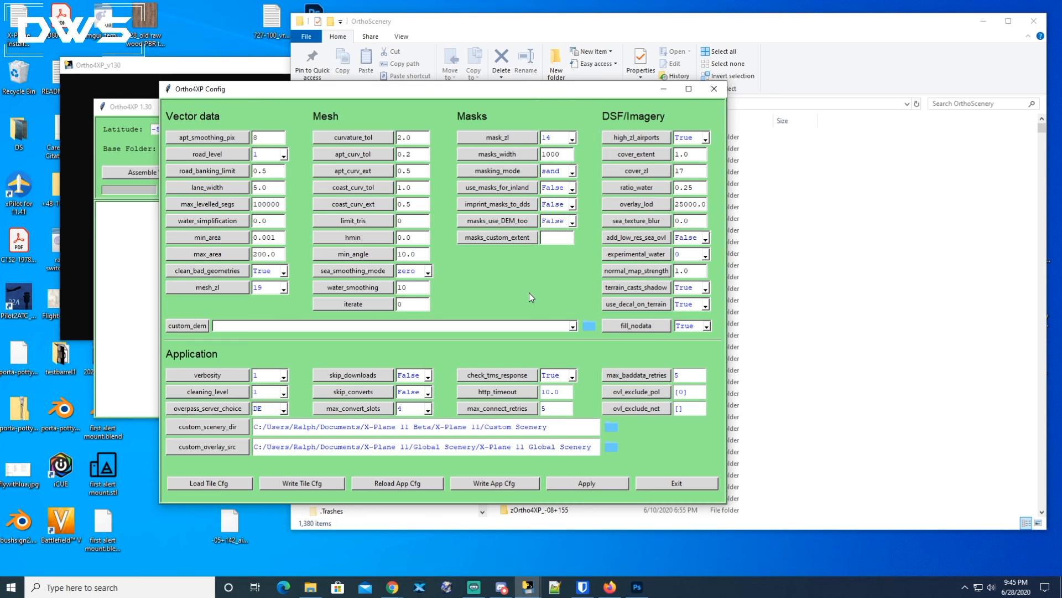
Inspect the parameter values in the Vector data, Mesh, Masks and DSF/Imagery columns and the main window's Zoomlevel list.
{"action": "double_click", "coordinate": [264, 141]}
{"action": "double_click", "coordinate": [418, 136]}
{"action": "double_click", "coordinate": [414, 152]}
{"action": "double_click", "coordinate": [411, 170]}
{"action": "double_click", "coordinate": [545, 155]}
{"action": "double_click", "coordinate": [689, 154]}
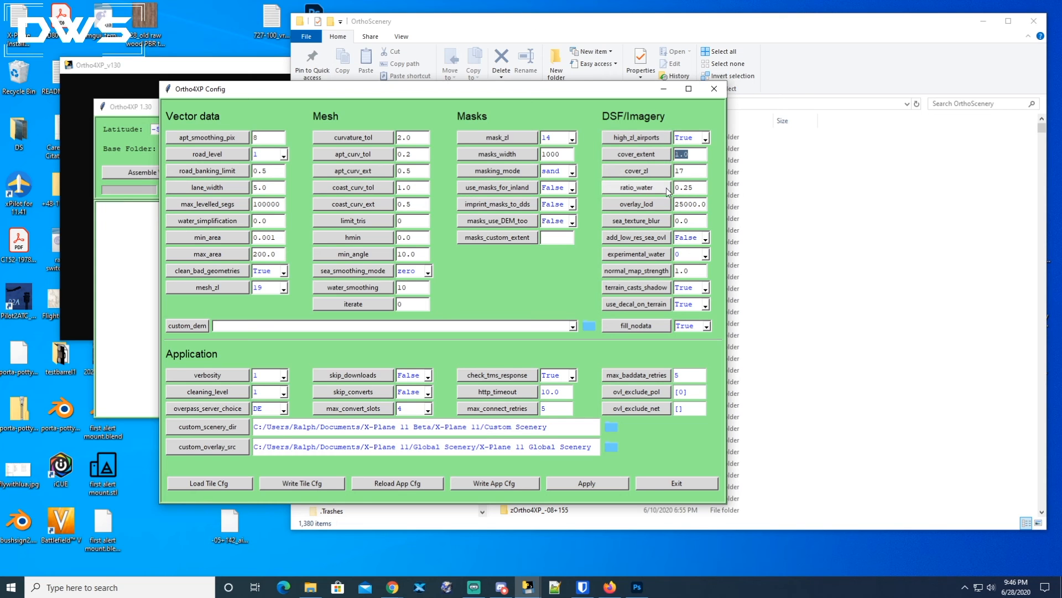
{"action": "left_click_drag", "start_coordinate": [543, 92], "coordinate": [645, 152]}
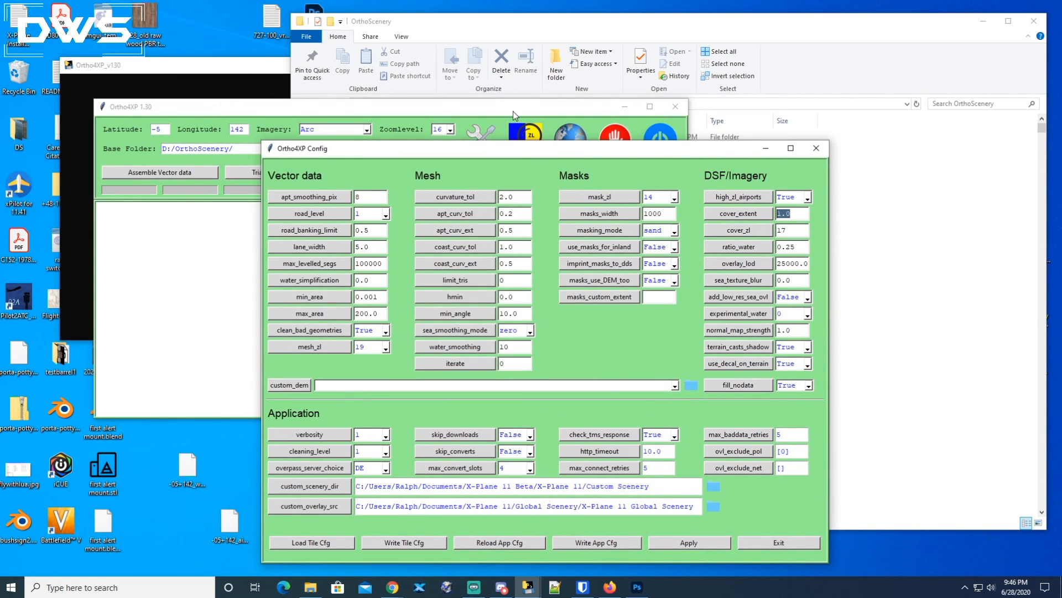
{"action": "left_click_drag", "start_coordinate": [513, 111], "coordinate": [507, 75]}
{"action": "left_click", "coordinate": [444, 94]}
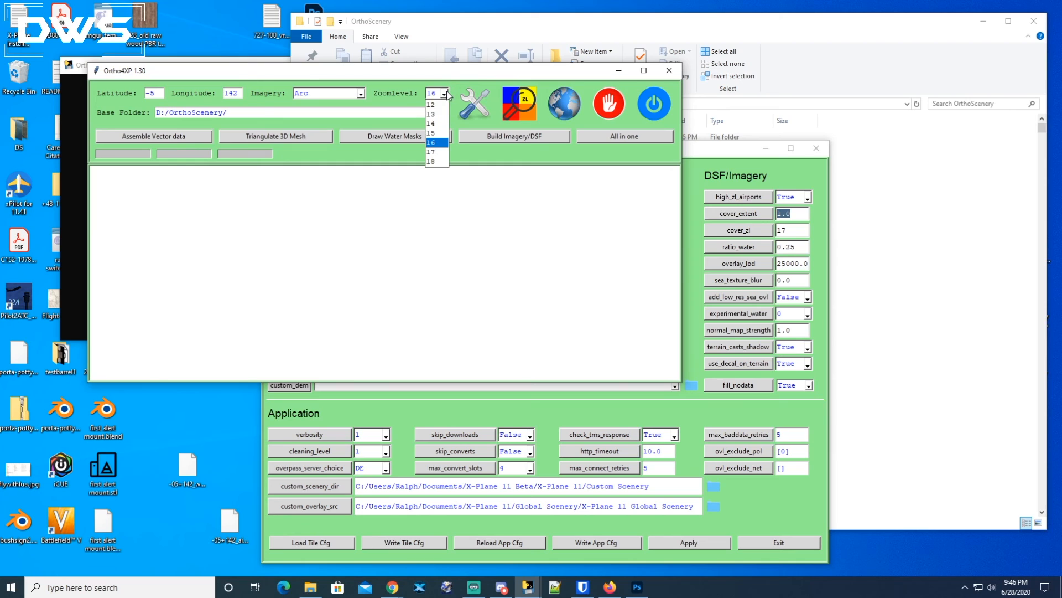
{"action": "left_click", "coordinate": [441, 143]}
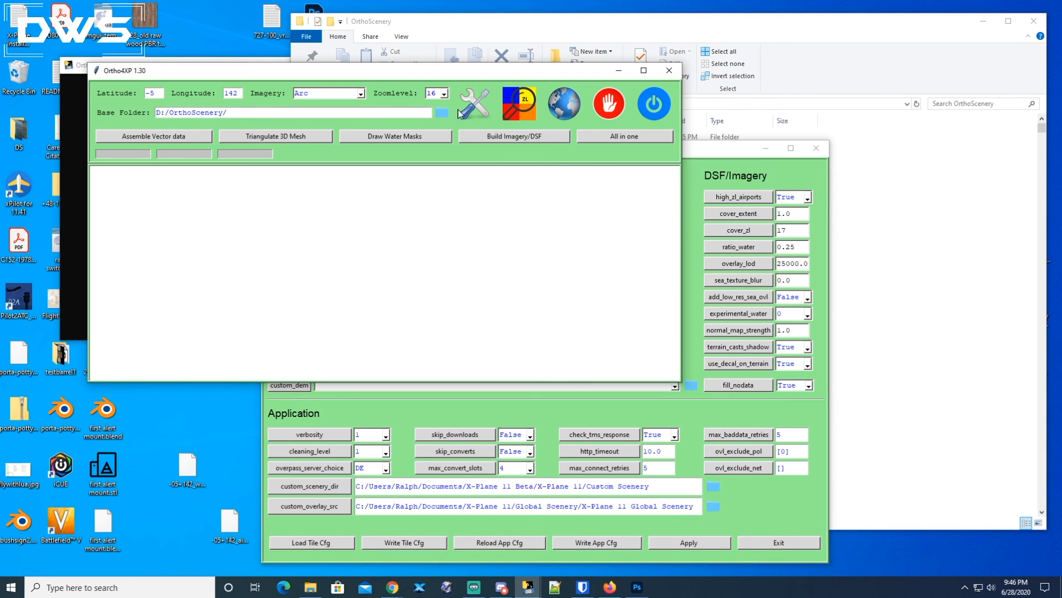
Display the hint explaining the cover_extent parameter and close it.
{"action": "left_click", "coordinate": [711, 161]}
{"action": "left_click_drag", "start_coordinate": [797, 214], "coordinate": [776, 216]}
{"action": "left_click", "coordinate": [762, 216]}
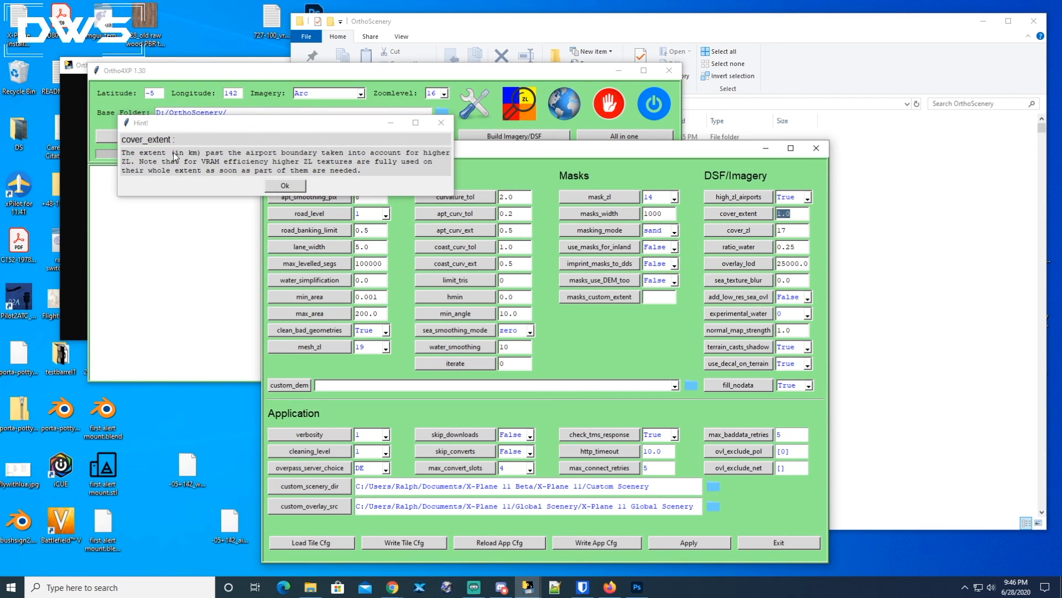
{"action": "left_click", "coordinate": [302, 186]}
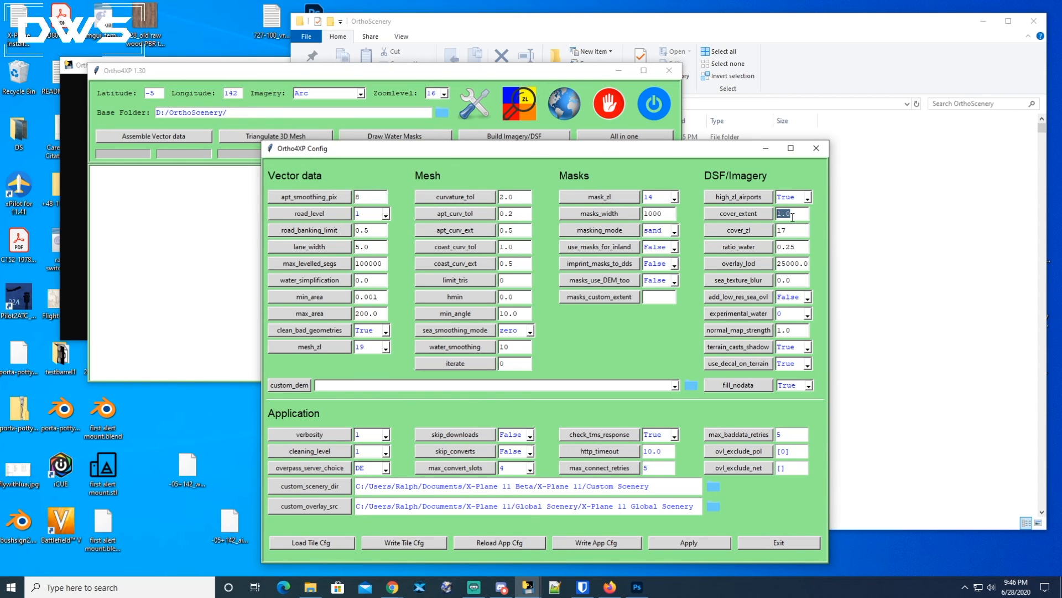
{"action": "key", "text": "Tab"}
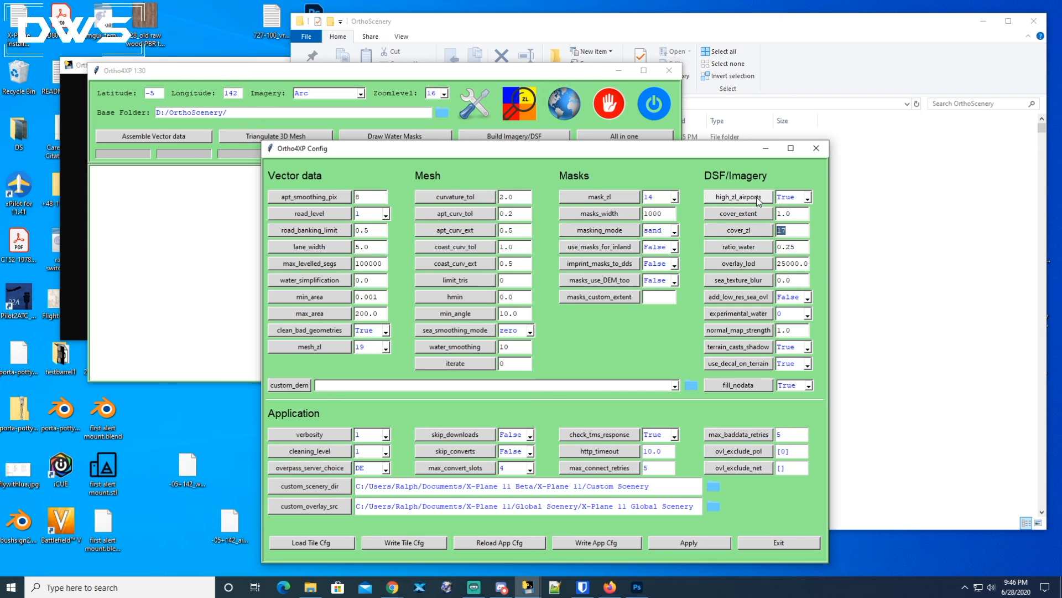
{"action": "left_click", "coordinate": [807, 199]}
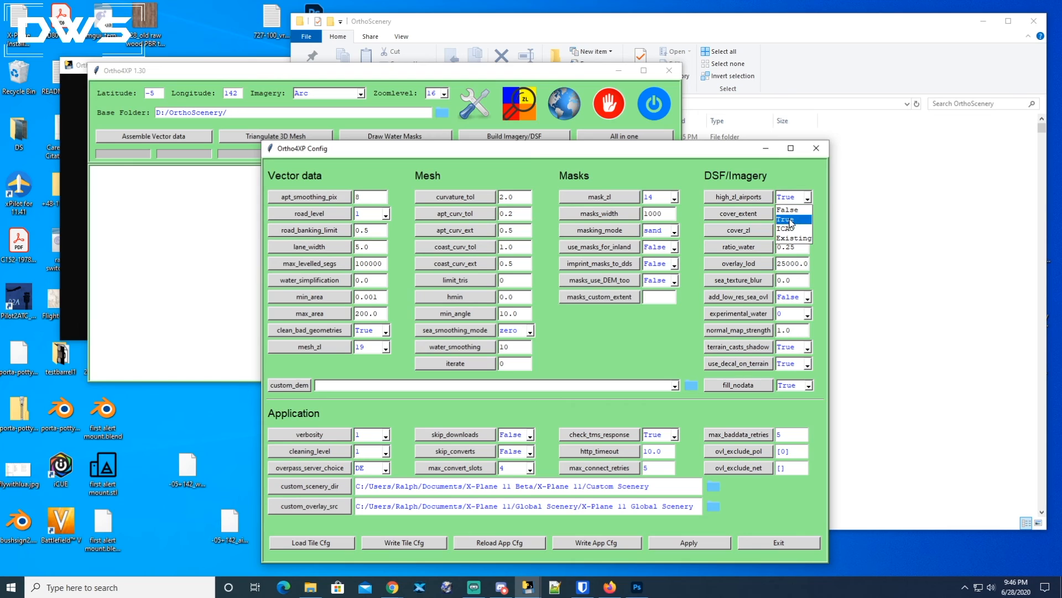
{"action": "left_click", "coordinate": [792, 219]}
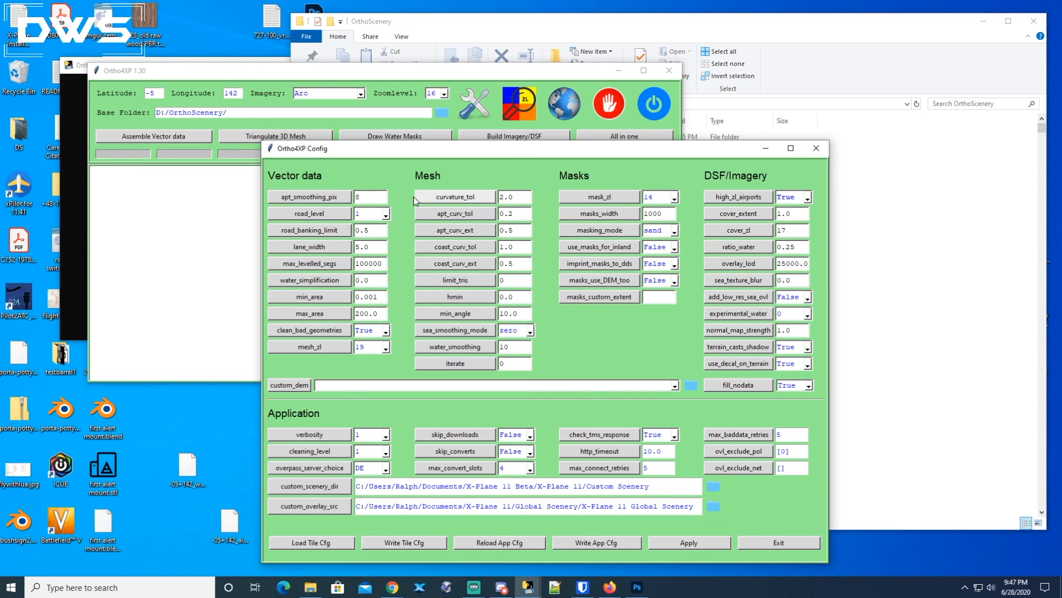
Display and close the hints for the apt_smoothing_pix and road_level parameters.
{"action": "left_click", "coordinate": [311, 197]}
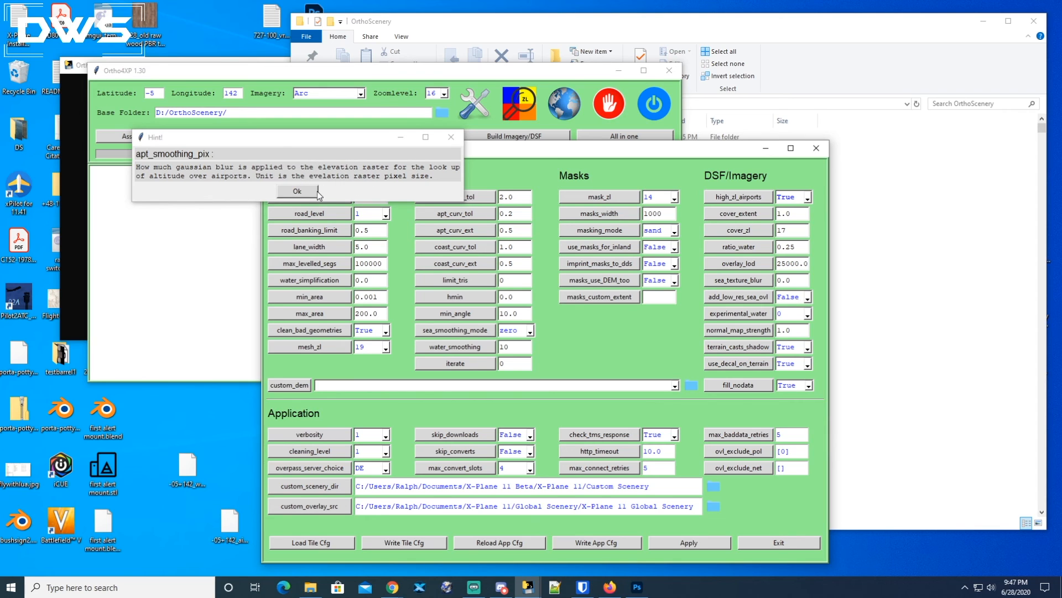
{"action": "left_click", "coordinate": [300, 191]}
{"action": "left_click", "coordinate": [312, 215]}
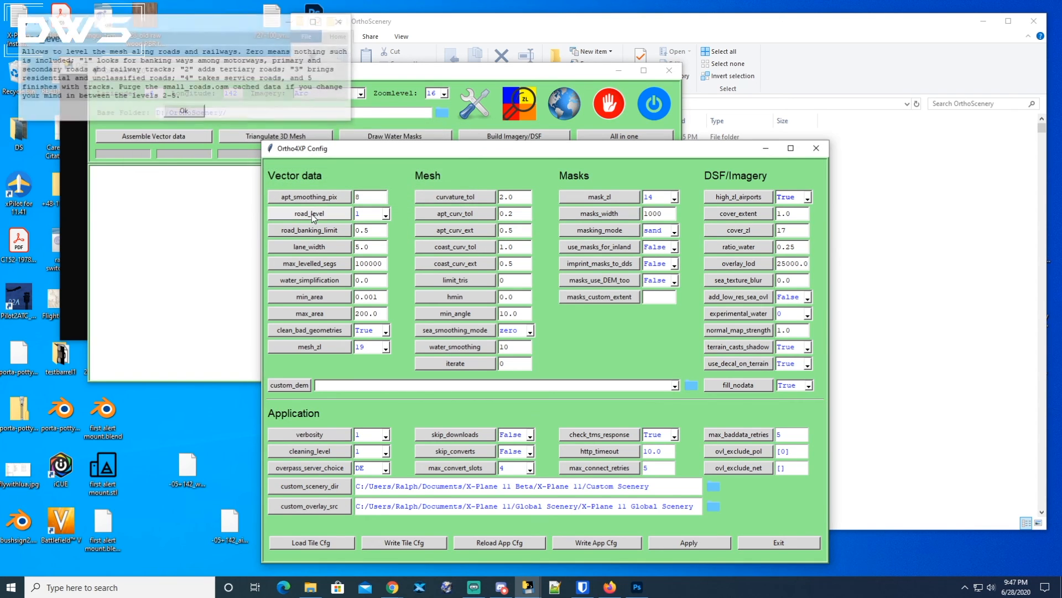
{"action": "left_click", "coordinate": [202, 114]}
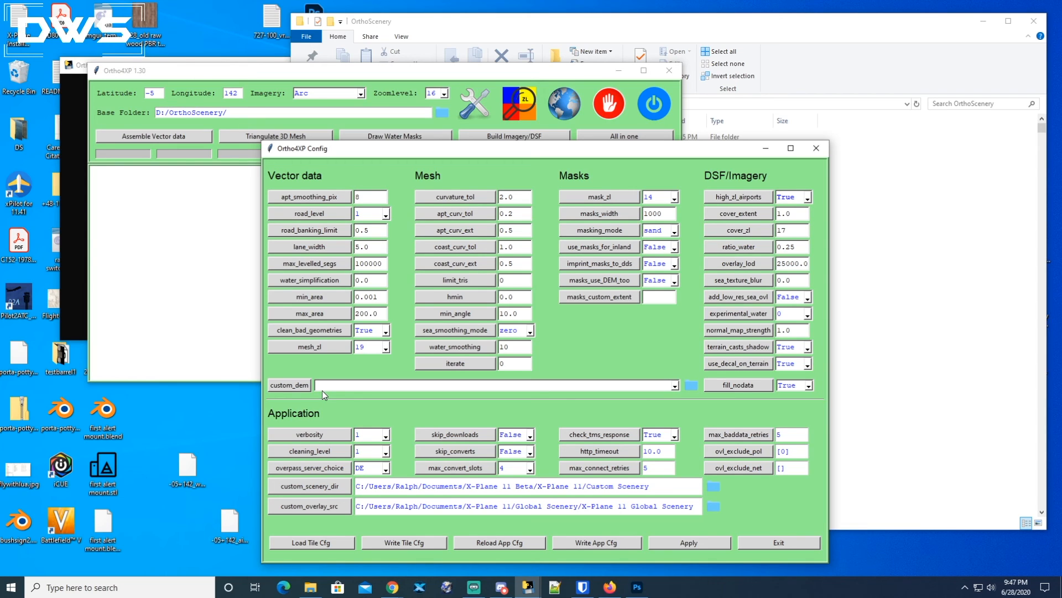
Set custom_dem to Viewfinderpanoramas (J. de Ferranti) - mostly worldwide.
{"action": "left_click", "coordinate": [676, 386]}
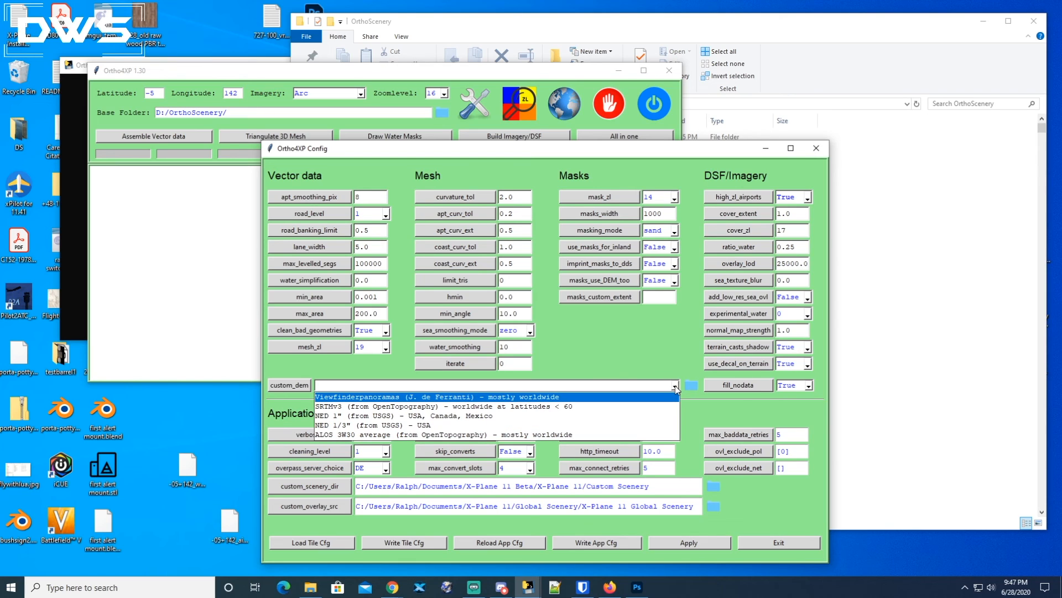
{"action": "left_click", "coordinate": [464, 398]}
{"action": "left_click", "coordinate": [675, 386]}
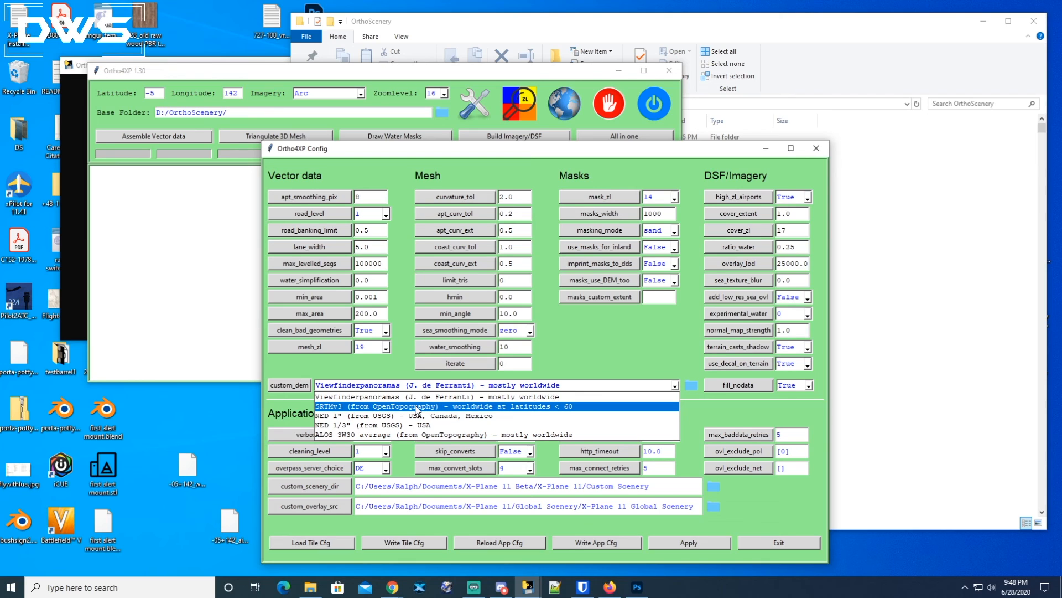
{"action": "left_click", "coordinate": [451, 397]}
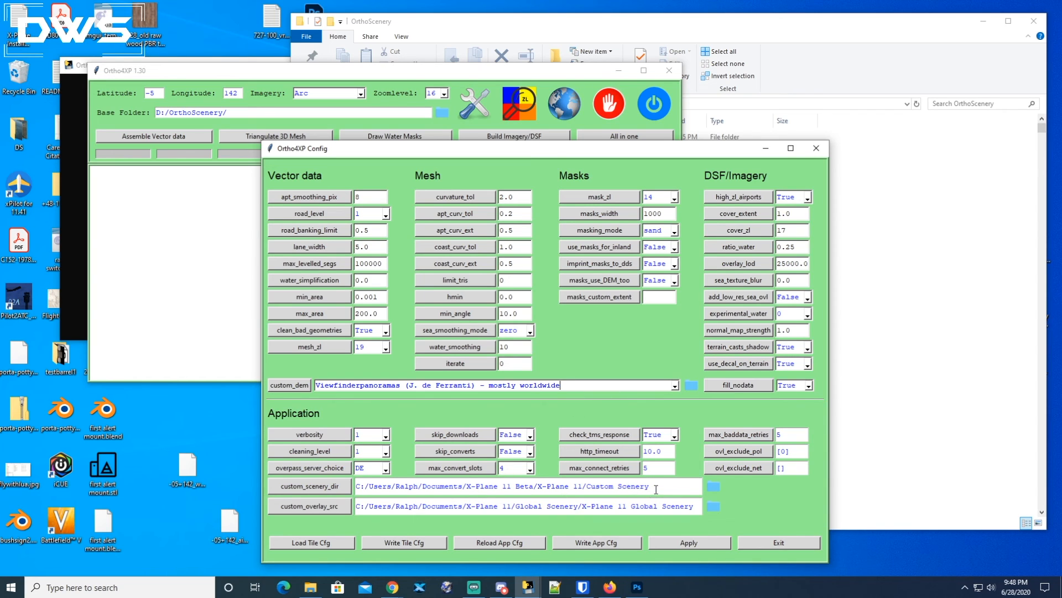
Examine the custom_scenery_dir path and browse in File Explorer to the matching Custom Scenery folder inside X-Plane 11 Beta.
{"action": "left_click_drag", "start_coordinate": [656, 489], "coordinate": [354, 488]}
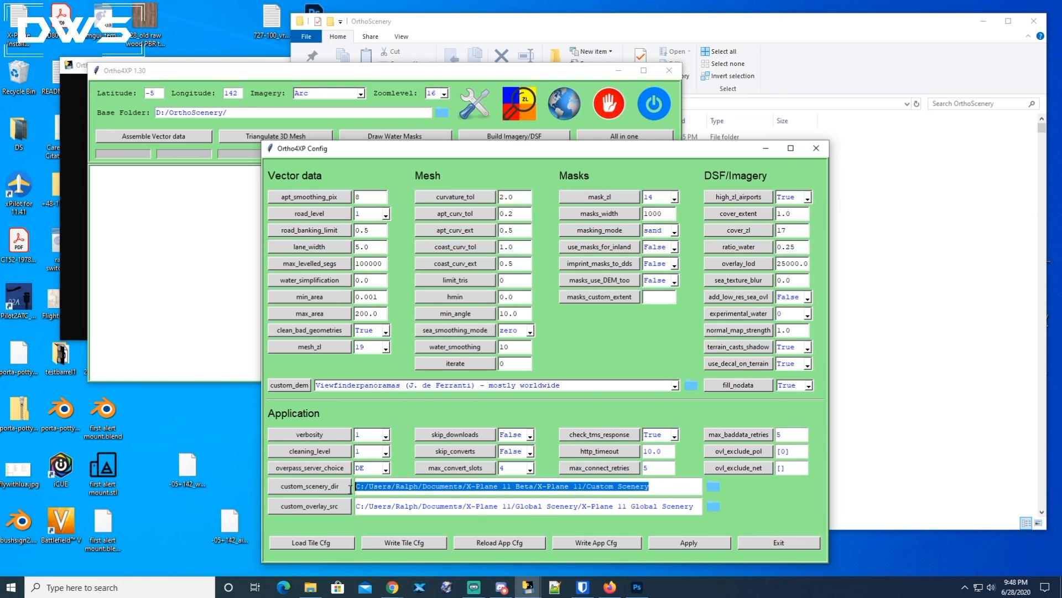
{"action": "left_click", "coordinate": [588, 488]}
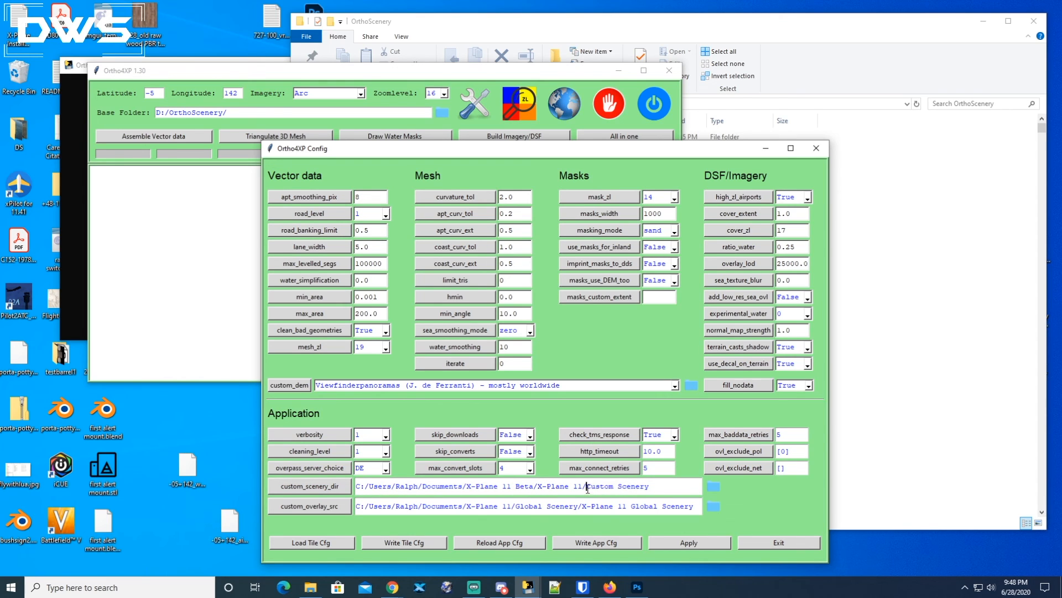
{"action": "left_click_drag", "start_coordinate": [587, 488], "coordinate": [664, 489]}
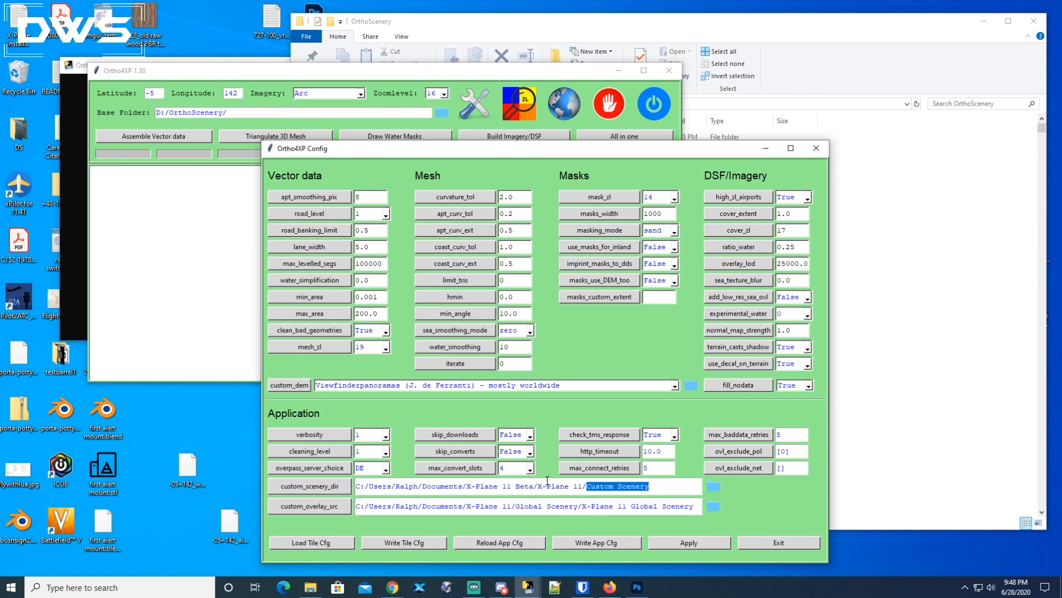
{"action": "left_click", "coordinate": [310, 586]}
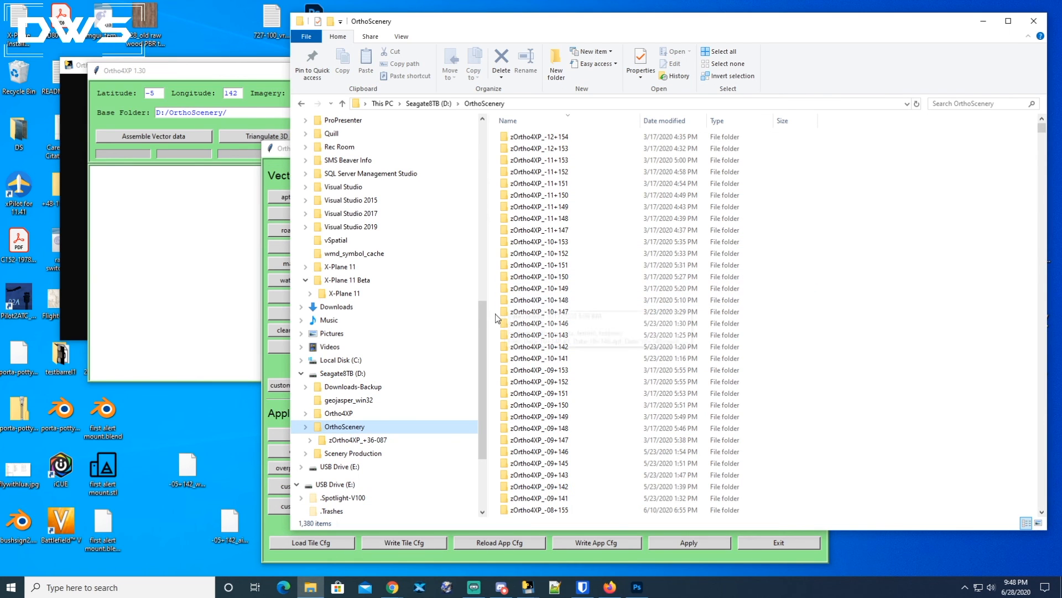
{"action": "left_click_drag", "start_coordinate": [482, 336], "coordinate": [478, 182]}
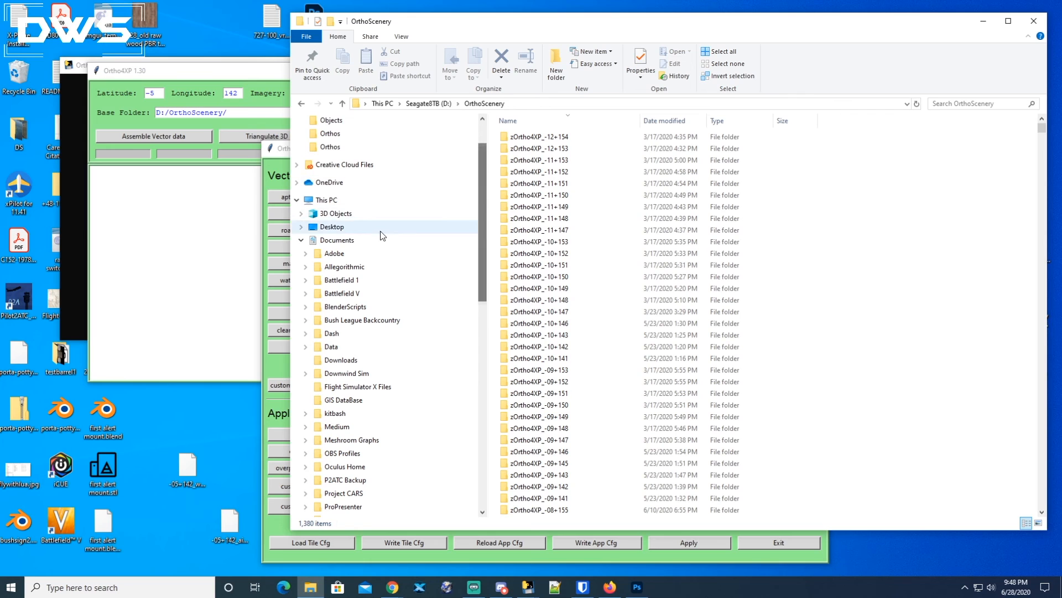
{"action": "left_click", "coordinate": [332, 245]}
{"action": "scroll", "coordinate": [528, 376], "scroll_direction": "down", "scroll_amount": 5}
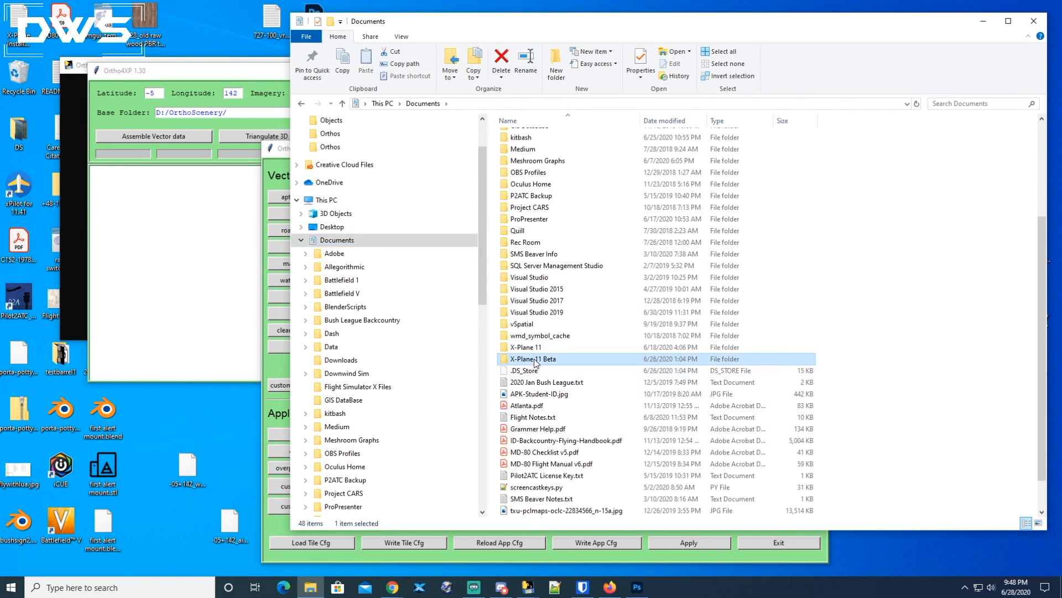
{"action": "double_click", "coordinate": [534, 359]}
{"action": "left_click", "coordinate": [532, 140]}
{"action": "double_click", "coordinate": [531, 140]}
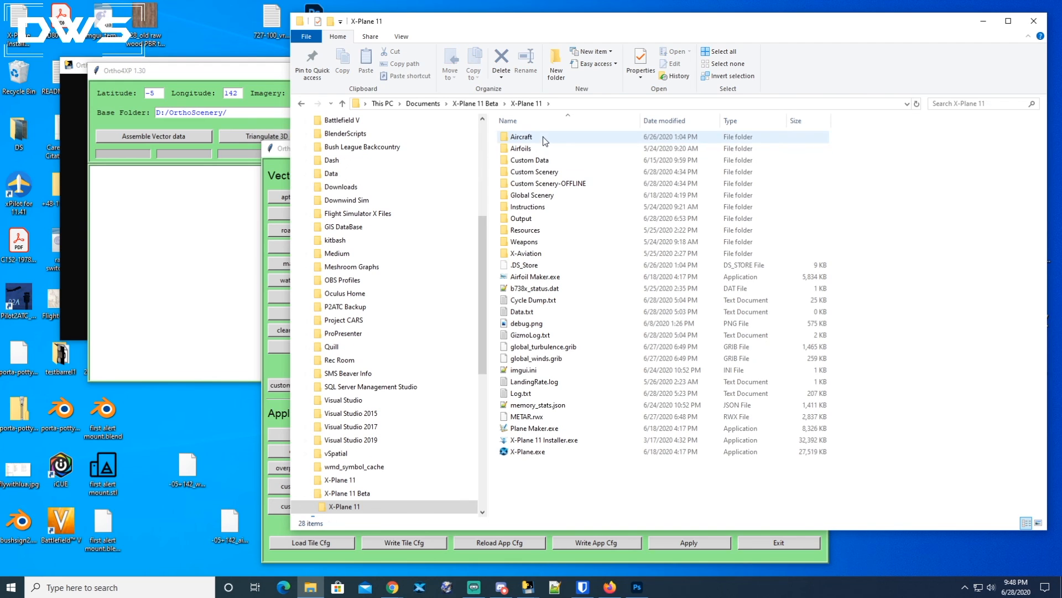
{"action": "left_click", "coordinate": [540, 176]}
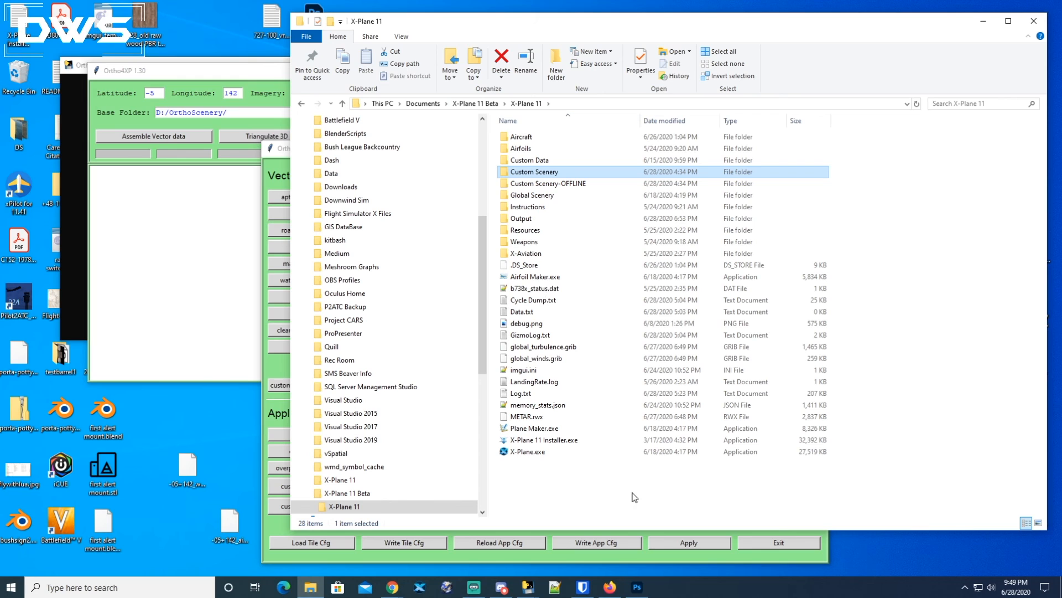
{"action": "left_click", "coordinate": [716, 560]}
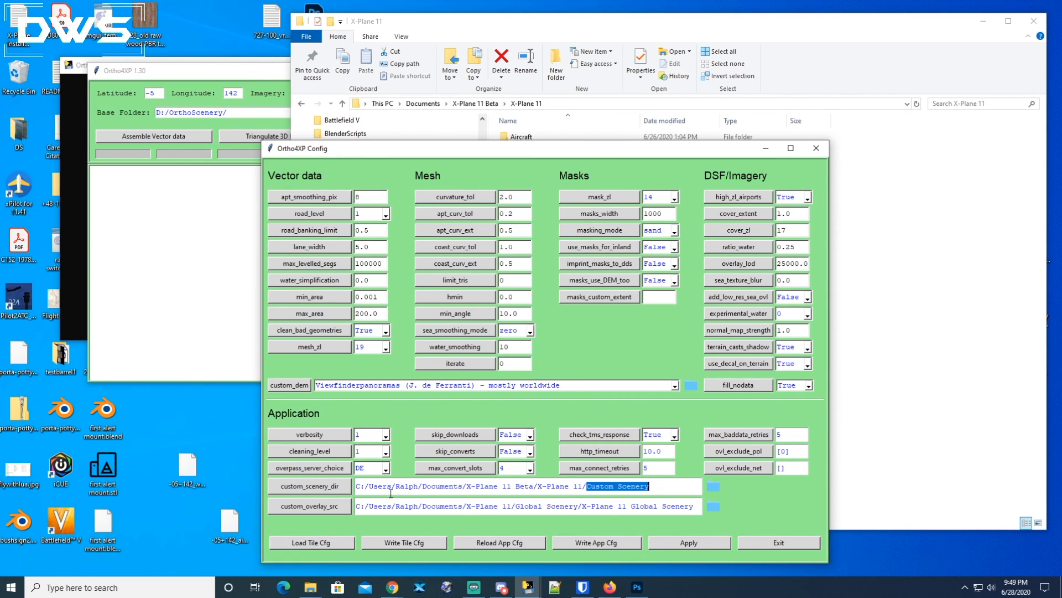
Review the custom_scenery_dir and custom_overlay_src paths, then apply the configuration and close the config window.
{"action": "left_click_drag", "start_coordinate": [359, 487], "coordinate": [662, 488]}
{"action": "left_click", "coordinate": [661, 488]}
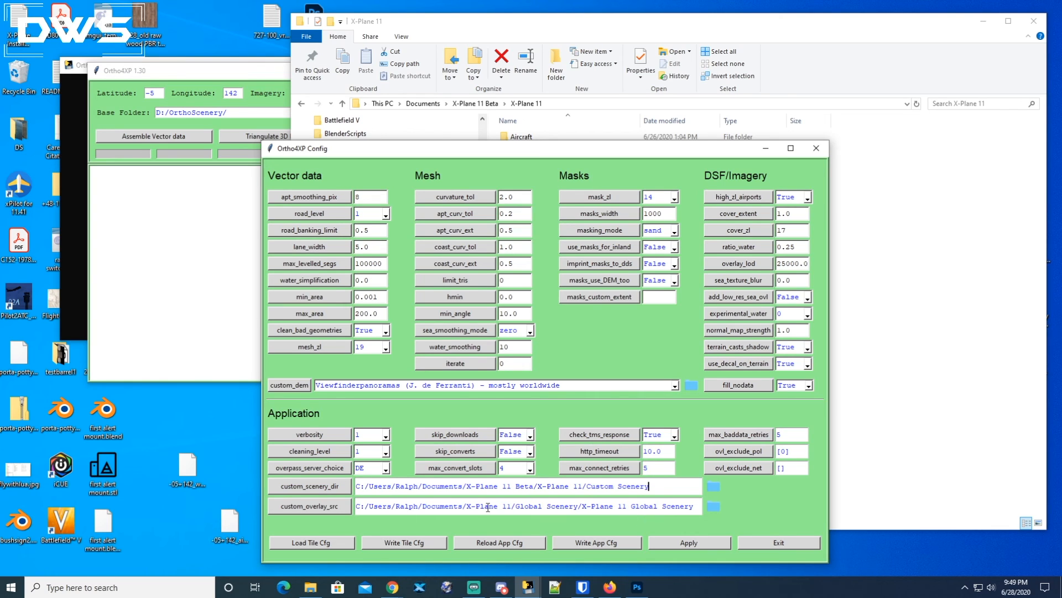
{"action": "left_click_drag", "start_coordinate": [454, 507], "coordinate": [567, 508]}
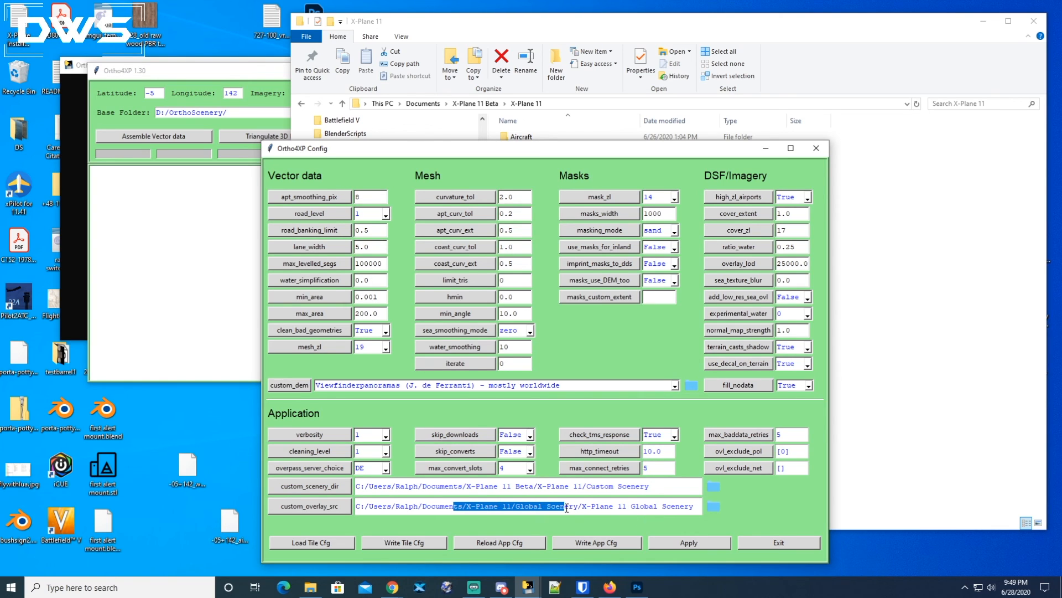
{"action": "left_click_drag", "start_coordinate": [567, 508], "coordinate": [702, 508]}
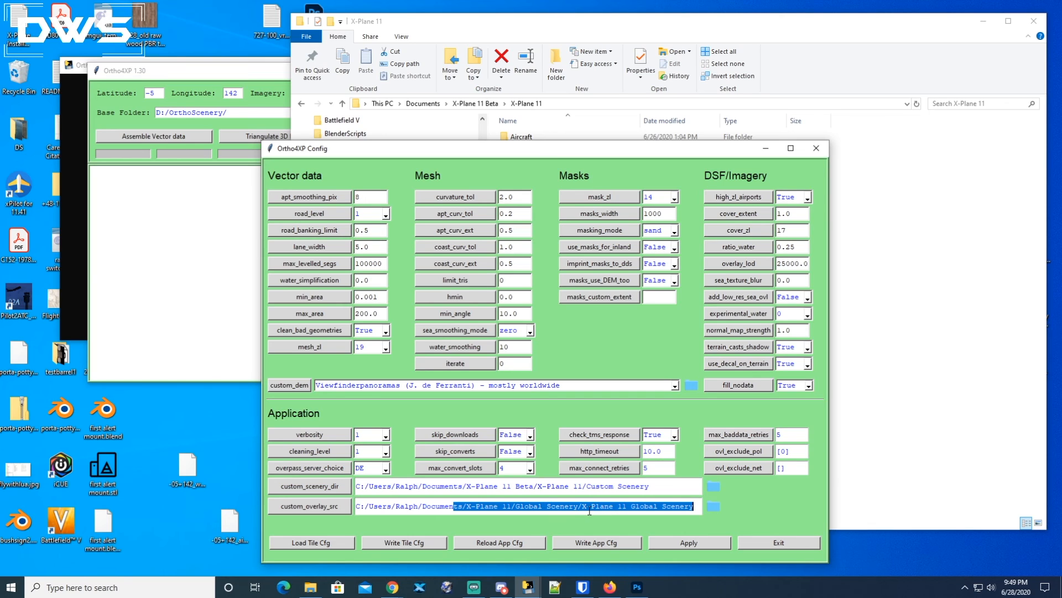
{"action": "left_click", "coordinate": [625, 508]}
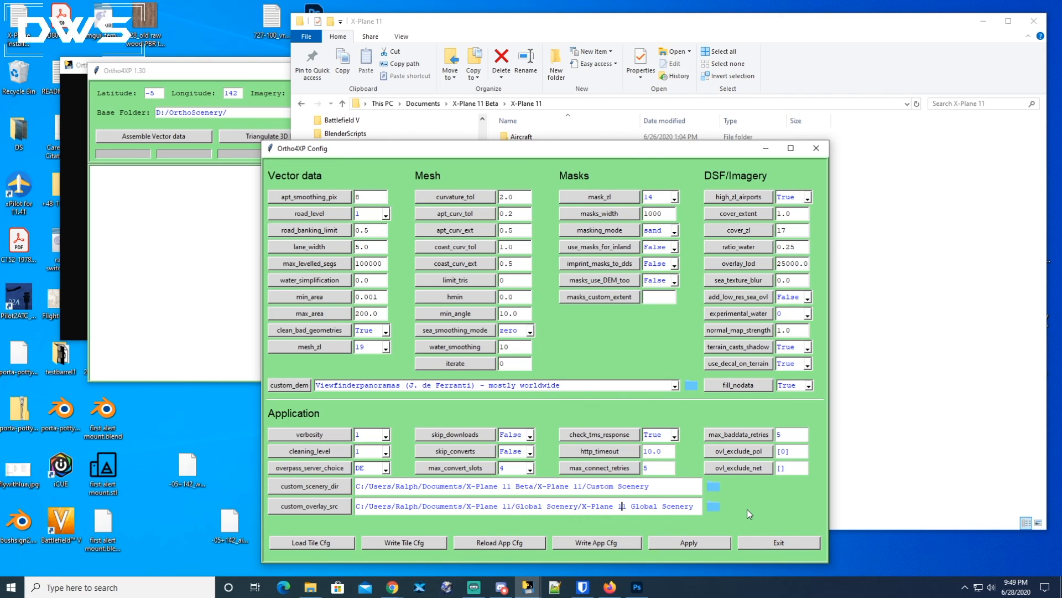
{"action": "left_click", "coordinate": [688, 544]}
{"action": "left_click", "coordinate": [780, 543]}
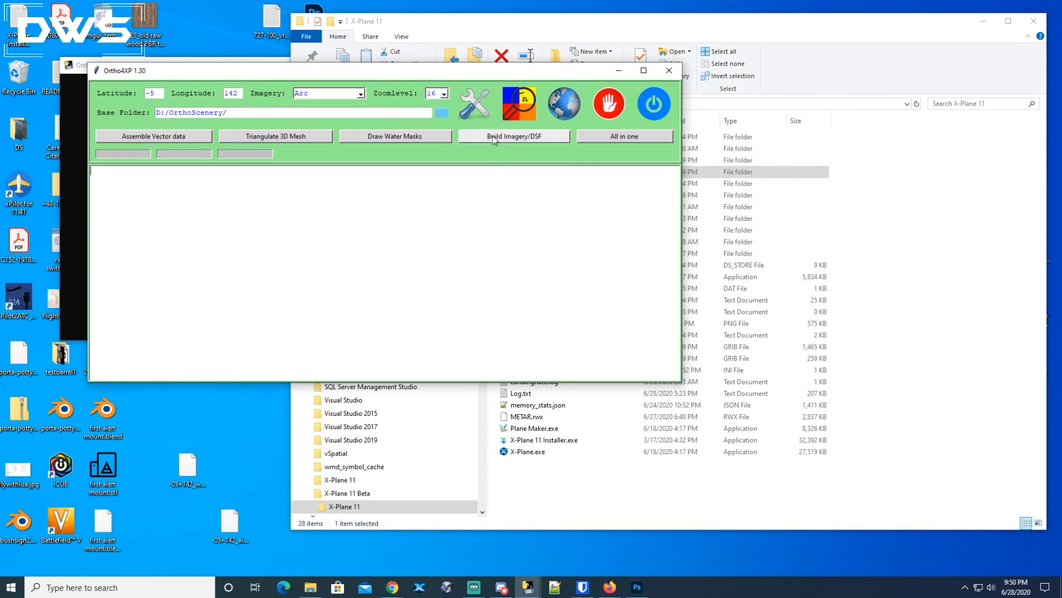
Reopen the configuration window, apply the settings again and close it.
{"action": "left_click", "coordinate": [477, 104]}
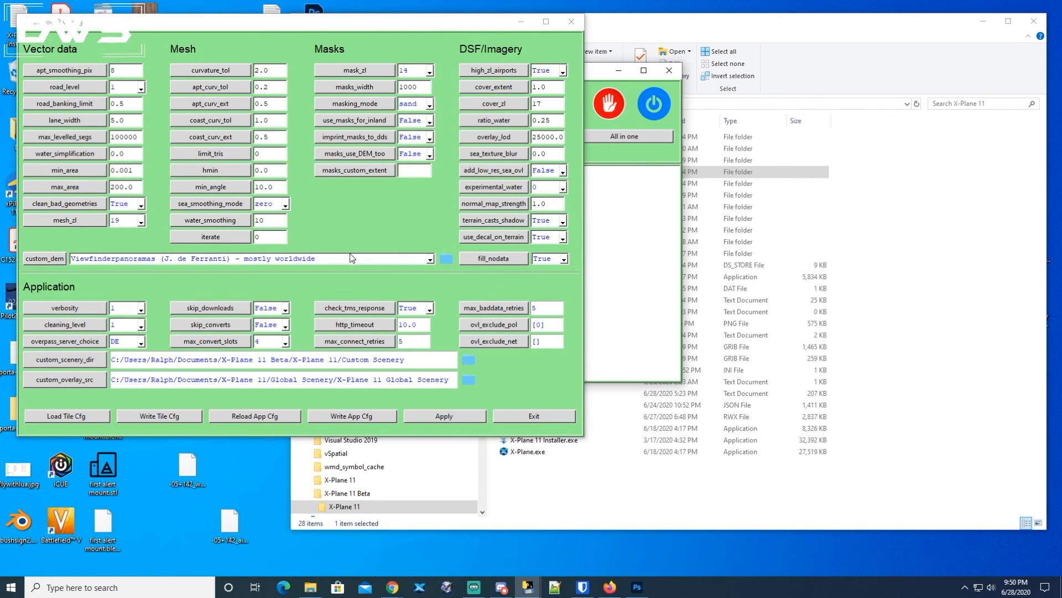
{"action": "left_click", "coordinate": [446, 418]}
{"action": "left_click", "coordinate": [543, 418]}
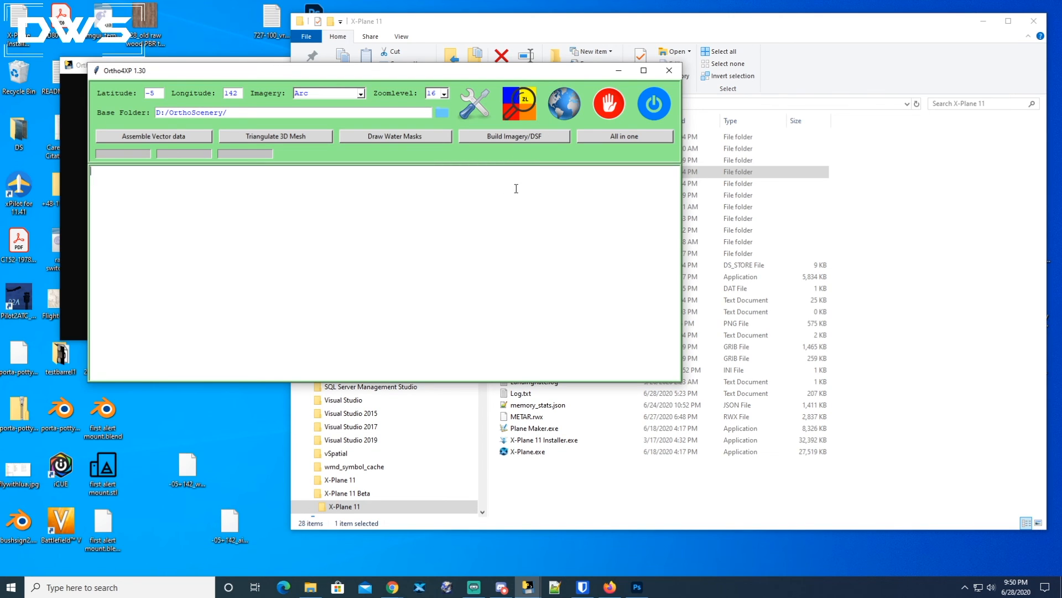
Open the tiles collection and management map and enlarge its window.
{"action": "left_click", "coordinate": [557, 112]}
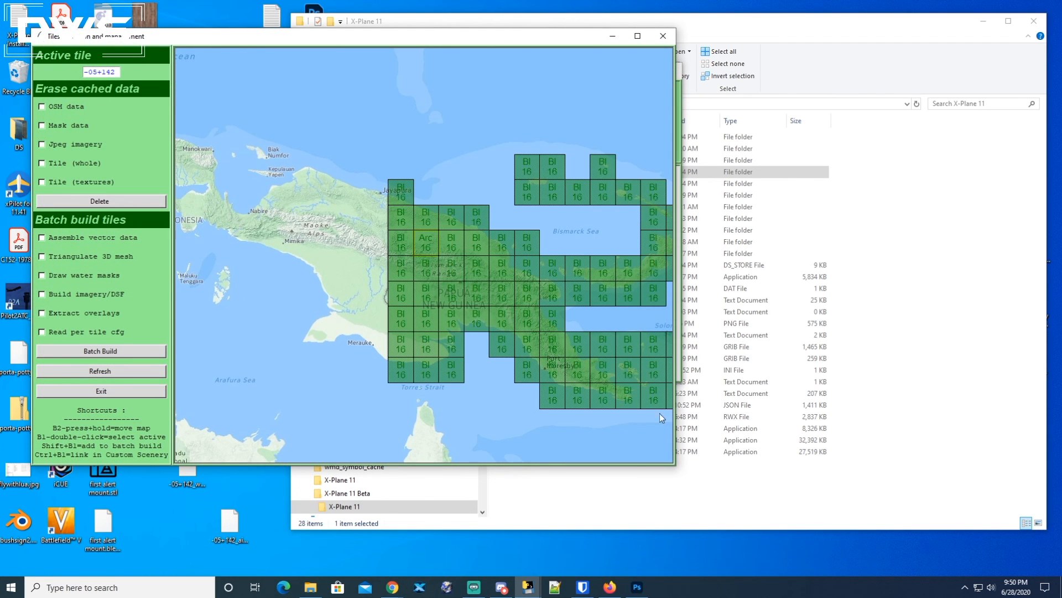
{"action": "left_click_drag", "start_coordinate": [672, 467], "coordinate": [1021, 563]}
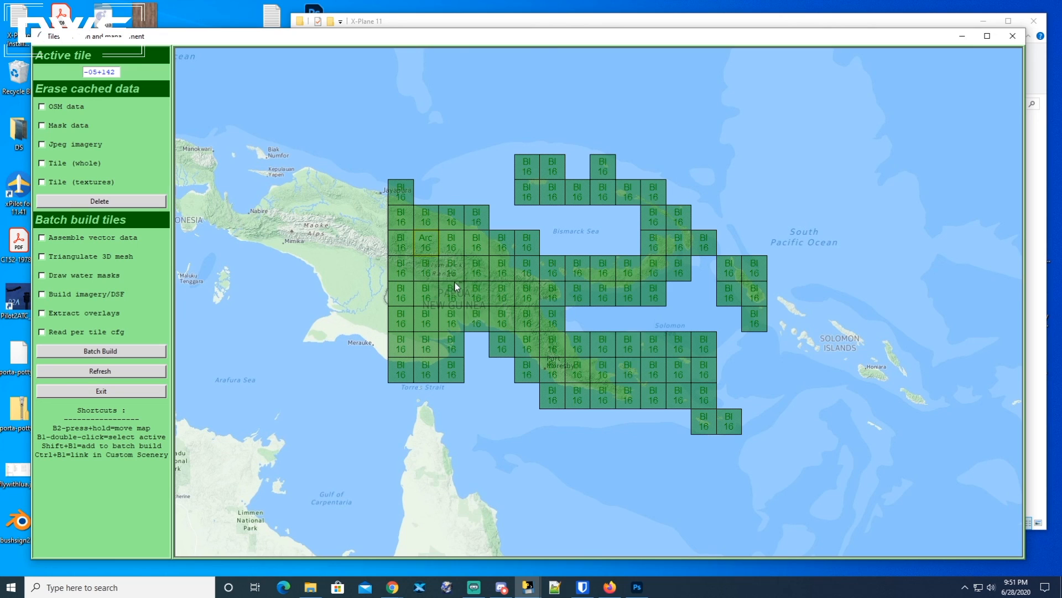
Pan around the world map to examine which regions already have built tiles.
{"action": "left_click_drag", "start_coordinate": [502, 275], "coordinate": [832, 294]}
{"action": "left_click_drag", "start_coordinate": [287, 234], "coordinate": [728, 317]}
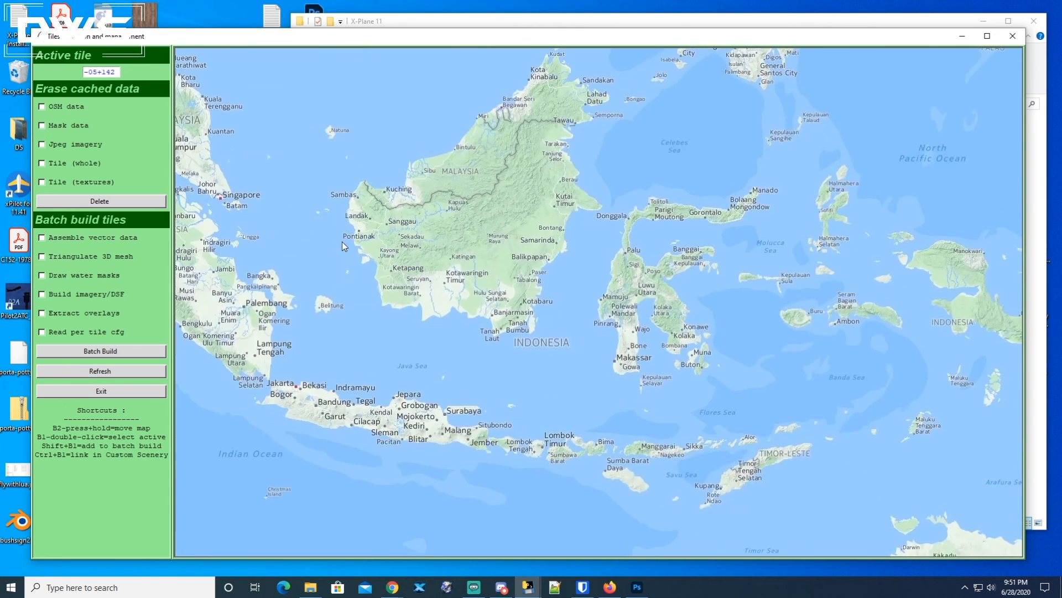
{"action": "left_click_drag", "start_coordinate": [344, 245], "coordinate": [836, 243]}
{"action": "left_click_drag", "start_coordinate": [559, 203], "coordinate": [796, 297]}
{"action": "left_click_drag", "start_coordinate": [387, 222], "coordinate": [697, 271]}
{"action": "left_click_drag", "start_coordinate": [332, 166], "coordinate": [570, 249]}
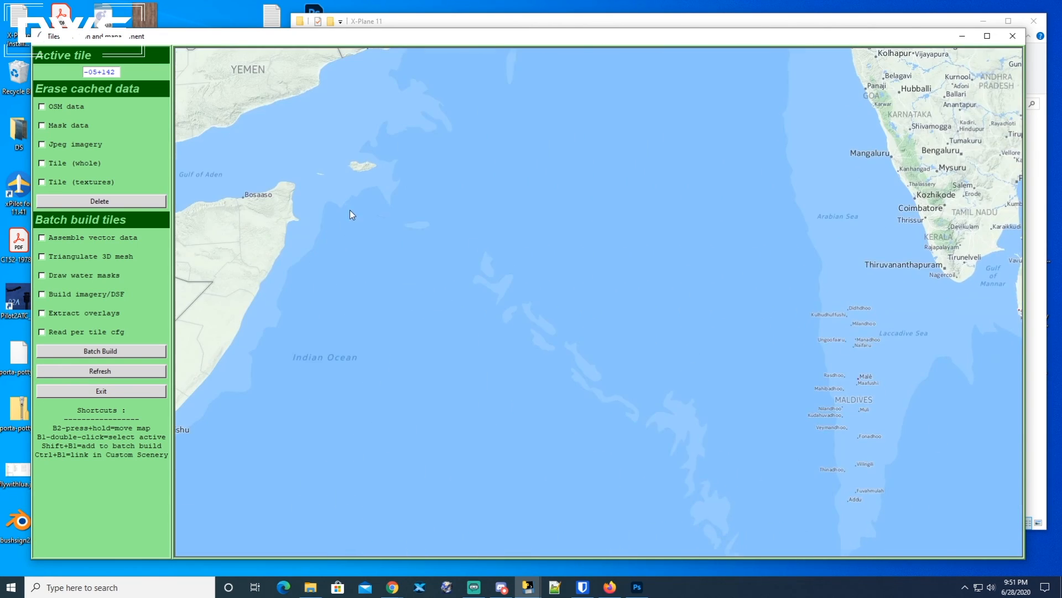
{"action": "left_click_drag", "start_coordinate": [350, 214], "coordinate": [774, 299]}
{"action": "left_click_drag", "start_coordinate": [249, 216], "coordinate": [794, 298]}
{"action": "left_click_drag", "start_coordinate": [288, 221], "coordinate": [855, 260]}
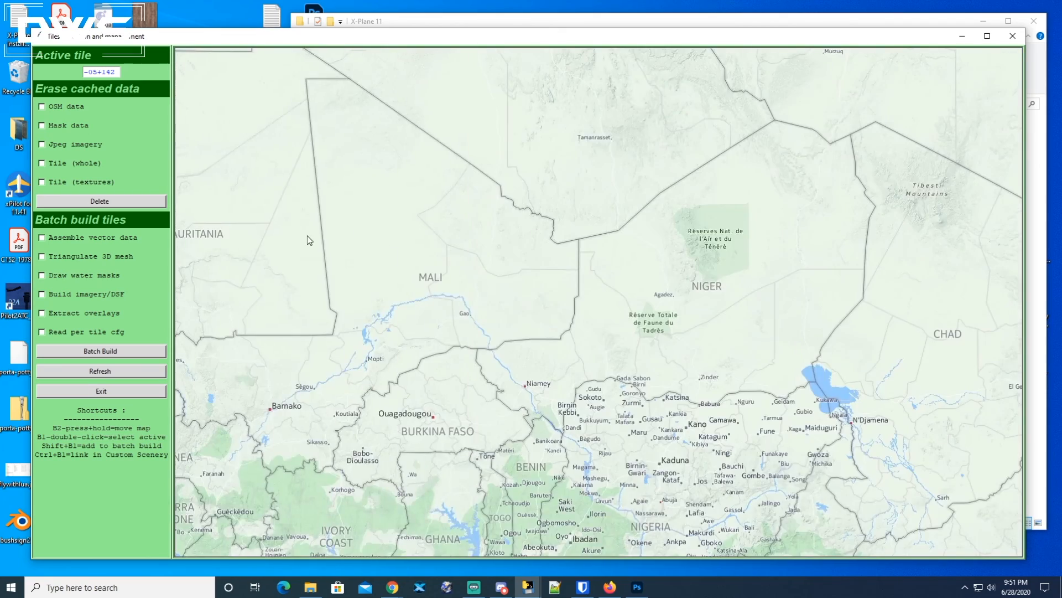
{"action": "left_click_drag", "start_coordinate": [309, 240], "coordinate": [695, 272]}
{"action": "left_click_drag", "start_coordinate": [254, 194], "coordinate": [763, 325]}
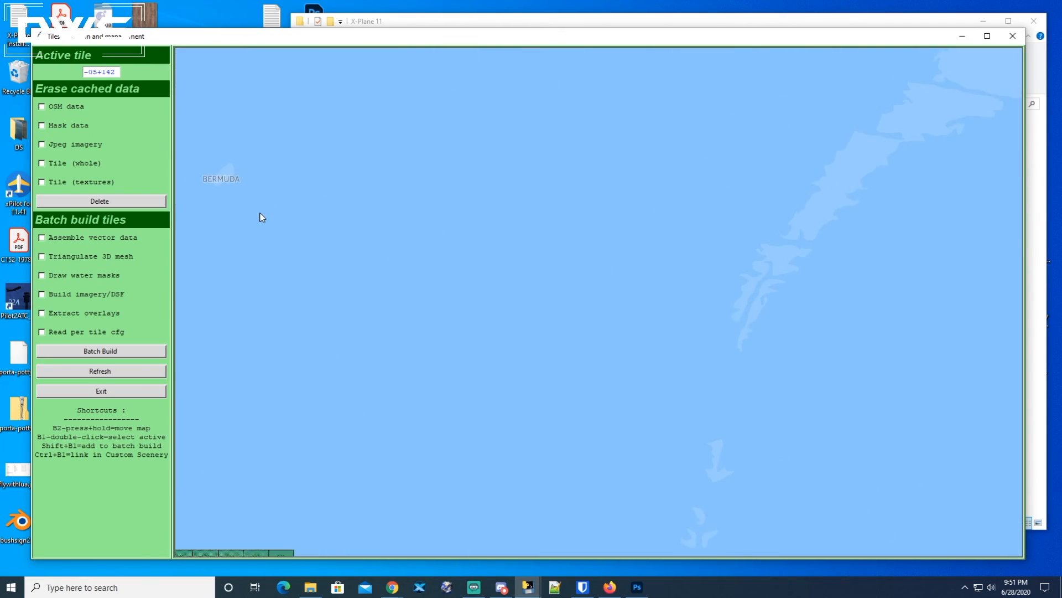
{"action": "left_click_drag", "start_coordinate": [262, 218], "coordinate": [597, 159]}
{"action": "left_click_drag", "start_coordinate": [498, 372], "coordinate": [498, 339]}
{"action": "left_click_drag", "start_coordinate": [363, 291], "coordinate": [635, 334]}
{"action": "left_click_drag", "start_coordinate": [479, 248], "coordinate": [619, 338]}
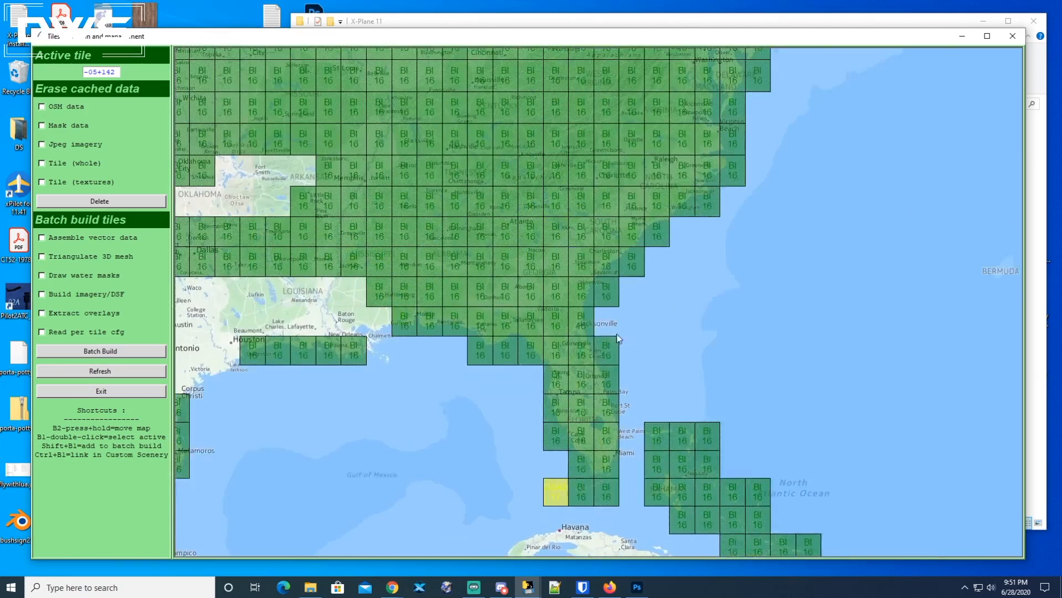
{"action": "left_click_drag", "start_coordinate": [498, 166], "coordinate": [530, 367]}
{"action": "left_click_drag", "start_coordinate": [166, 366], "coordinate": [299, 367]}
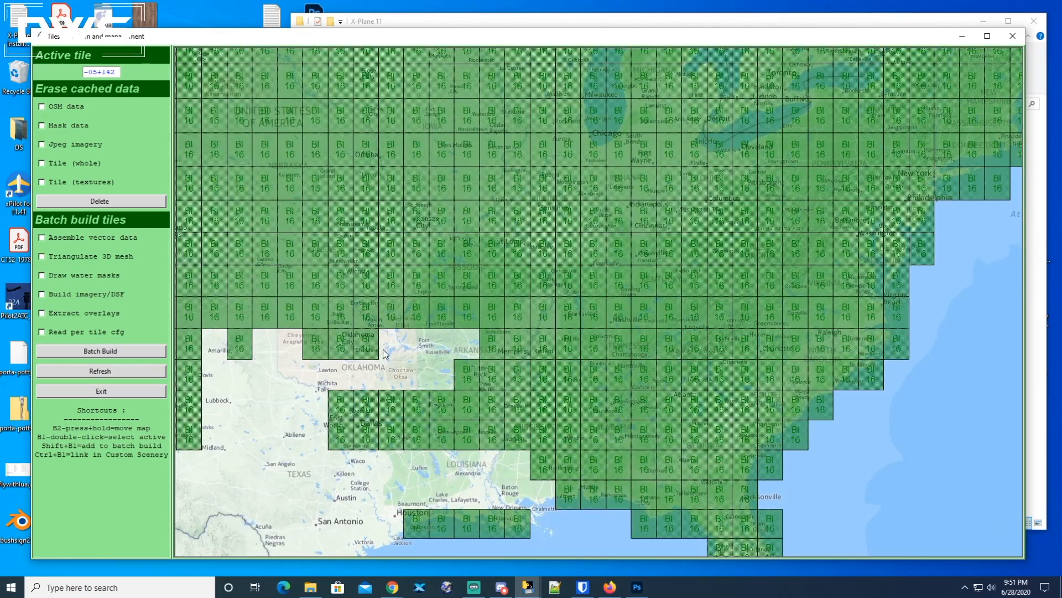
{"action": "left_click_drag", "start_coordinate": [406, 381], "coordinate": [461, 294]}
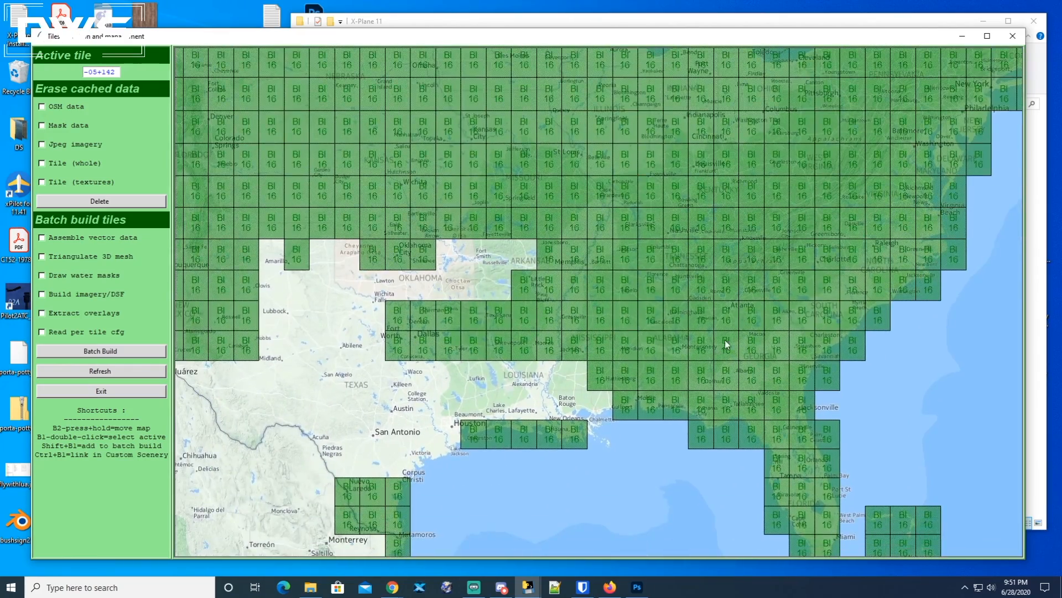
{"action": "left_click_drag", "start_coordinate": [686, 336], "coordinate": [397, 266]}
{"action": "left_click_drag", "start_coordinate": [759, 311], "coordinate": [477, 237]}
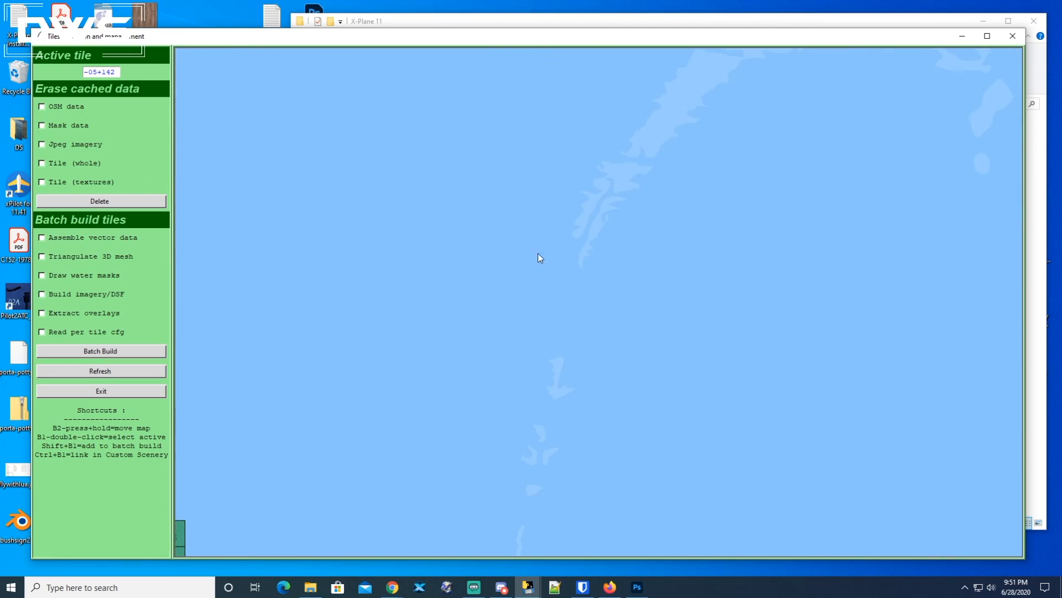
{"action": "left_click_drag", "start_coordinate": [897, 360], "coordinate": [450, 235]}
{"action": "left_click_drag", "start_coordinate": [962, 390], "coordinate": [531, 260]}
{"action": "left_click_drag", "start_coordinate": [866, 363], "coordinate": [400, 210]}
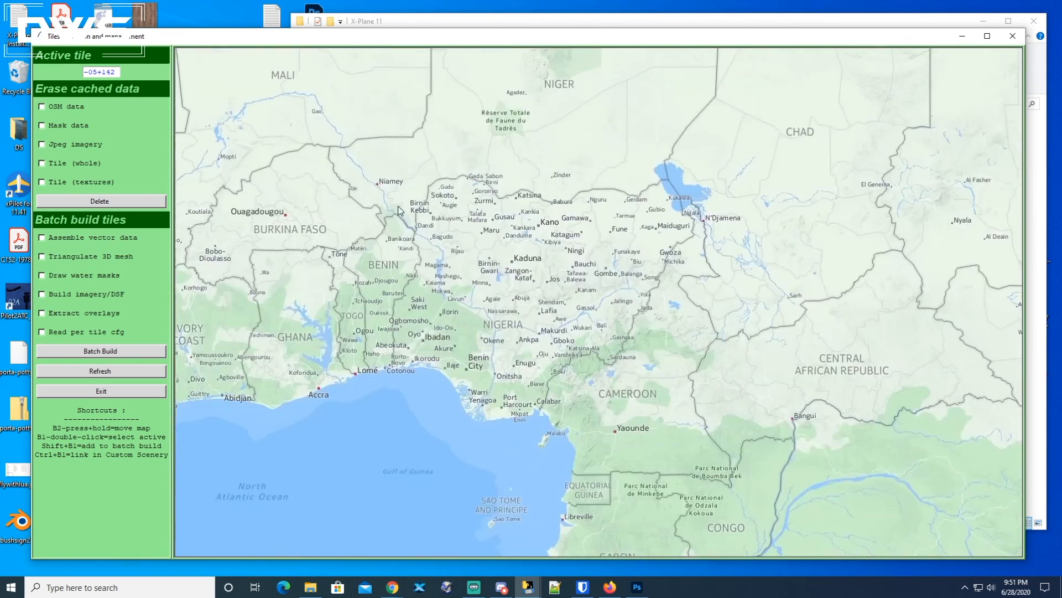
{"action": "left_click_drag", "start_coordinate": [858, 372], "coordinate": [520, 211]}
{"action": "left_click_drag", "start_coordinate": [814, 391], "coordinate": [418, 171]}
{"action": "left_click_drag", "start_coordinate": [743, 334], "coordinate": [380, 156]}
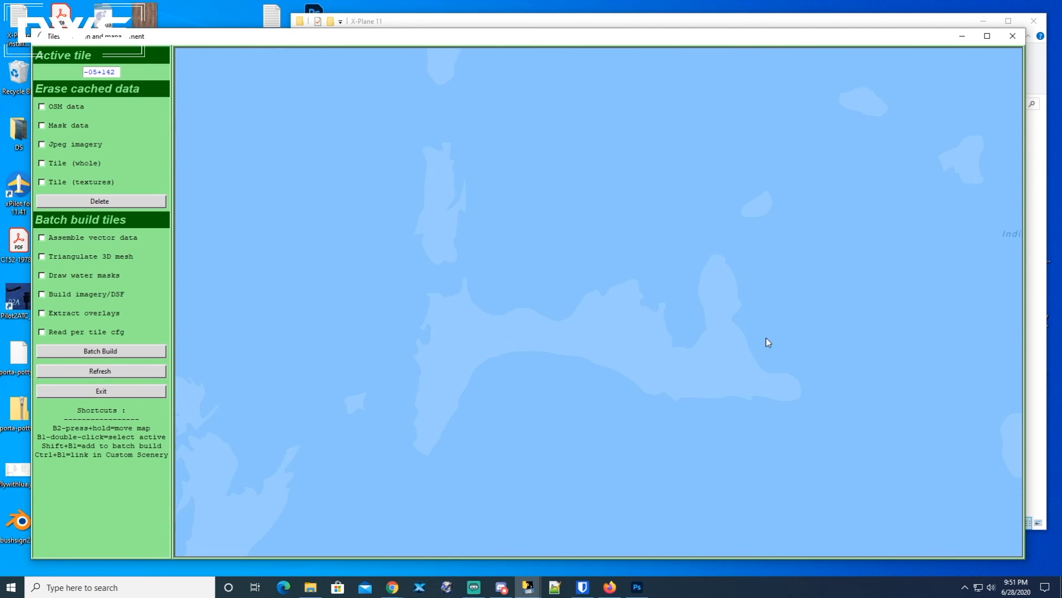
{"action": "left_click_drag", "start_coordinate": [773, 342], "coordinate": [397, 191]}
{"action": "left_click_drag", "start_coordinate": [796, 364], "coordinate": [265, 301]}
{"action": "left_click_drag", "start_coordinate": [669, 131], "coordinate": [466, 377]}
{"action": "left_click_drag", "start_coordinate": [750, 150], "coordinate": [599, 356]}
{"action": "left_click_drag", "start_coordinate": [752, 93], "coordinate": [652, 334]}
{"action": "left_click_drag", "start_coordinate": [662, 207], "coordinate": [694, 331]}
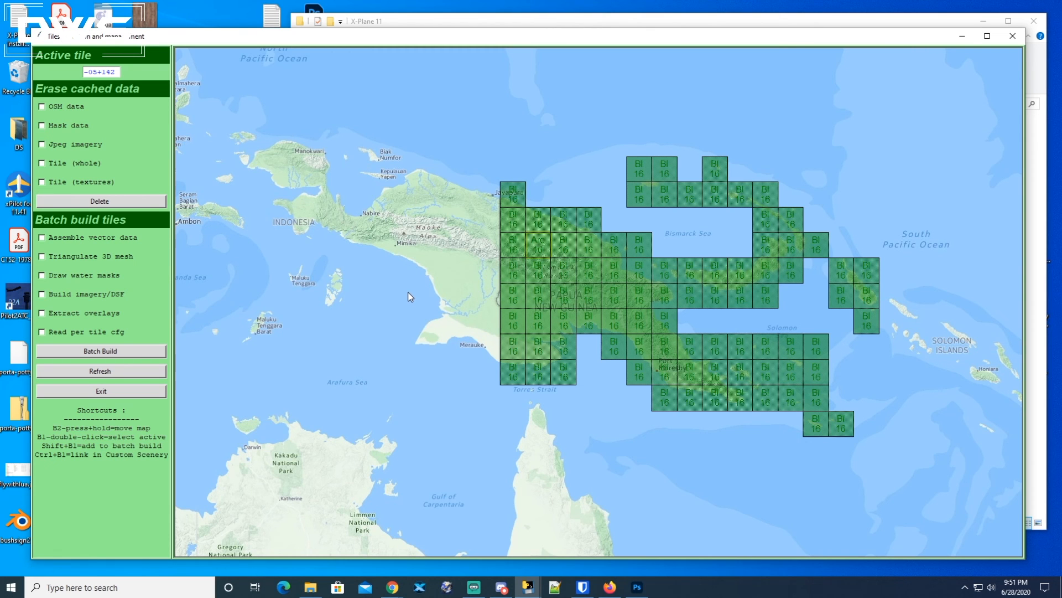
{"action": "mouse_move", "coordinate": [423, 290]}
{"action": "left_mouse_down"}
{"action": "mouse_move", "coordinate": [455, 294]}
{"action": "mouse_move", "coordinate": [433, 280]}
{"action": "left_mouse_up"}
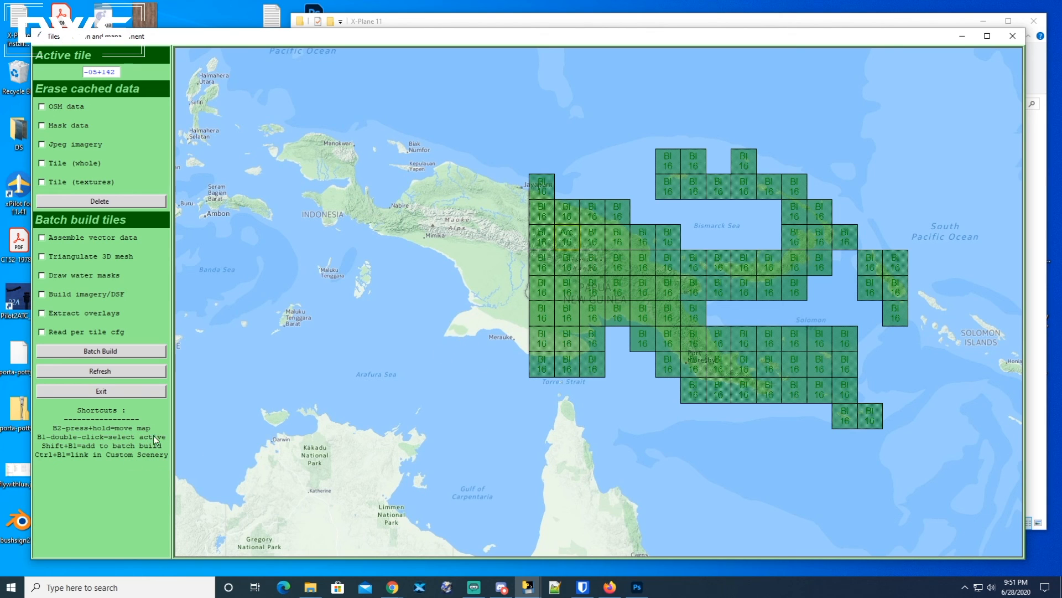
{"action": "left_click_drag", "start_coordinate": [448, 252], "coordinate": [435, 257]}
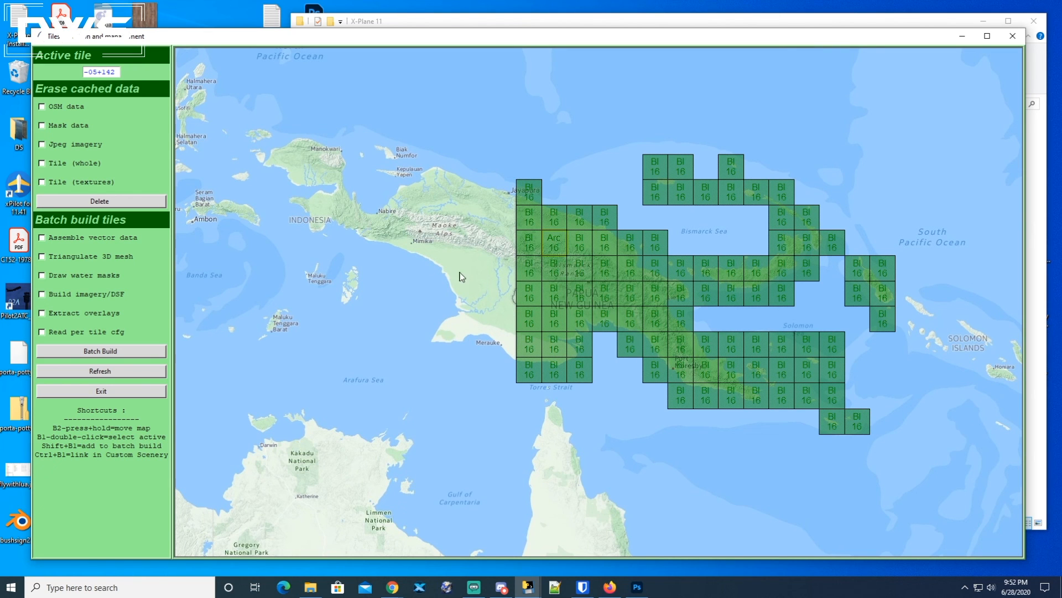
Reposition the map window and pick tiles in turn as the active tile, ending with tile -08+144.
{"action": "left_click_drag", "start_coordinate": [397, 36], "coordinate": [389, 142]}
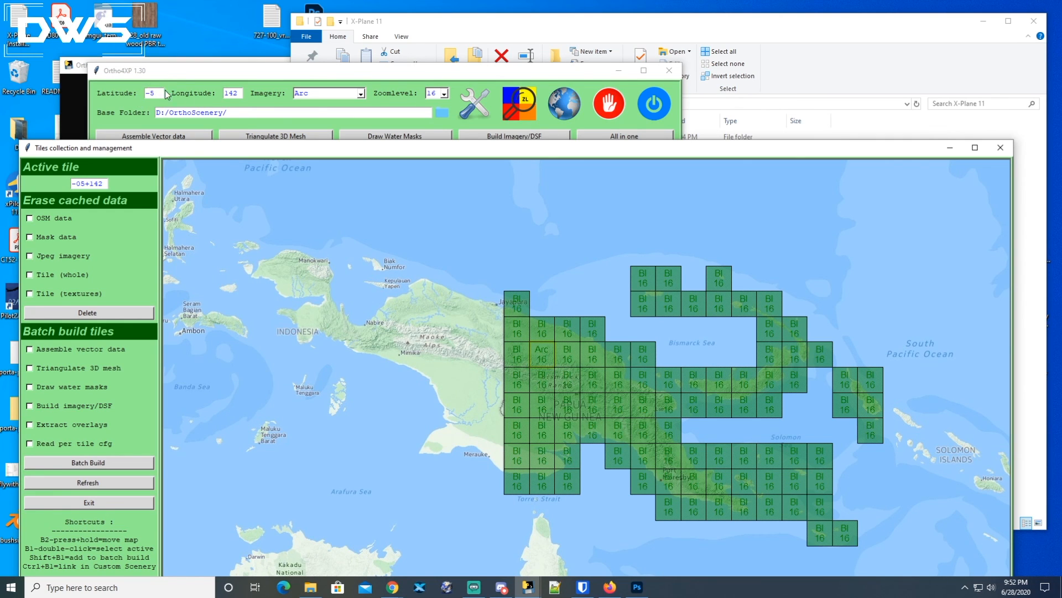
{"action": "mouse_move", "coordinate": [598, 153]}
{"action": "left_mouse_down"}
{"action": "mouse_move", "coordinate": [614, 97]}
{"action": "mouse_move", "coordinate": [615, 155]}
{"action": "left_mouse_up"}
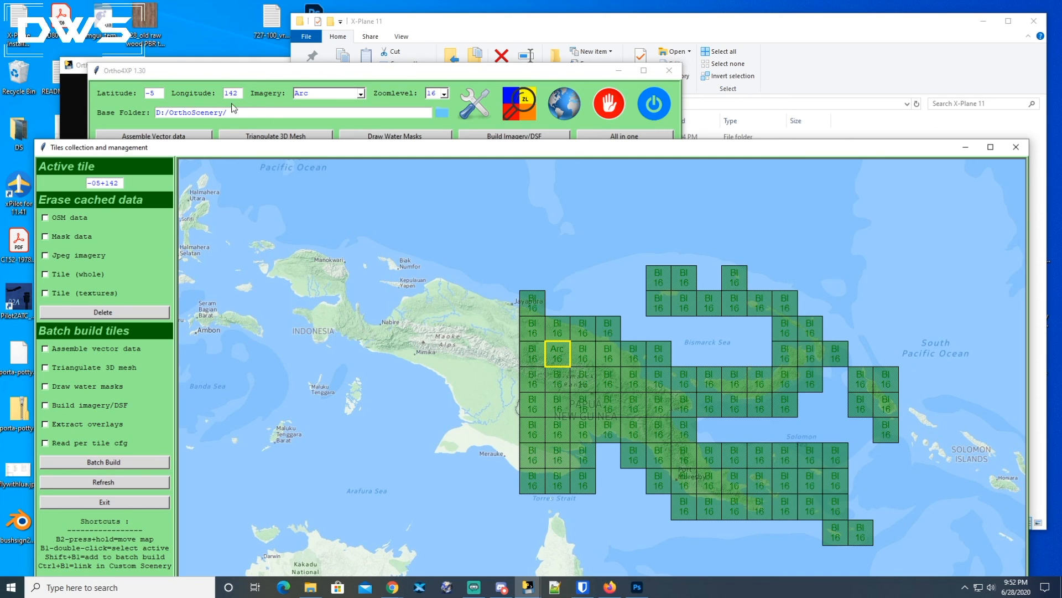
{"action": "double_click", "coordinate": [589, 358]}
{"action": "double_click", "coordinate": [612, 359]}
{"action": "double_click", "coordinate": [607, 383]}
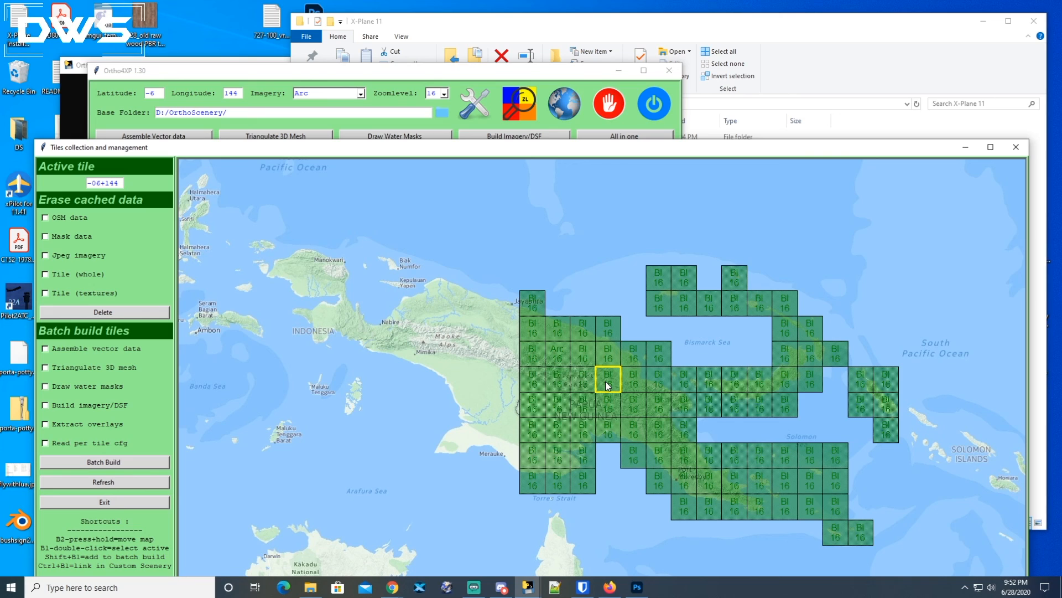
{"action": "double_click", "coordinate": [611, 409]}
{"action": "double_click", "coordinate": [611, 433]}
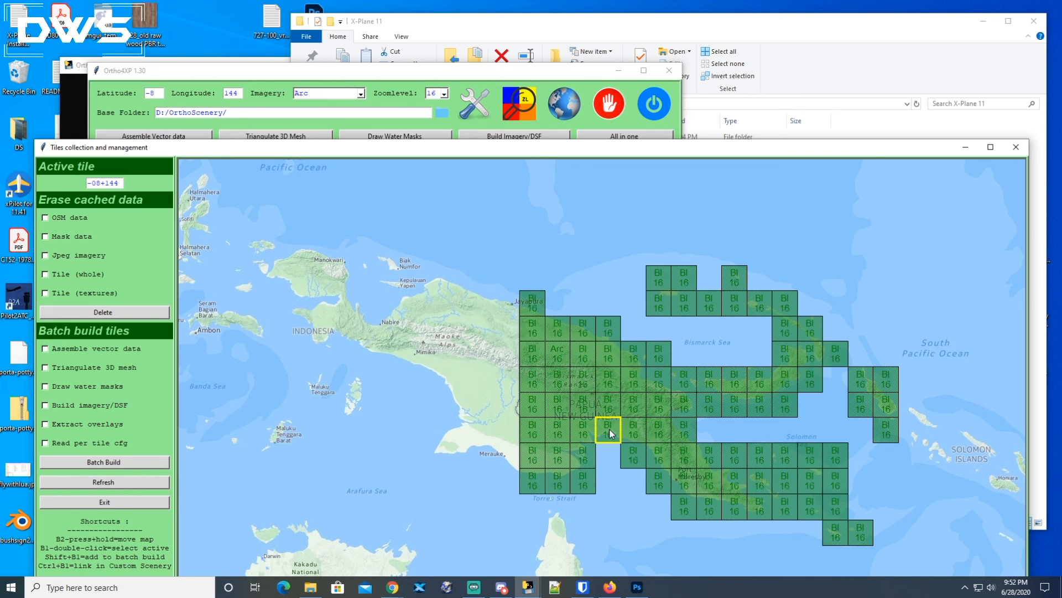
Make -05+142 the active tile and tick all batch build steps except reading per-tile config.
{"action": "double_click", "coordinate": [557, 359]}
{"action": "left_click", "coordinate": [44, 348]}
{"action": "left_click", "coordinate": [75, 368]}
{"action": "left_click", "coordinate": [109, 463]}
{"action": "left_click_drag", "start_coordinate": [181, 148], "coordinate": [521, 42]}
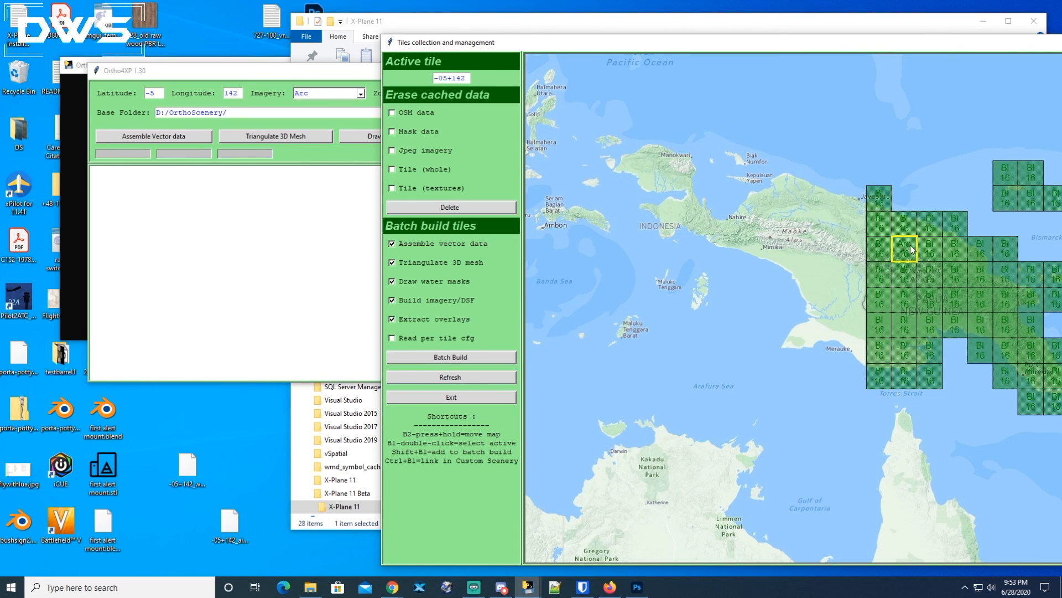
{"action": "left_click_drag", "start_coordinate": [848, 44], "coordinate": [819, 60]}
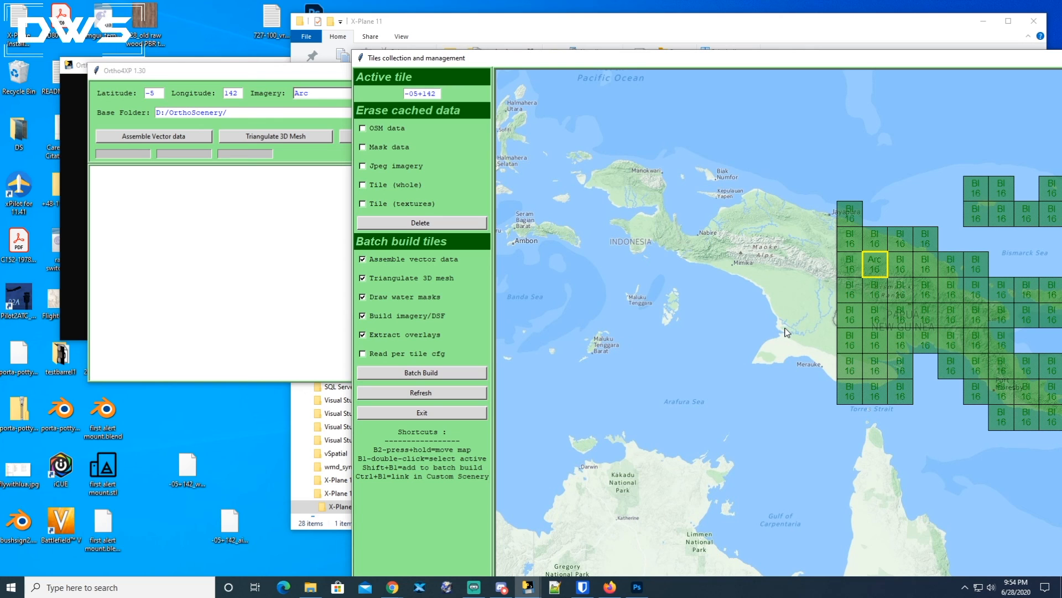
{"action": "left_click", "coordinate": [769, 364], "text": "shift"}
{"action": "left_click", "coordinate": [797, 365], "text": "shift"}
{"action": "left_click", "coordinate": [821, 366], "text": "shift"}
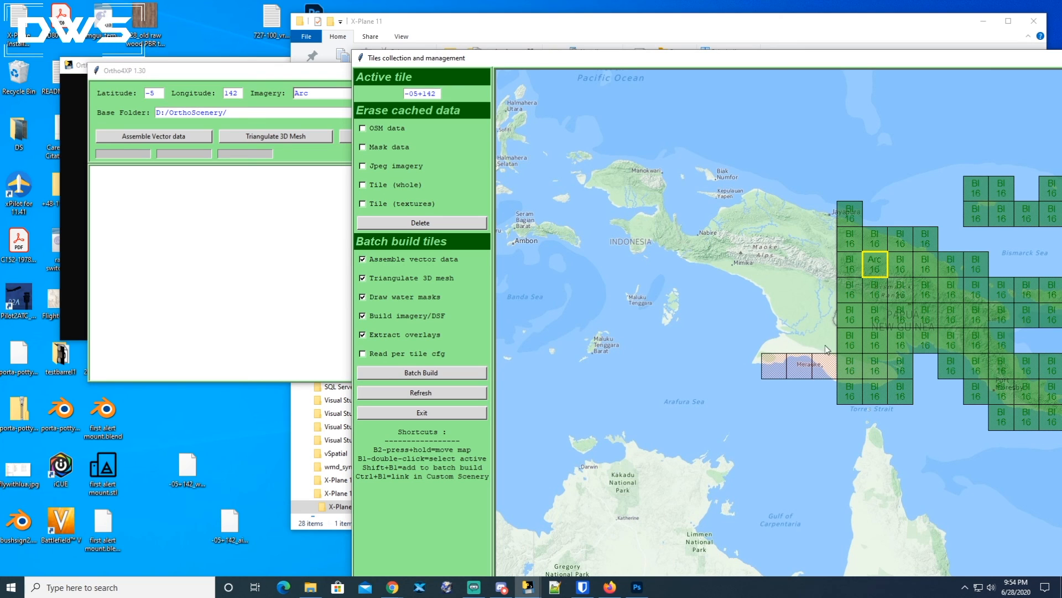
{"action": "left_click", "coordinate": [827, 351], "text": "shift"}
{"action": "left_click", "coordinate": [804, 348], "text": "shift"}
{"action": "left_click", "coordinate": [778, 349], "text": "shift"}
{"action": "left_click", "coordinate": [758, 366], "text": "shift"}
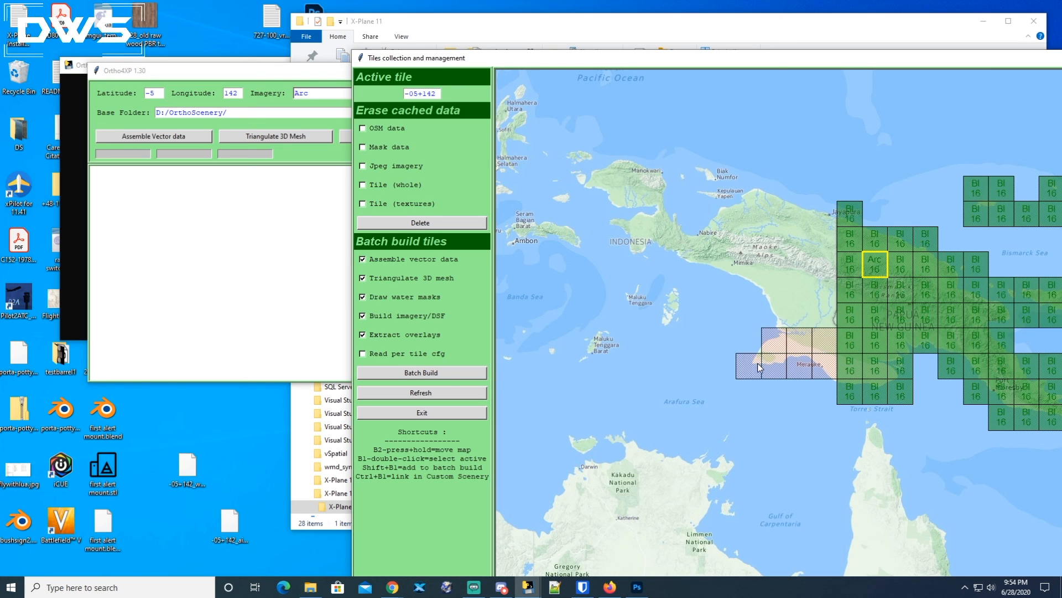
{"action": "left_click", "coordinate": [750, 346], "text": "shift"}
{"action": "left_click", "coordinate": [745, 372], "text": "shift"}
{"action": "left_click", "coordinate": [775, 368], "text": "shift"}
{"action": "left_click", "coordinate": [800, 368], "text": "shift"}
{"action": "left_click", "coordinate": [823, 368], "text": "shift"}
{"action": "left_click", "coordinate": [824, 345], "text": "shift"}
{"action": "left_click", "coordinate": [799, 345], "text": "shift"}
{"action": "left_click", "coordinate": [785, 349], "text": "shift"}
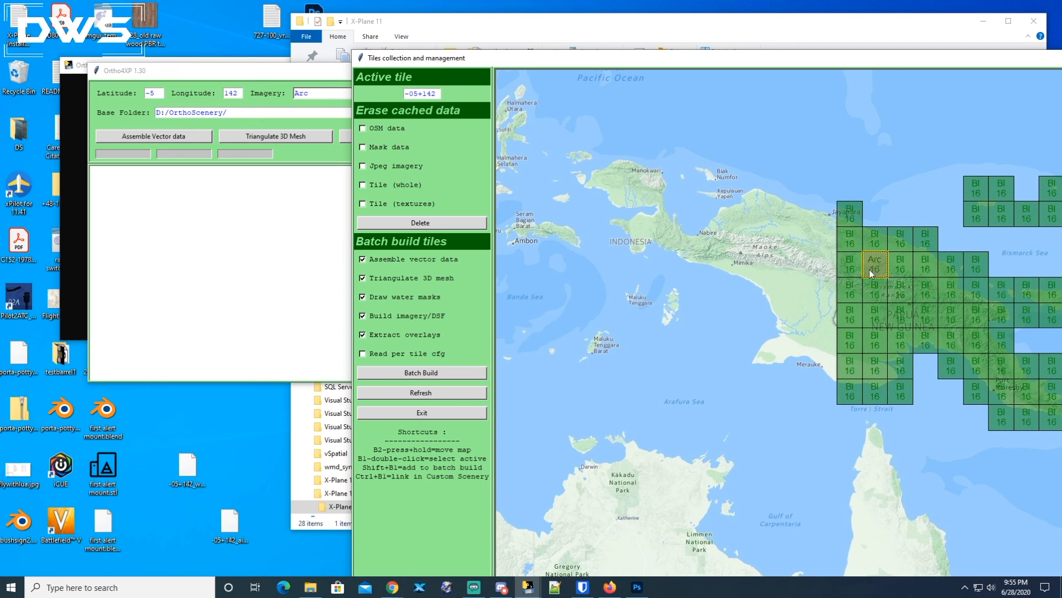
Bring the main window forward, open the configuration window, apply the settings and exit it.
{"action": "left_click_drag", "start_coordinate": [769, 67], "coordinate": [766, 114]}
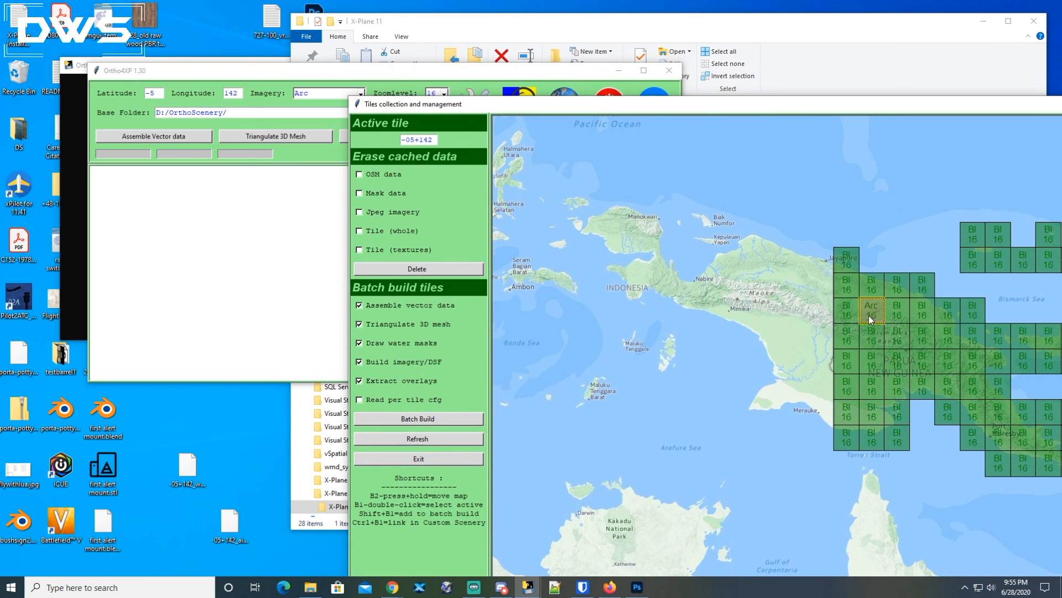
{"action": "left_click_drag", "start_coordinate": [323, 71], "coordinate": [317, 46]}
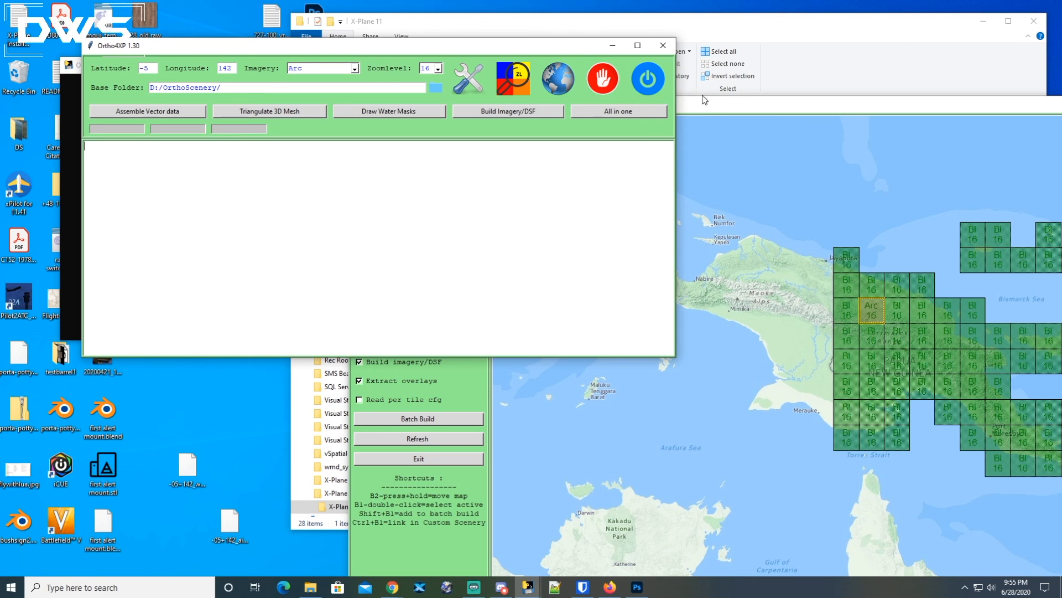
{"action": "left_click", "coordinate": [712, 105]}
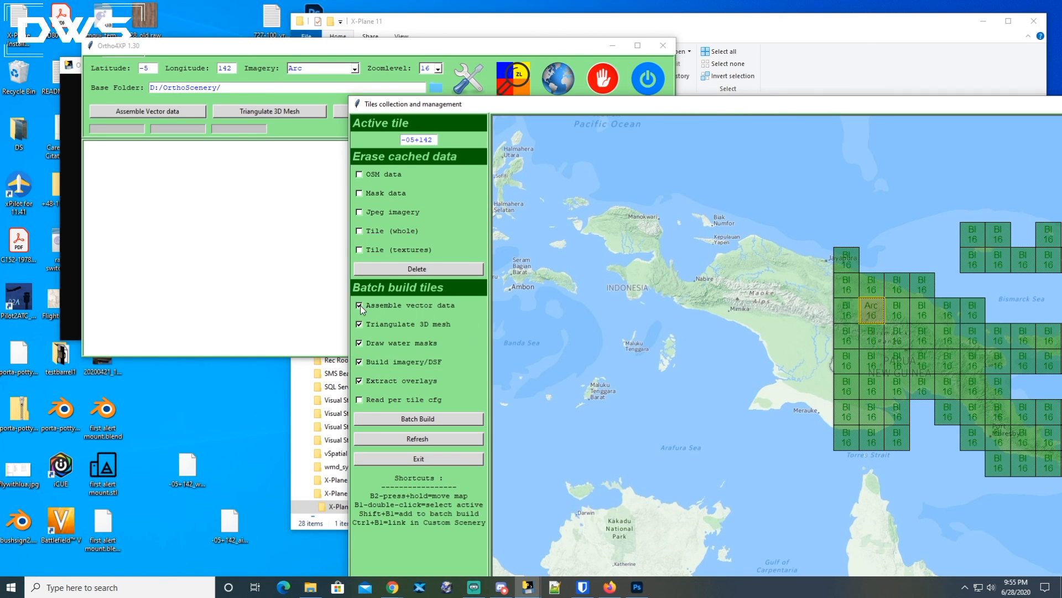
{"action": "left_click", "coordinate": [390, 60]}
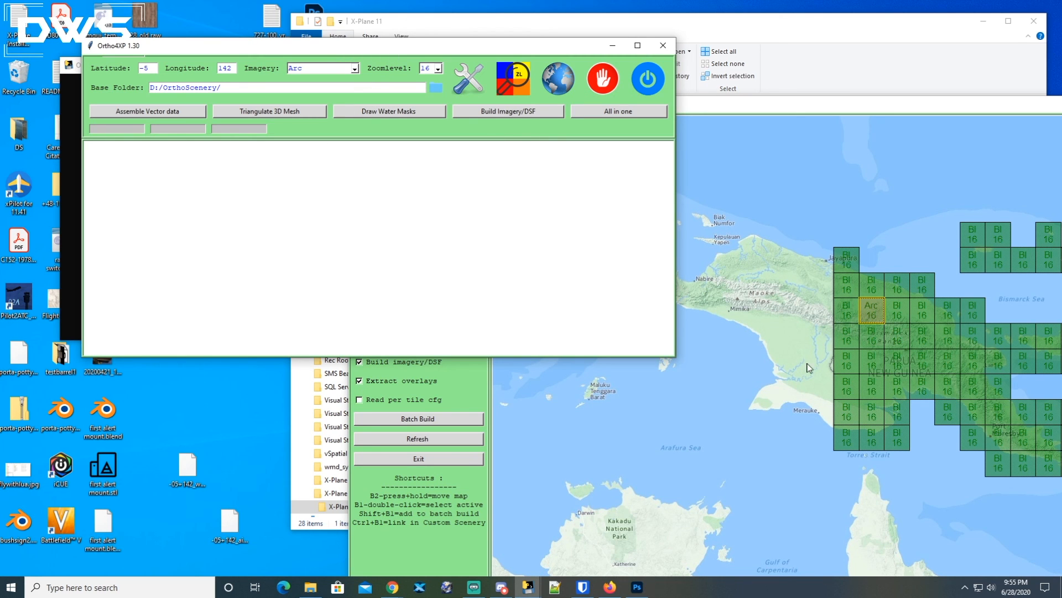
{"action": "left_click", "coordinate": [470, 78]}
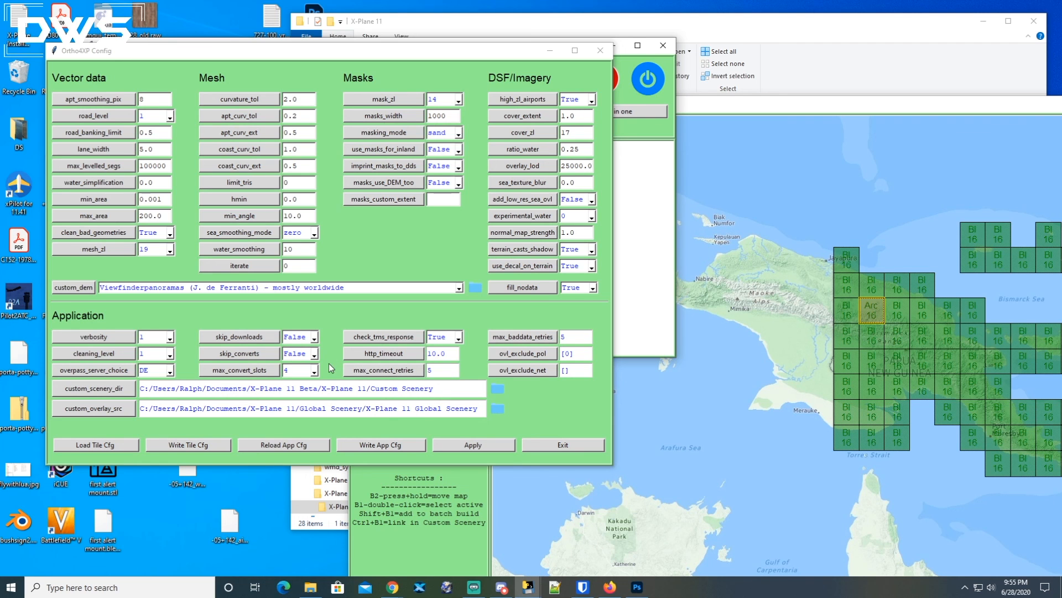
{"action": "left_click", "coordinate": [473, 445]}
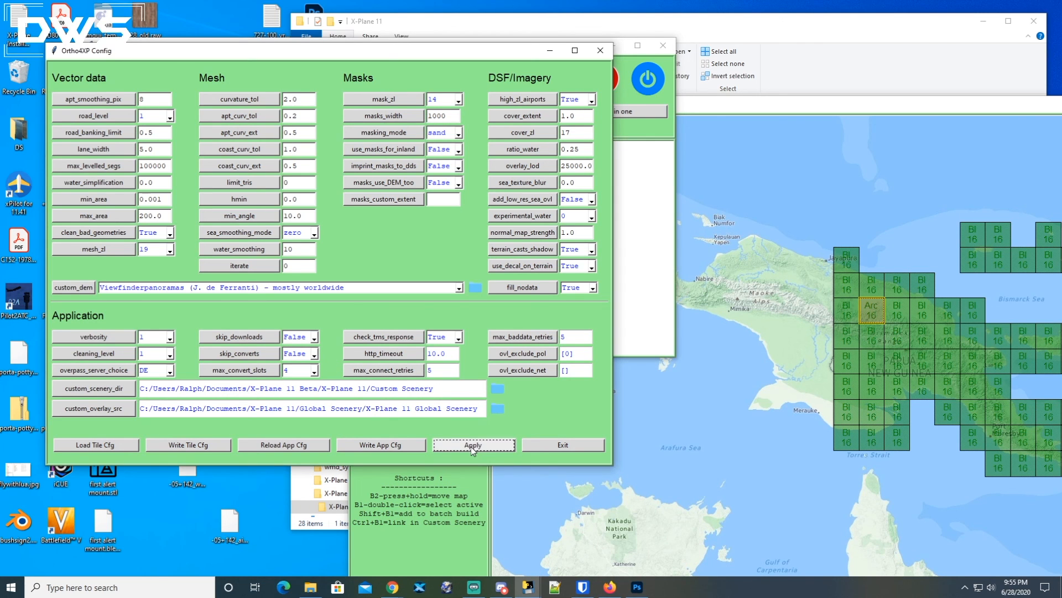
{"action": "left_click", "coordinate": [556, 446]}
Start the batch build for the active tile -05+142.
{"action": "left_click_drag", "start_coordinate": [762, 108], "coordinate": [707, 71]}
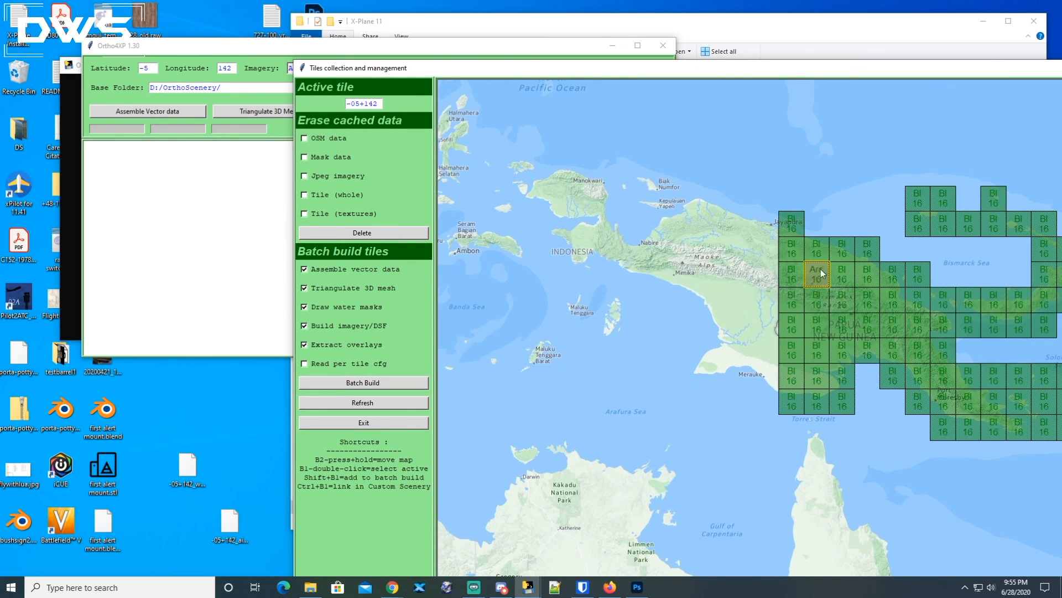
{"action": "left_click", "coordinate": [371, 384]}
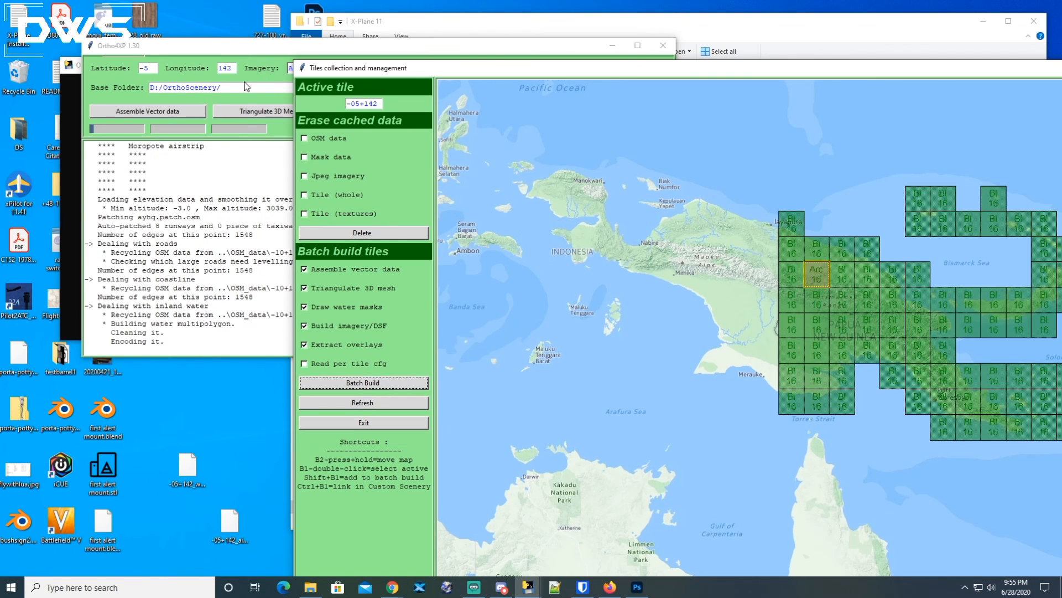
Browse in File Explorer to D:\Ortho4XP\OSM_data\-10+140\-05+142.
{"action": "left_click", "coordinate": [312, 49]}
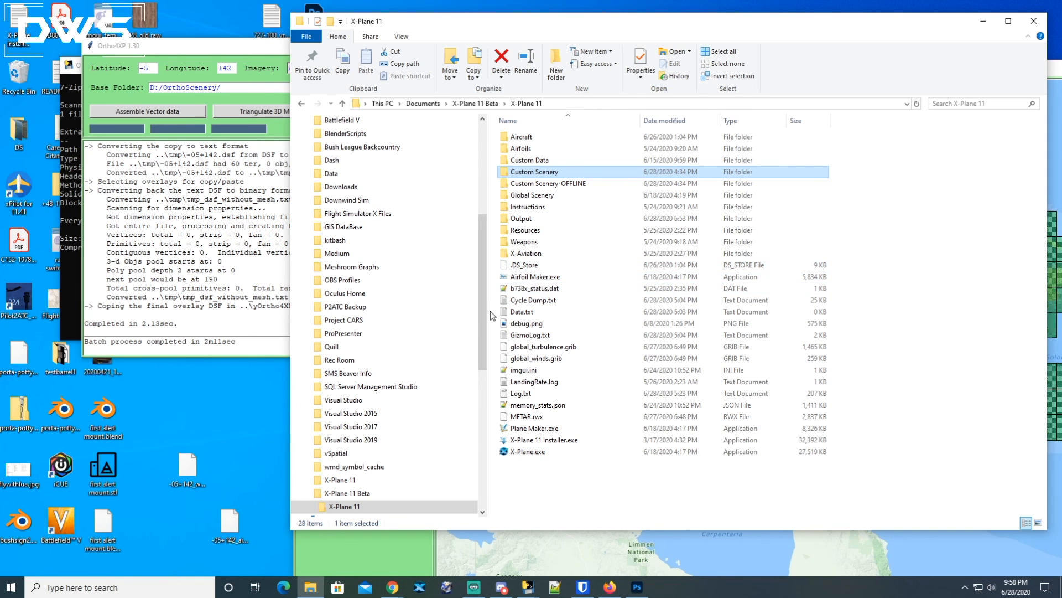
{"action": "left_click_drag", "start_coordinate": [482, 323], "coordinate": [474, 447]}
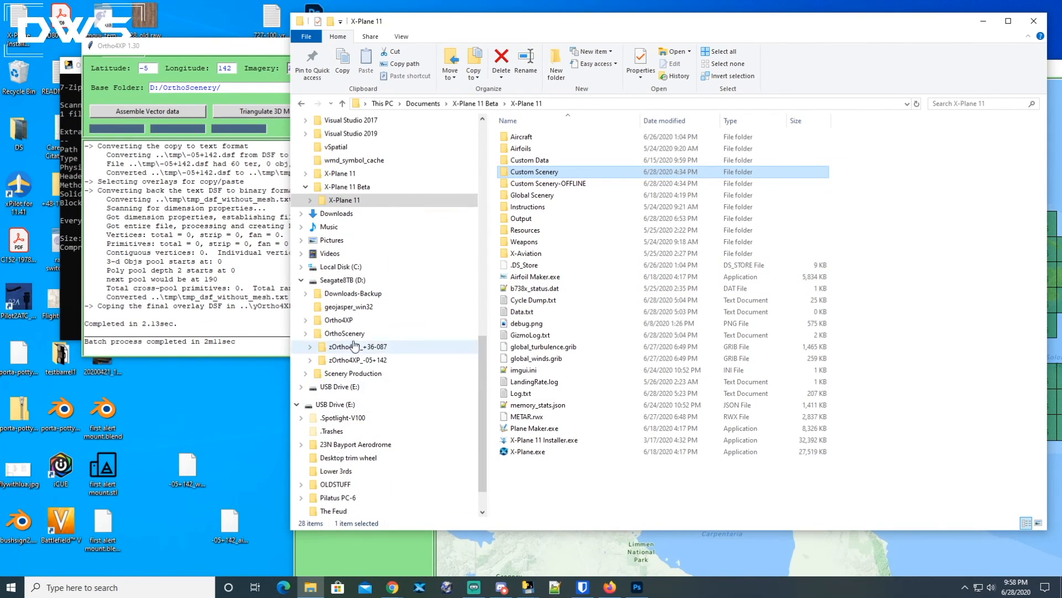
{"action": "left_click", "coordinate": [345, 281]}
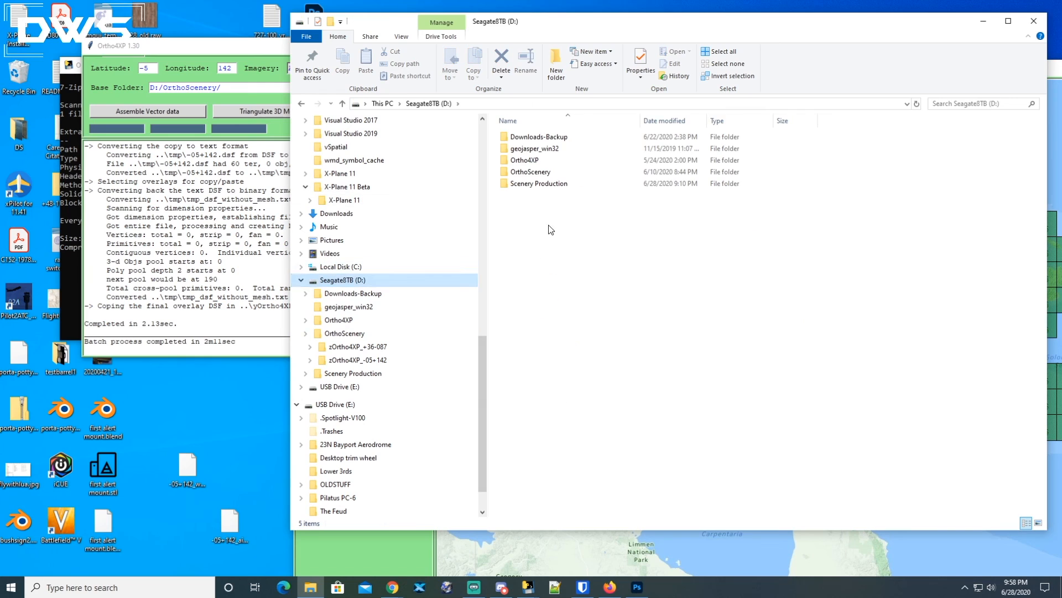
{"action": "double_click", "coordinate": [523, 162]}
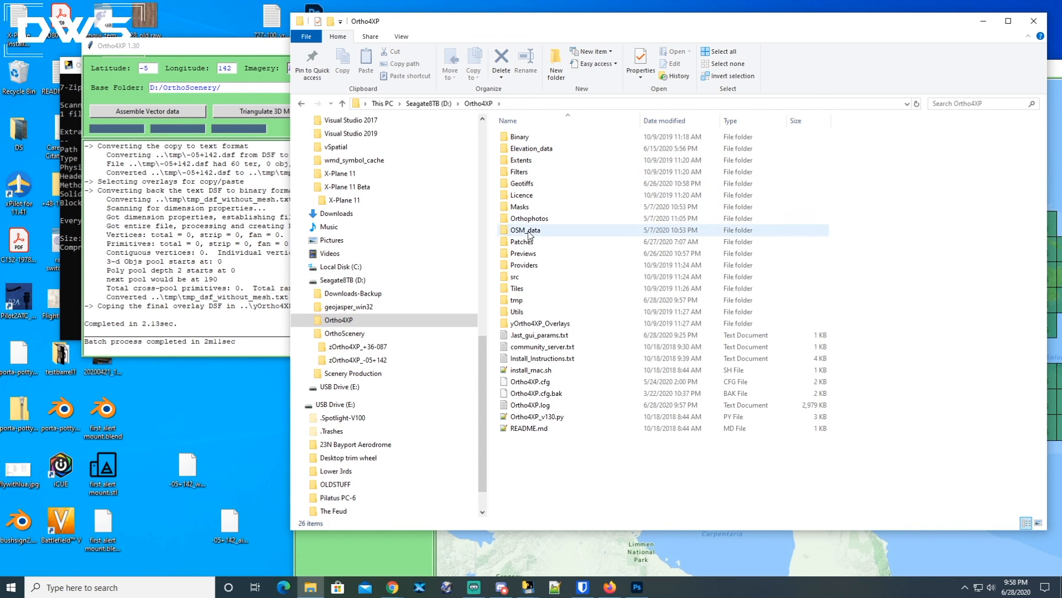
{"action": "mouse_move", "coordinate": [523, 235]}
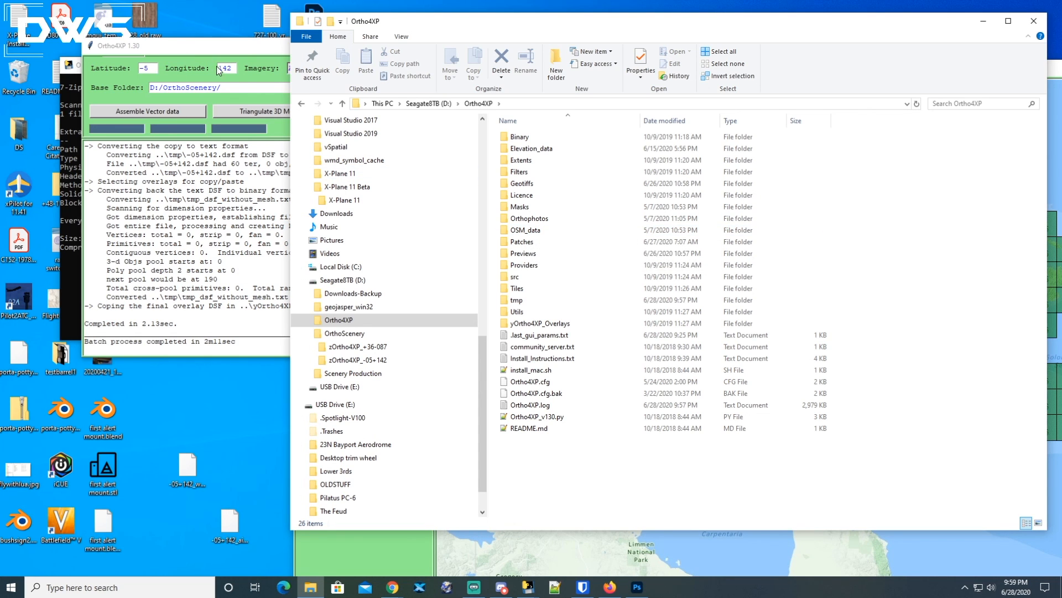
{"action": "double_click", "coordinate": [522, 230]}
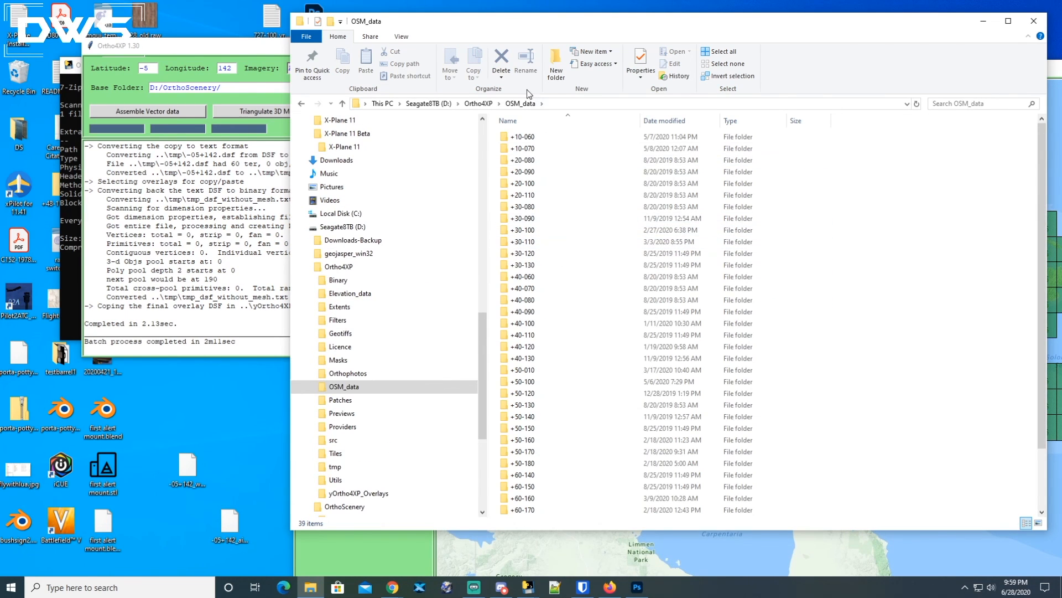
{"action": "scroll", "coordinate": [546, 290], "scroll_direction": "down", "scroll_amount": 2}
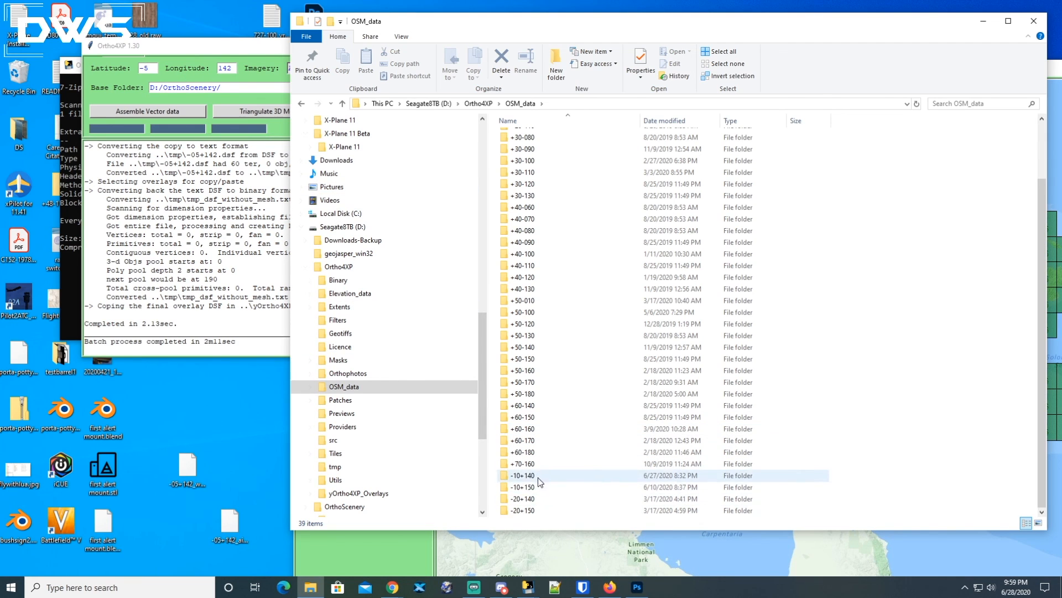
{"action": "double_click", "coordinate": [523, 476]}
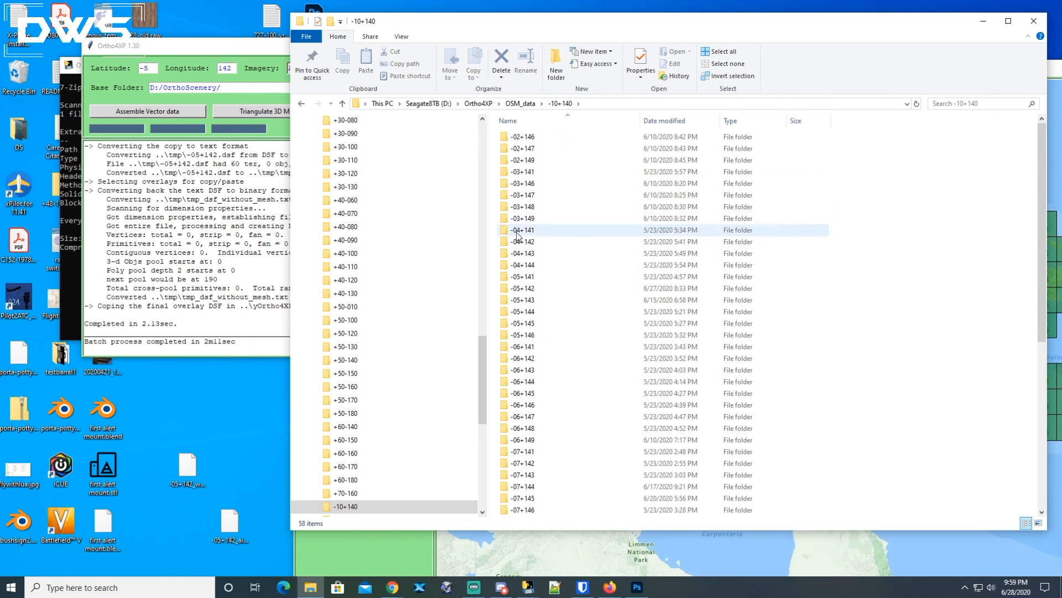
{"action": "double_click", "coordinate": [517, 288]}
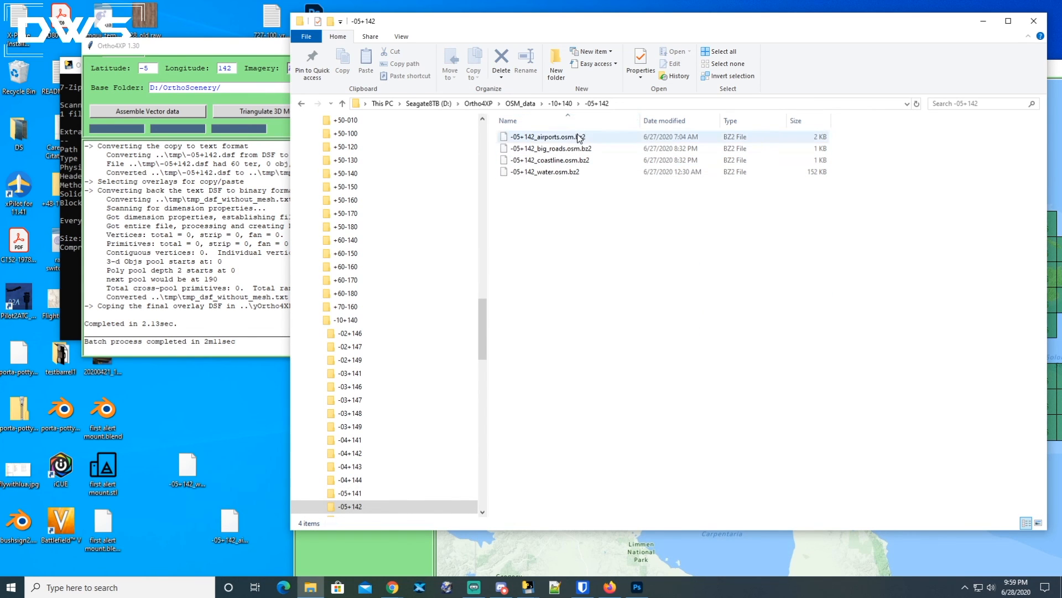
Open the PNG AYHQ Hauna Ortho4XP.zip archive from the desktop and its inner folder.
{"action": "left_click", "coordinate": [546, 139]}
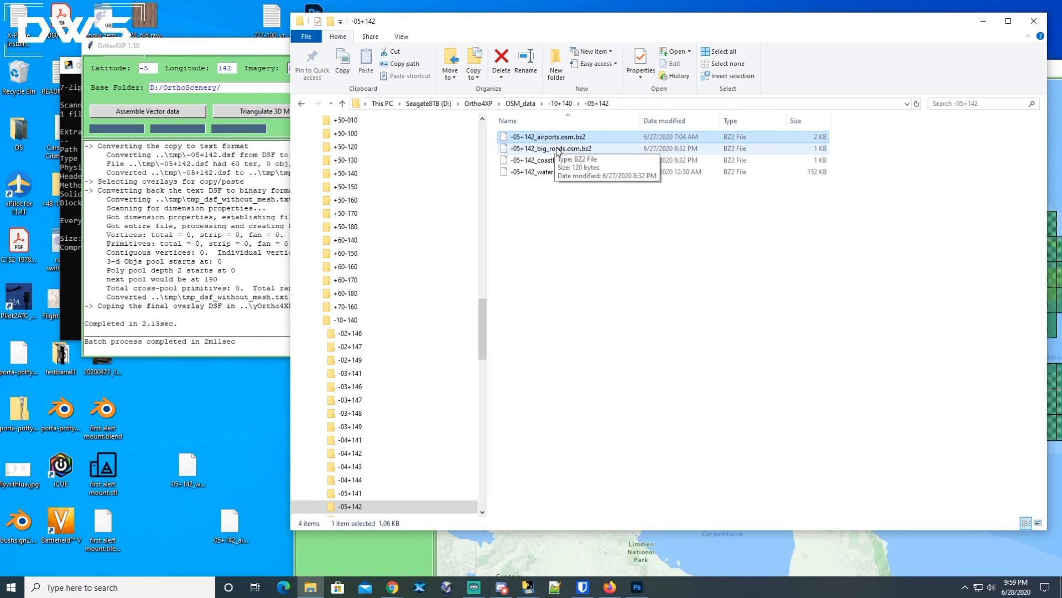
{"action": "left_click", "coordinate": [557, 148]}
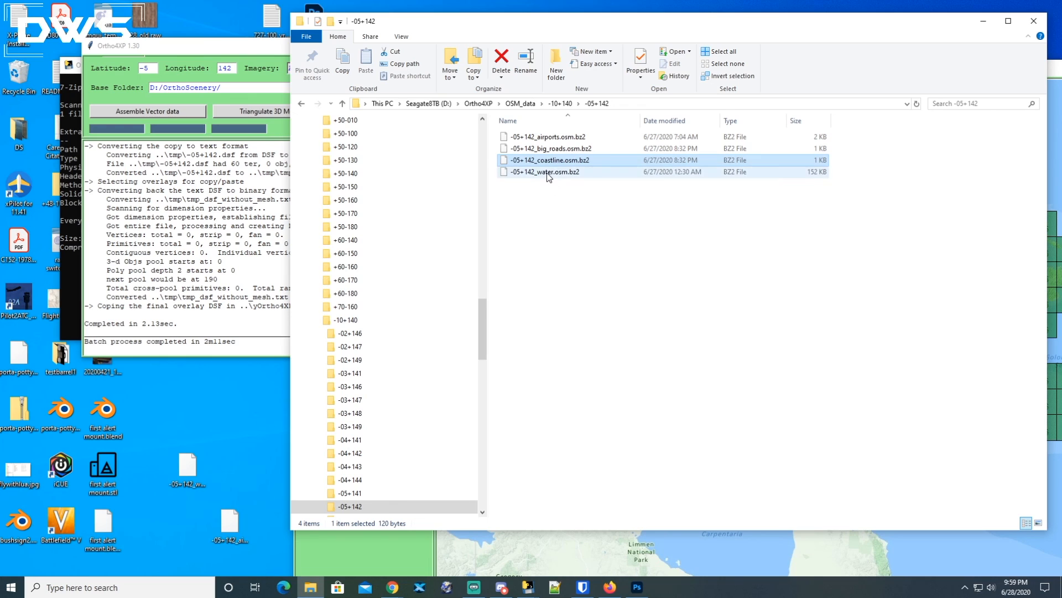
{"action": "left_click", "coordinate": [548, 172]}
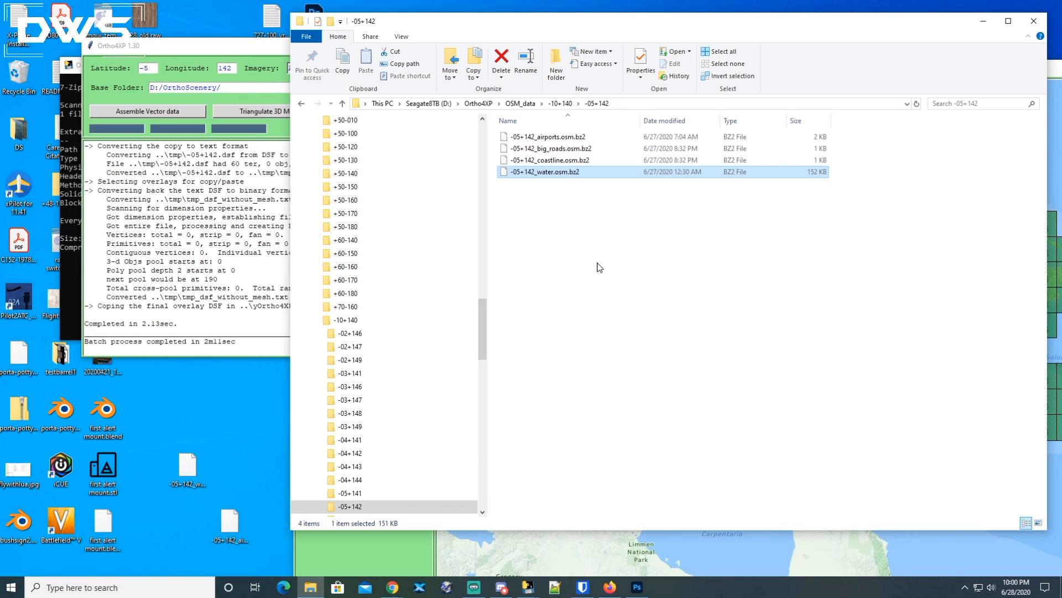
{"action": "left_click", "coordinate": [232, 413]}
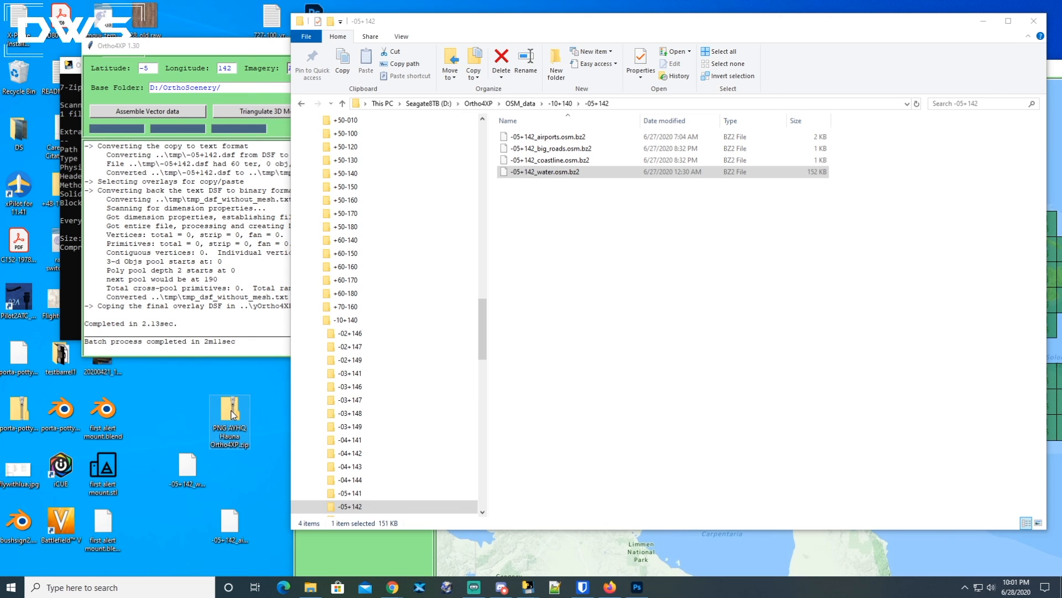
{"action": "left_click_drag", "start_coordinate": [517, 16], "coordinate": [375, 156]}
{"action": "double_click", "coordinate": [293, 269]}
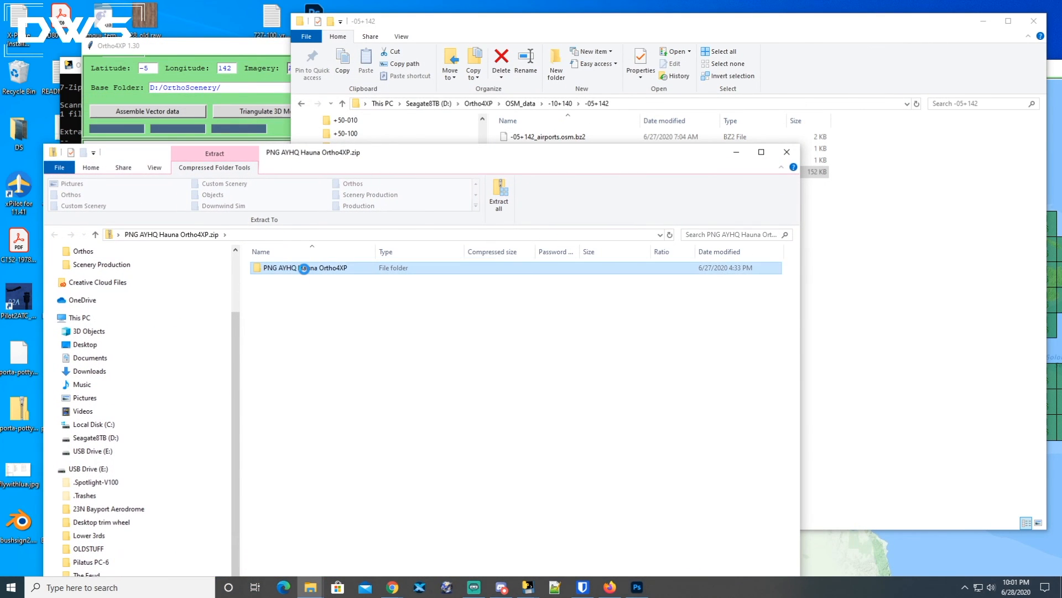
{"action": "left_click_drag", "start_coordinate": [421, 156], "coordinate": [435, 228]}
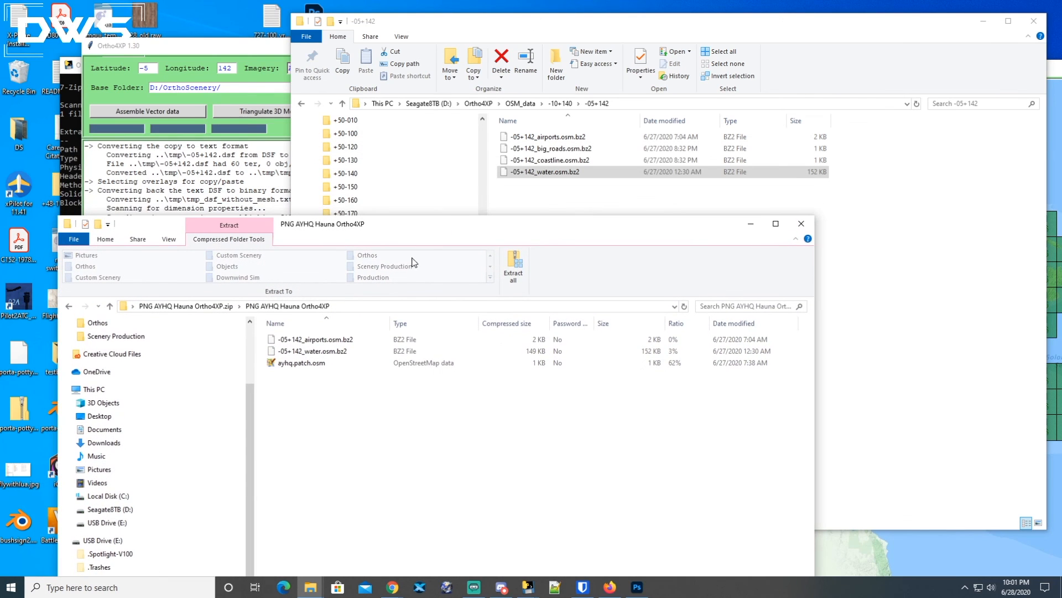
Copy the -05+142 airports and water .osm.bz2 files from the archive into the -05+142 OSM_data folder, replacing the existing files.
{"action": "left_click", "coordinate": [324, 341]}
{"action": "left_click", "coordinate": [327, 354], "text": "shift"}
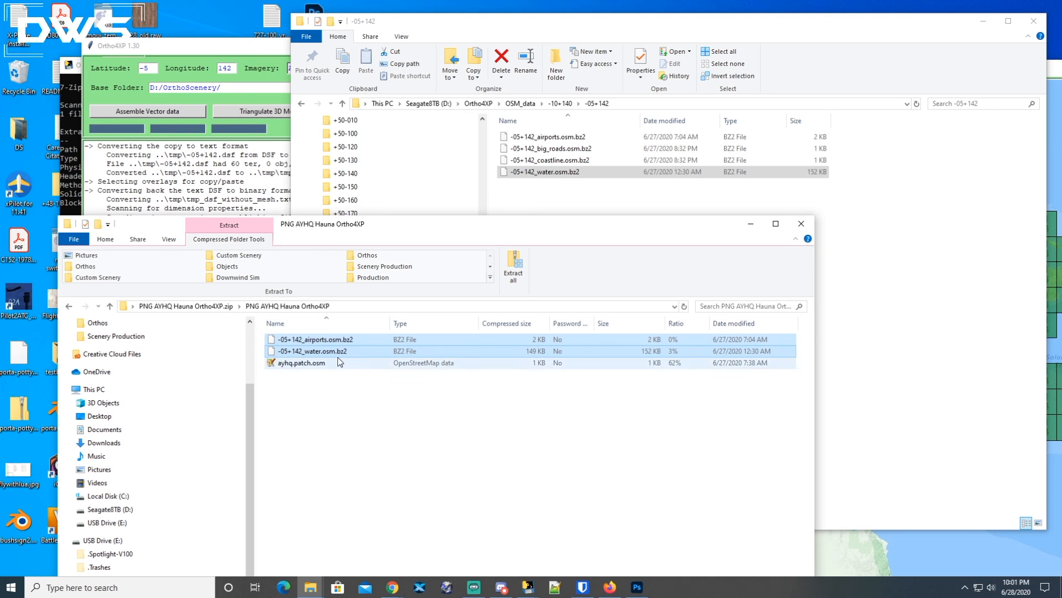
{"action": "left_click_drag", "start_coordinate": [327, 339], "coordinate": [571, 196]}
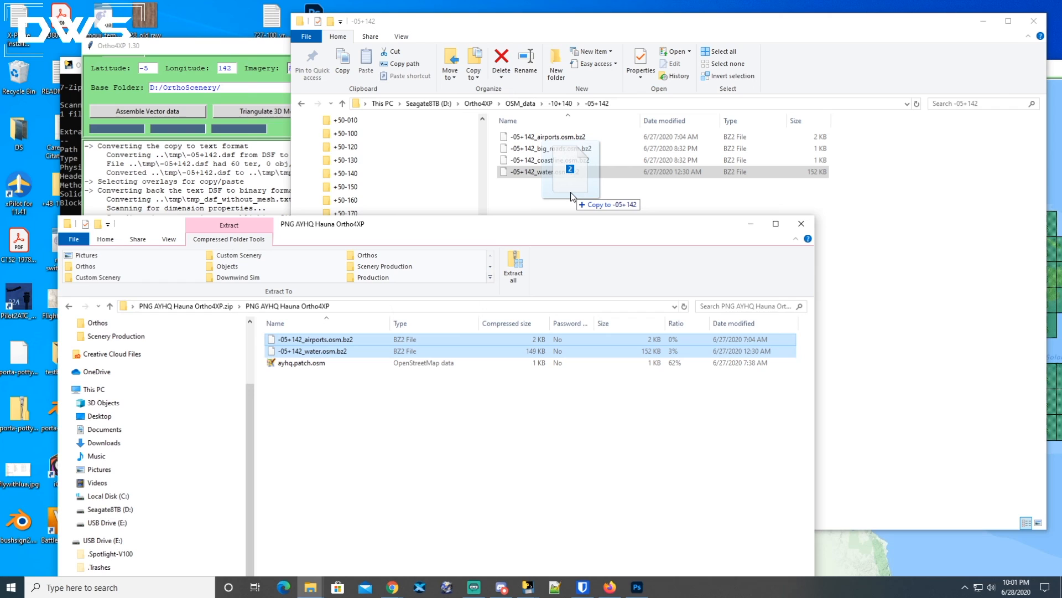
{"action": "left_click_drag", "start_coordinate": [572, 196], "coordinate": [580, 196]}
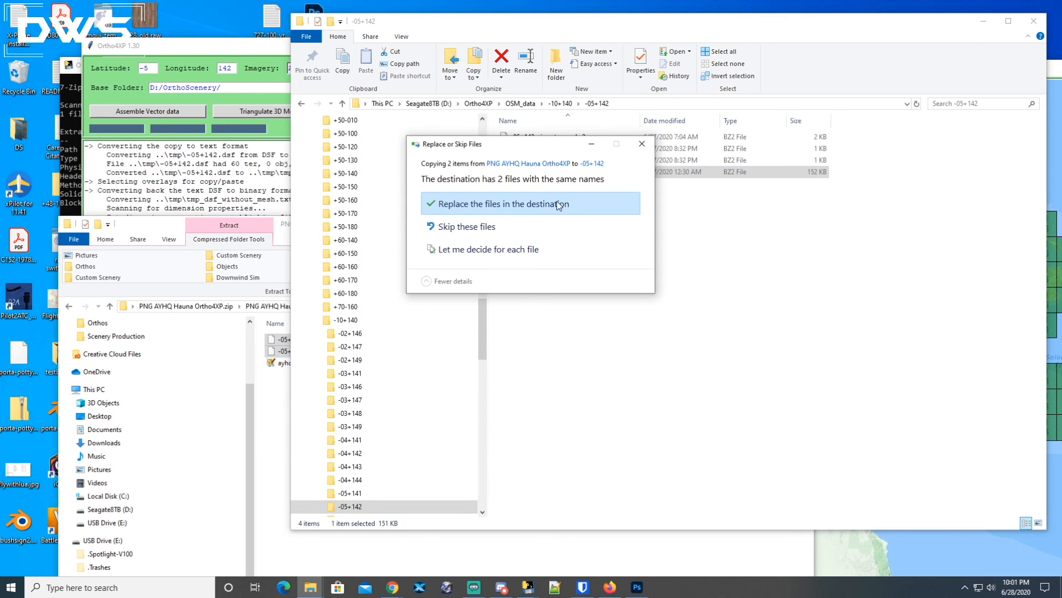
{"action": "left_click", "coordinate": [466, 204]}
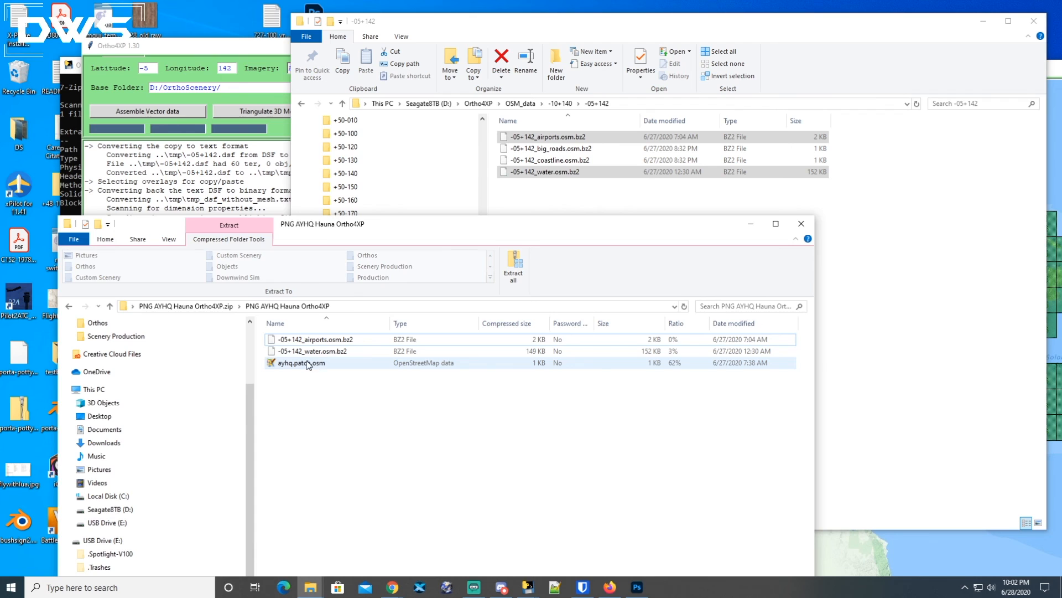
Browse in File Explorer to the D:\Ortho4XP\Patches folder, keeping the AYHQ archive window alongside.
{"action": "left_click", "coordinate": [308, 364]}
{"action": "left_click_drag", "start_coordinate": [489, 230], "coordinate": [466, 265]}
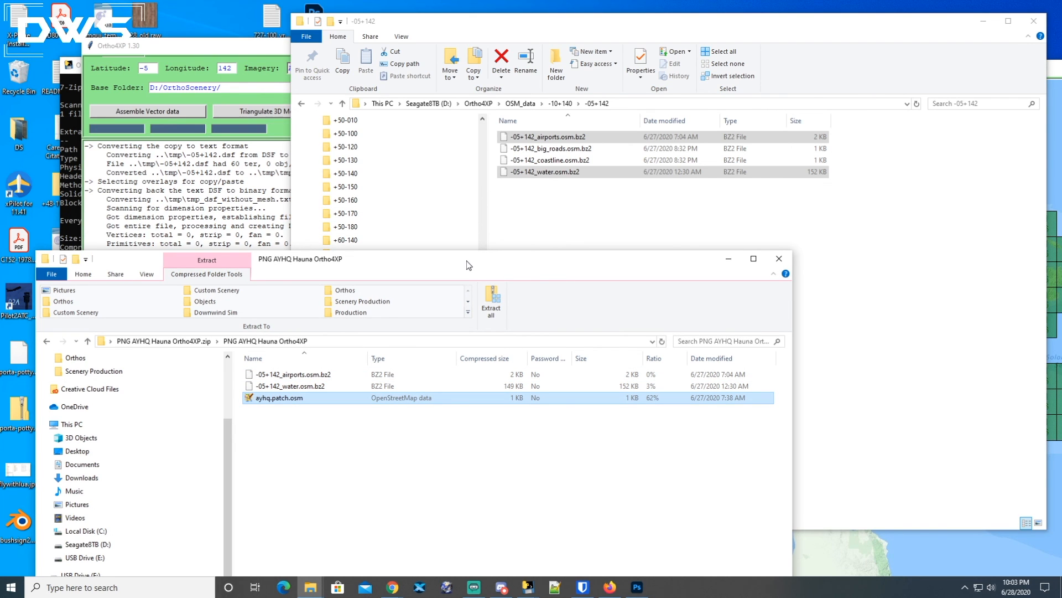
{"action": "left_click_drag", "start_coordinate": [485, 260], "coordinate": [480, 297]}
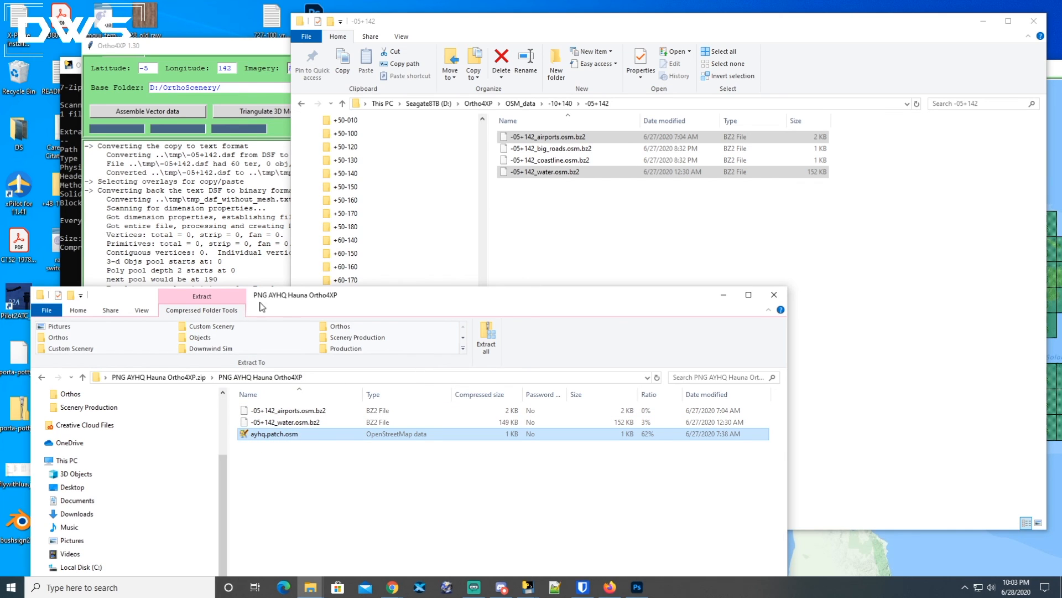
{"action": "left_click_drag", "start_coordinate": [435, 301], "coordinate": [441, 317]}
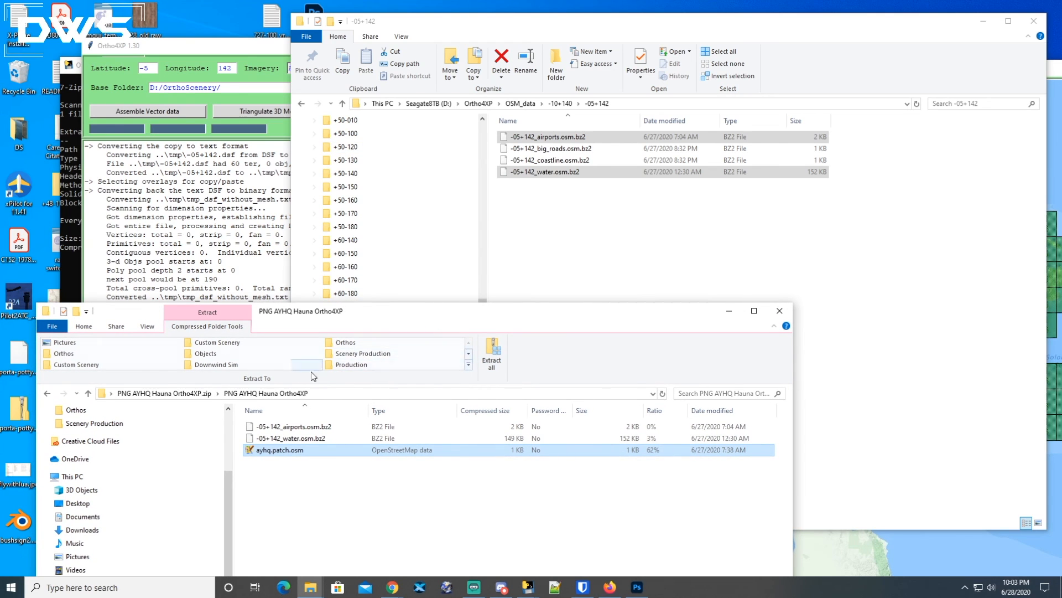
{"action": "left_click", "coordinate": [592, 33]}
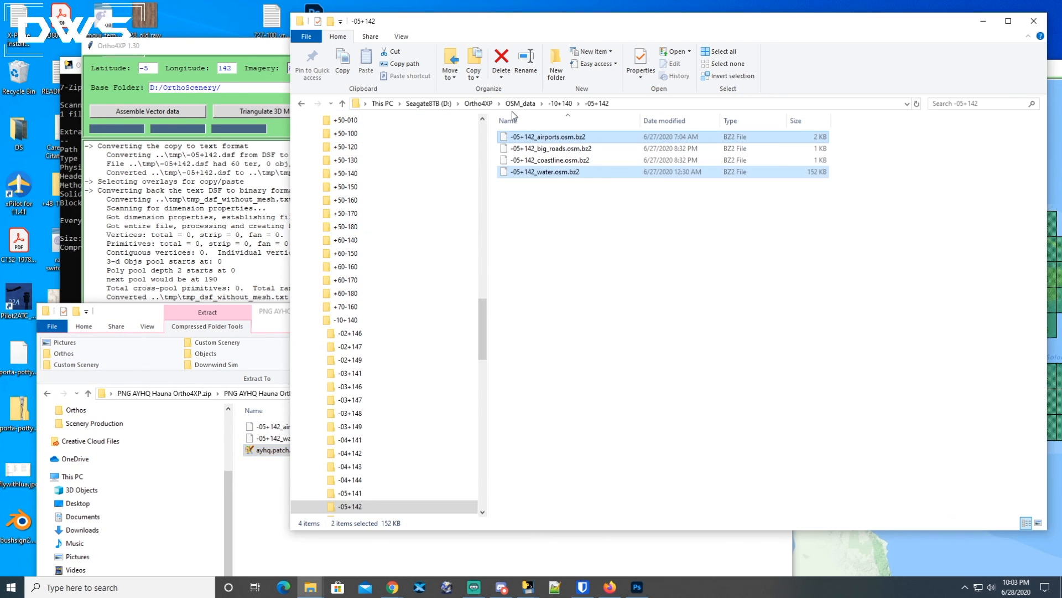
{"action": "left_click", "coordinate": [430, 103]}
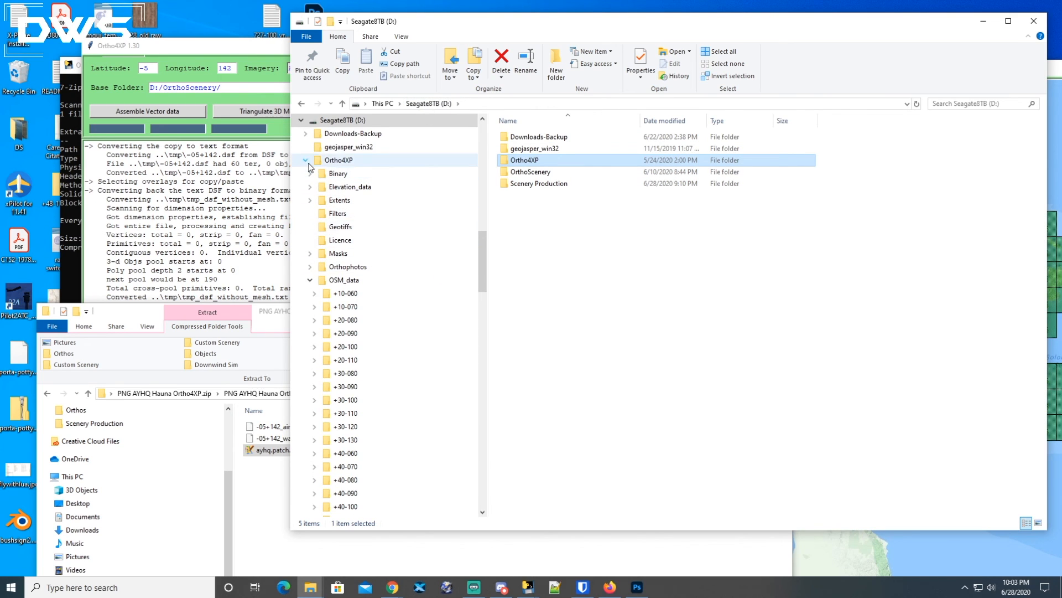
{"action": "left_click", "coordinate": [355, 241]}
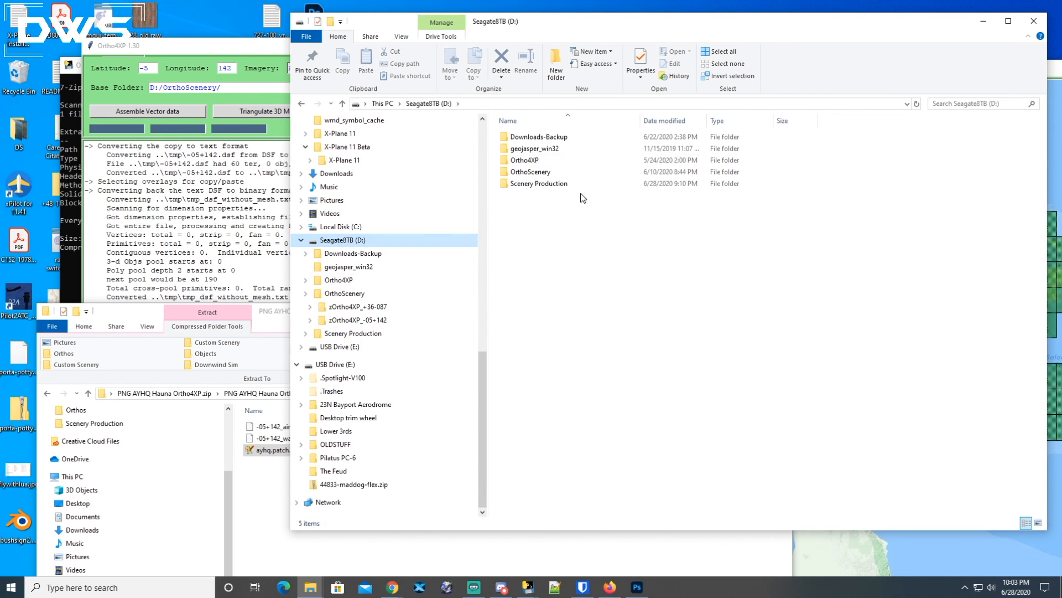
{"action": "double_click", "coordinate": [522, 162]}
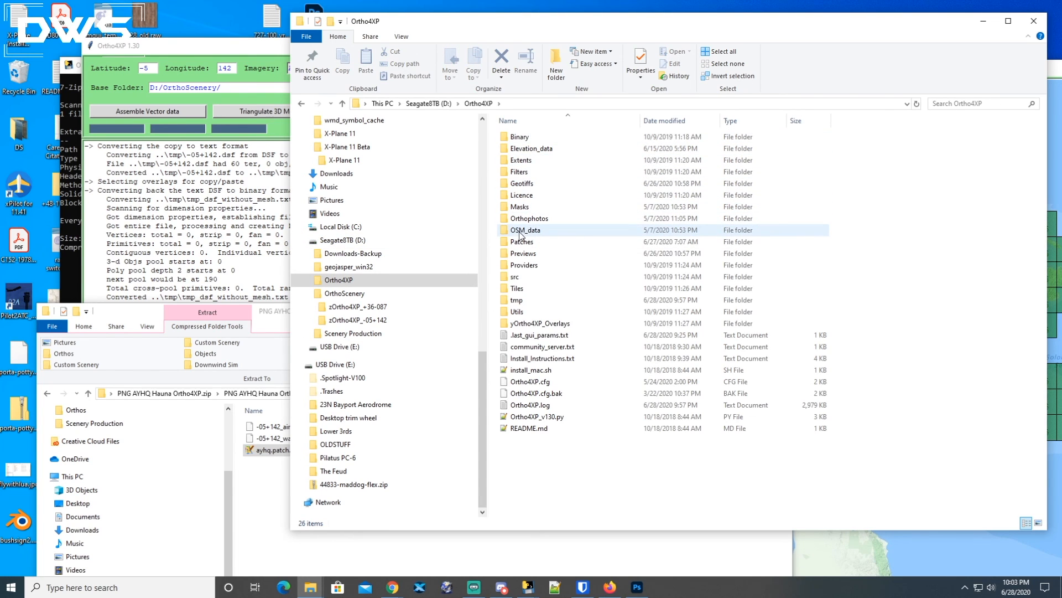
{"action": "mouse_move", "coordinate": [532, 234]}
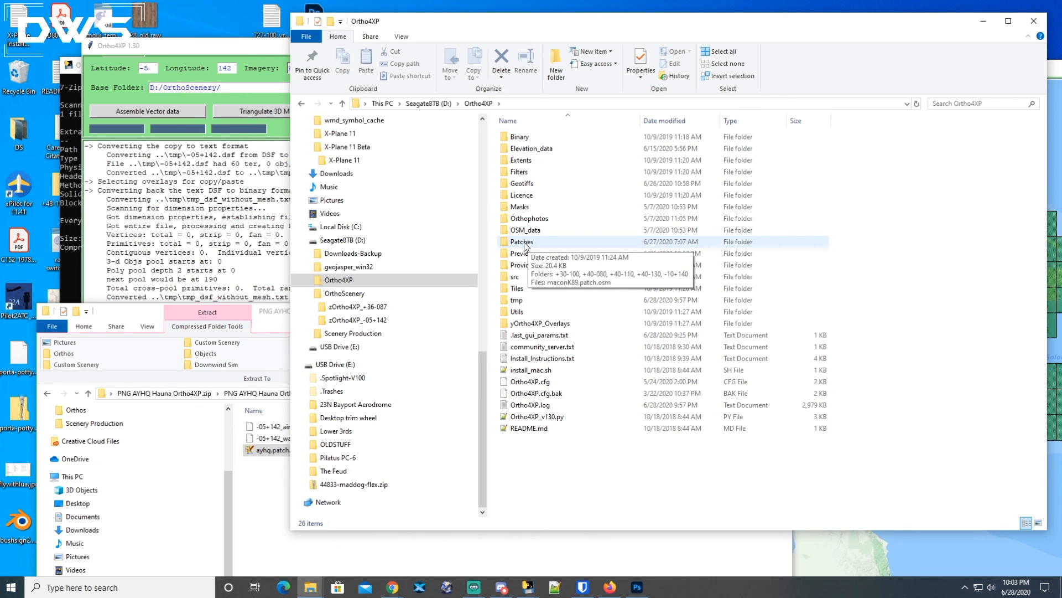
{"action": "left_click", "coordinate": [263, 331]}
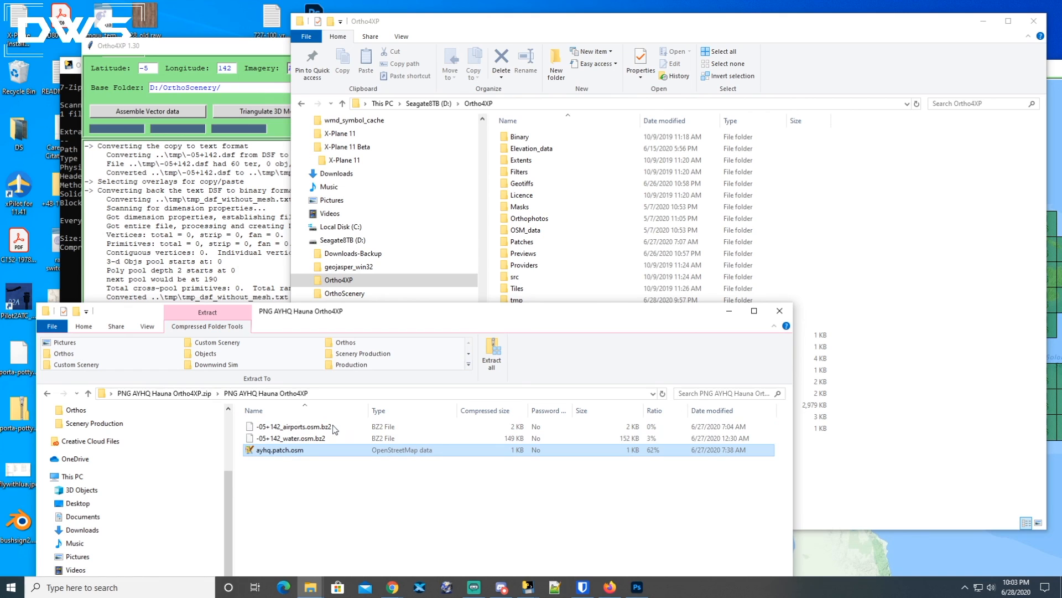
{"action": "left_click", "coordinate": [557, 216]}
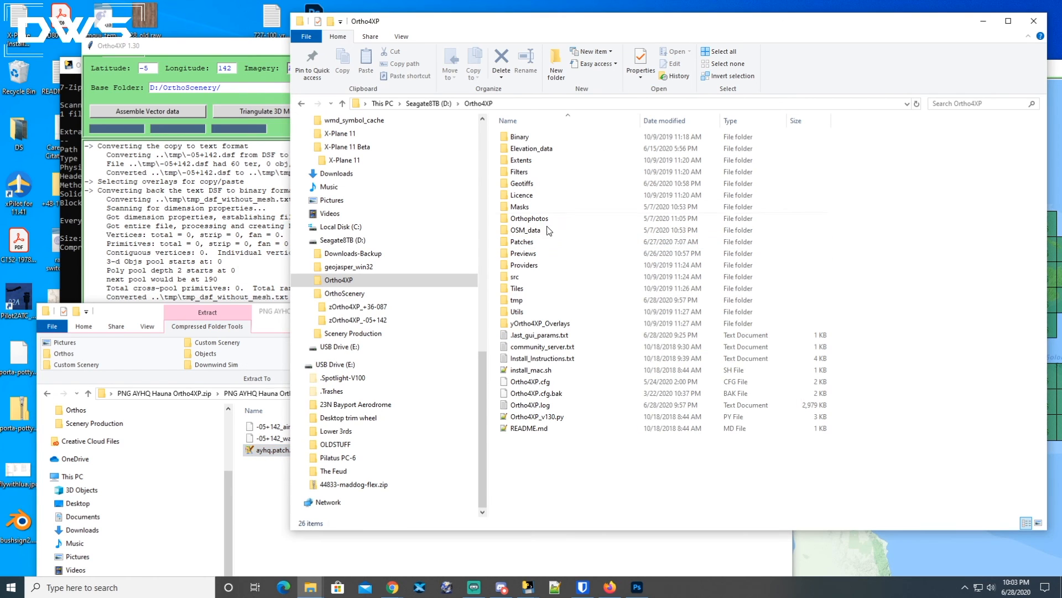
{"action": "mouse_move", "coordinate": [520, 243]}
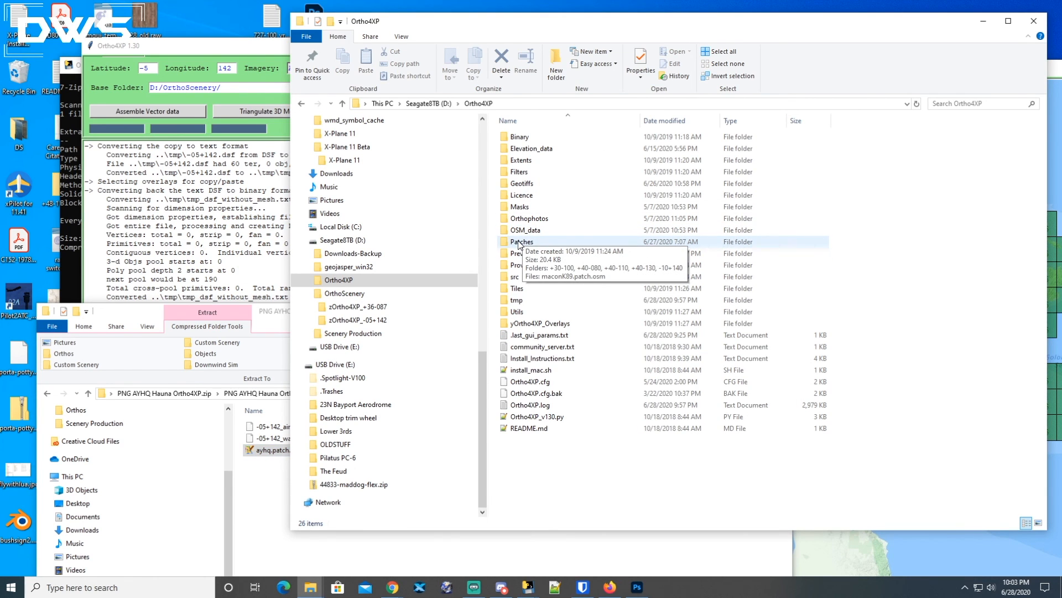
{"action": "double_click", "coordinate": [521, 243]}
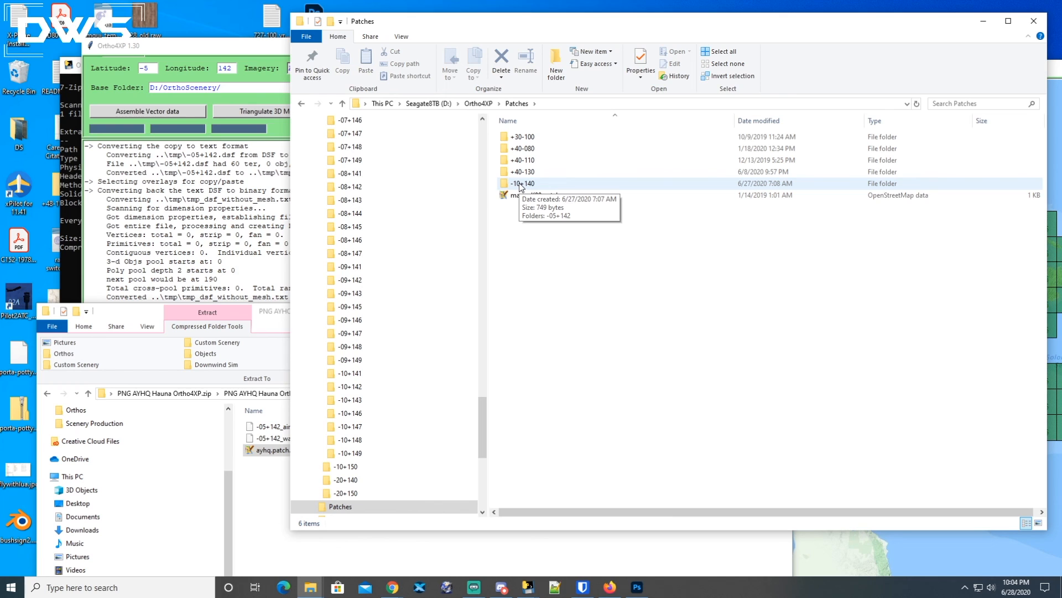
{"action": "left_click", "coordinate": [153, 68]}
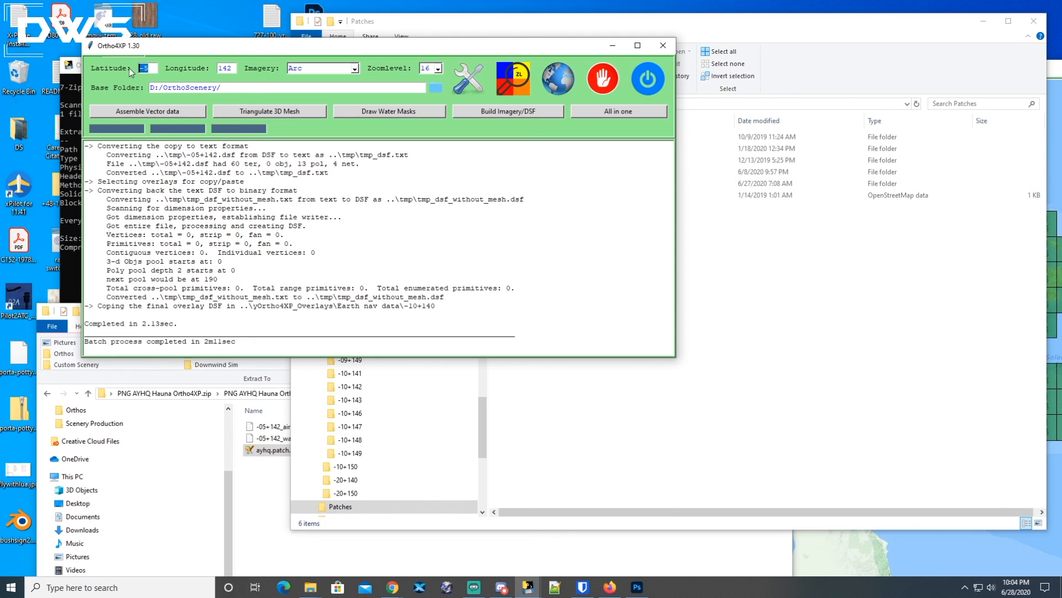
{"action": "double_click", "coordinate": [226, 68]}
{"action": "left_click", "coordinate": [720, 317]}
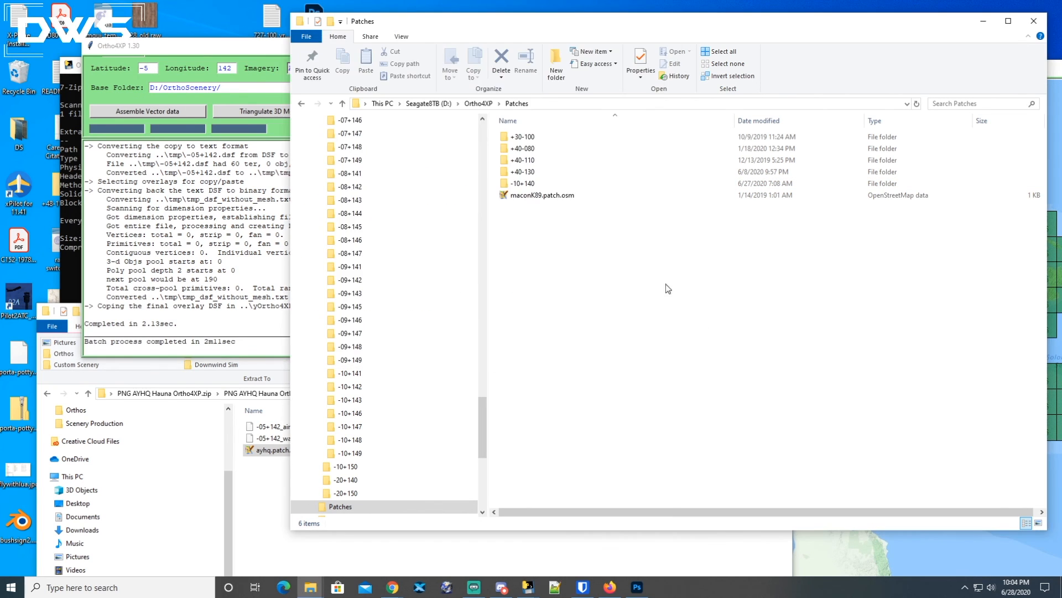
Copy ayhq.patch.osm from the archive into the Patches\-10+140\-05+142 folder.
{"action": "left_click", "coordinate": [524, 185]}
{"action": "double_click", "coordinate": [524, 184]}
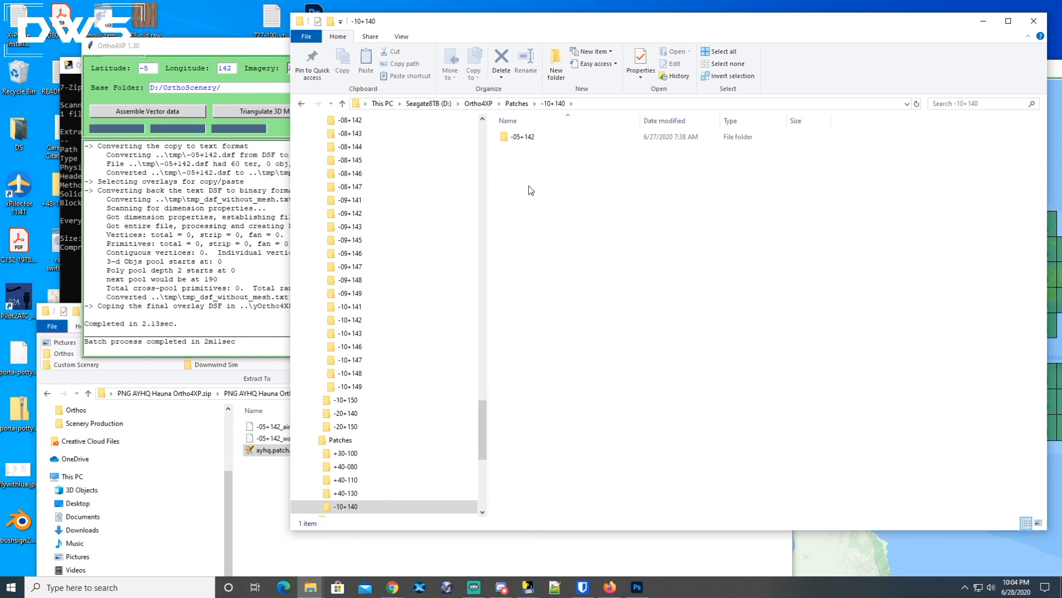
{"action": "double_click", "coordinate": [530, 138]}
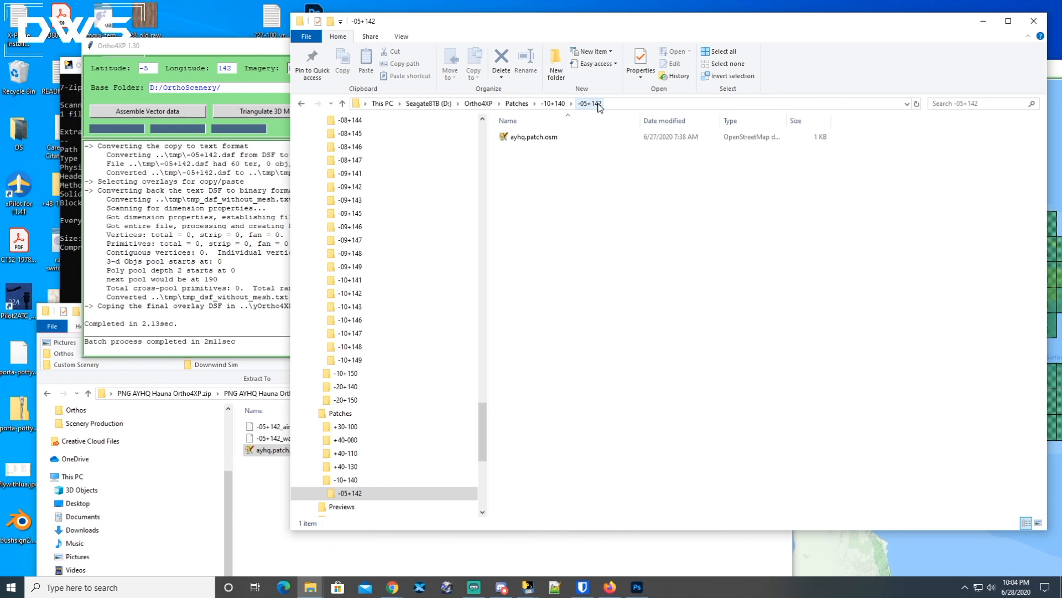
{"action": "left_click", "coordinate": [263, 475]}
{"action": "left_click", "coordinate": [259, 452]}
{"action": "left_click_drag", "start_coordinate": [259, 453], "coordinate": [530, 214]}
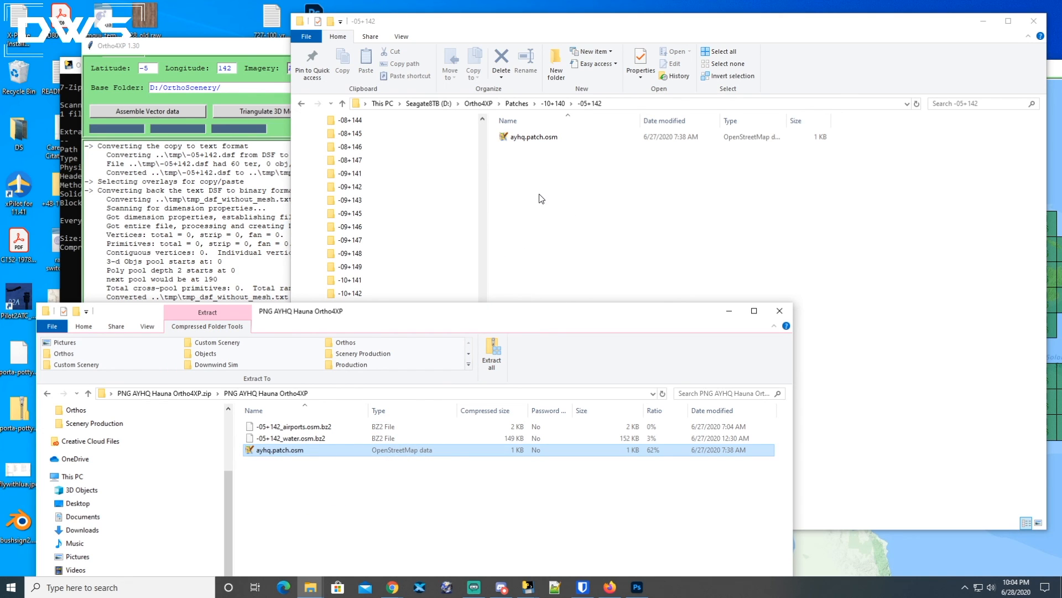
Review the contents of the Patches -05+142 folder and the OSM_data -10+140\-05+142 folder.
{"action": "left_click", "coordinate": [513, 105]}
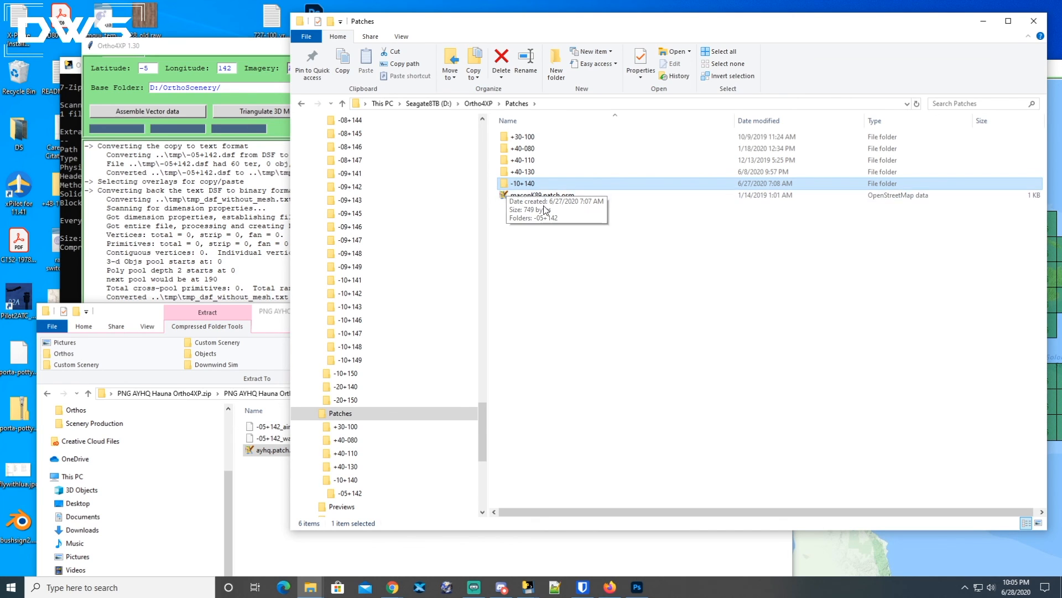
{"action": "double_click", "coordinate": [505, 185]}
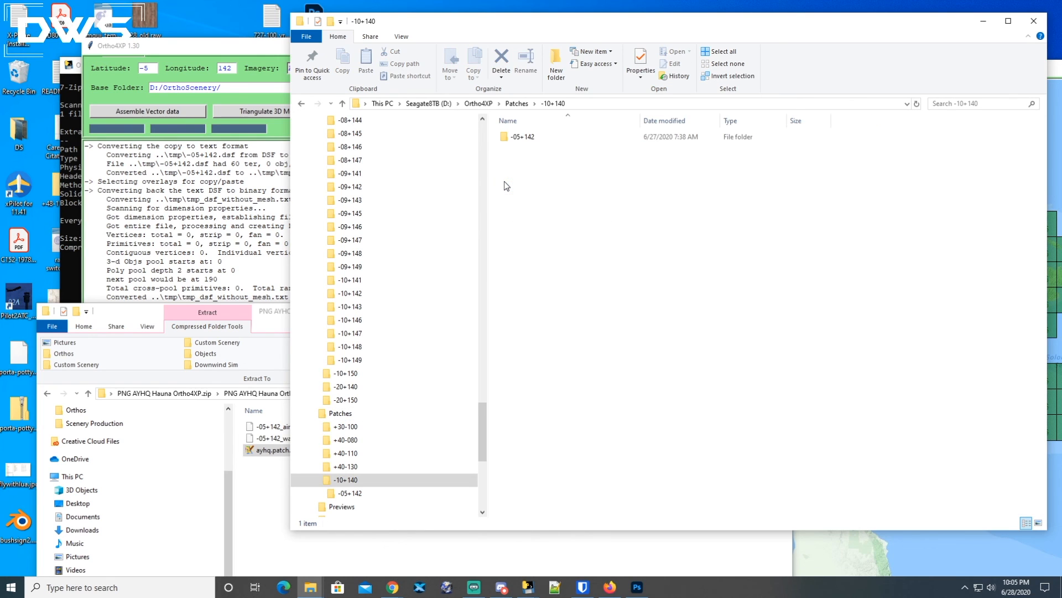
{"action": "double_click", "coordinate": [511, 137]}
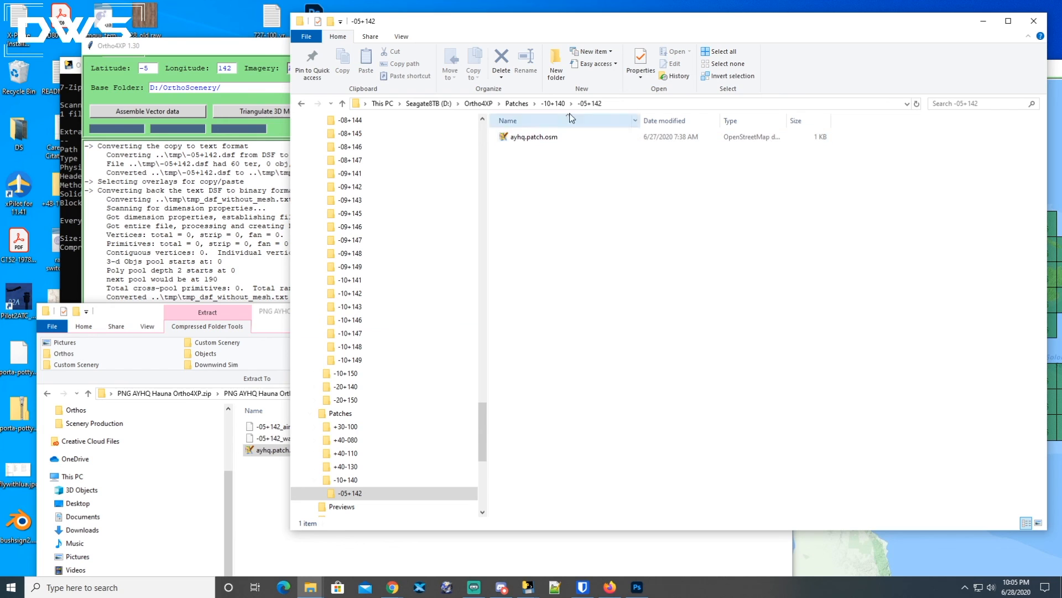
{"action": "left_click", "coordinate": [488, 106]}
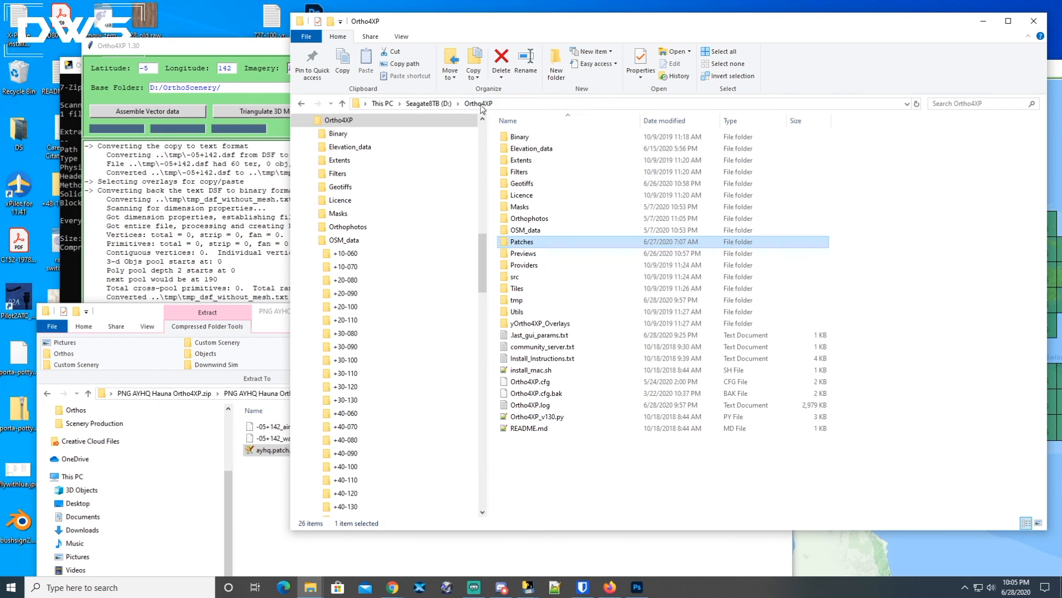
{"action": "double_click", "coordinate": [528, 230]}
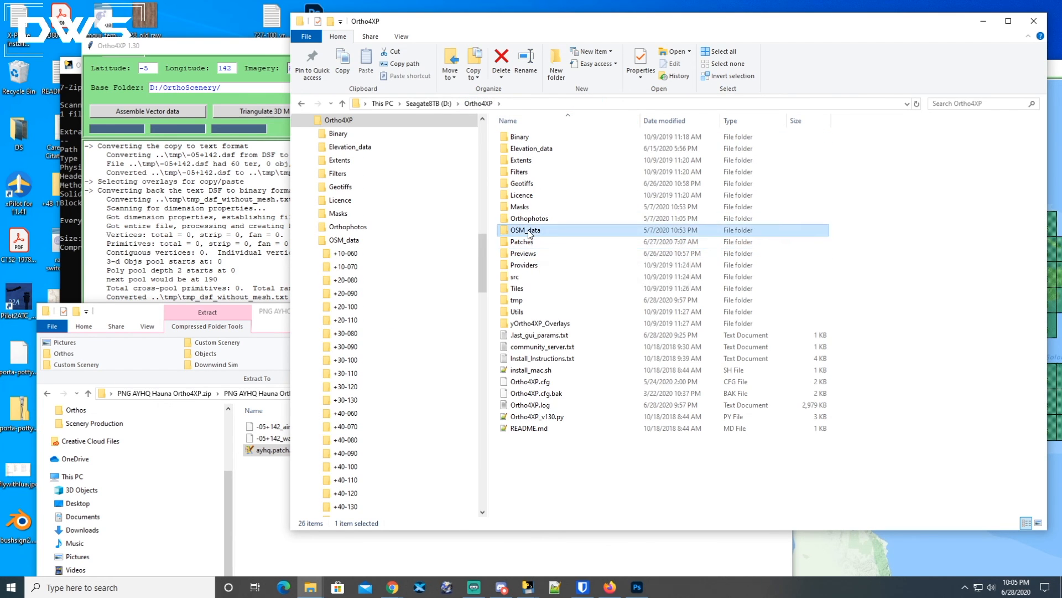
{"action": "scroll", "coordinate": [539, 355], "scroll_direction": "down", "scroll_amount": 2}
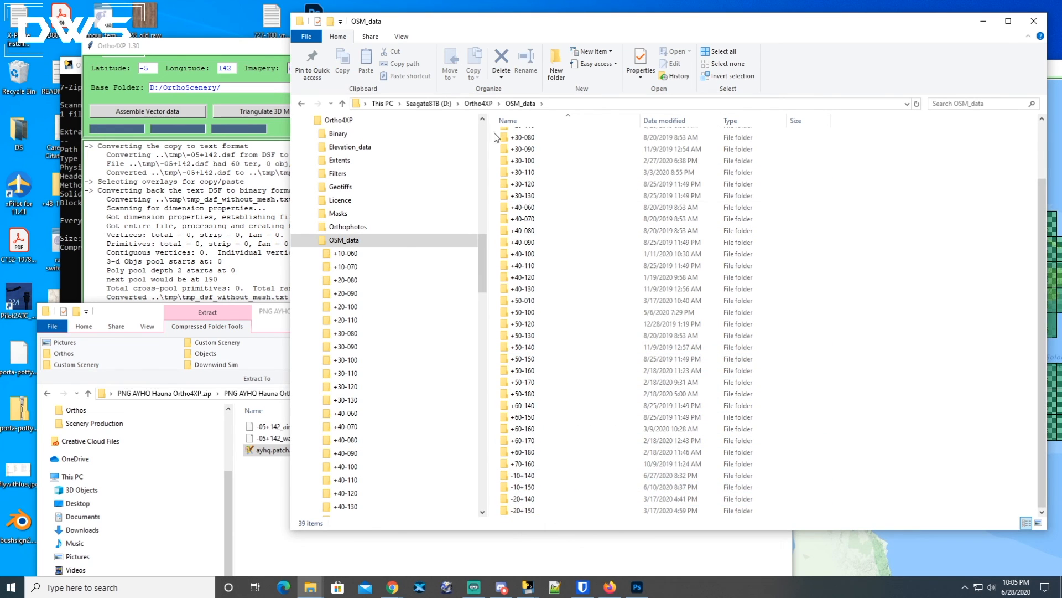
{"action": "double_click", "coordinate": [523, 476]}
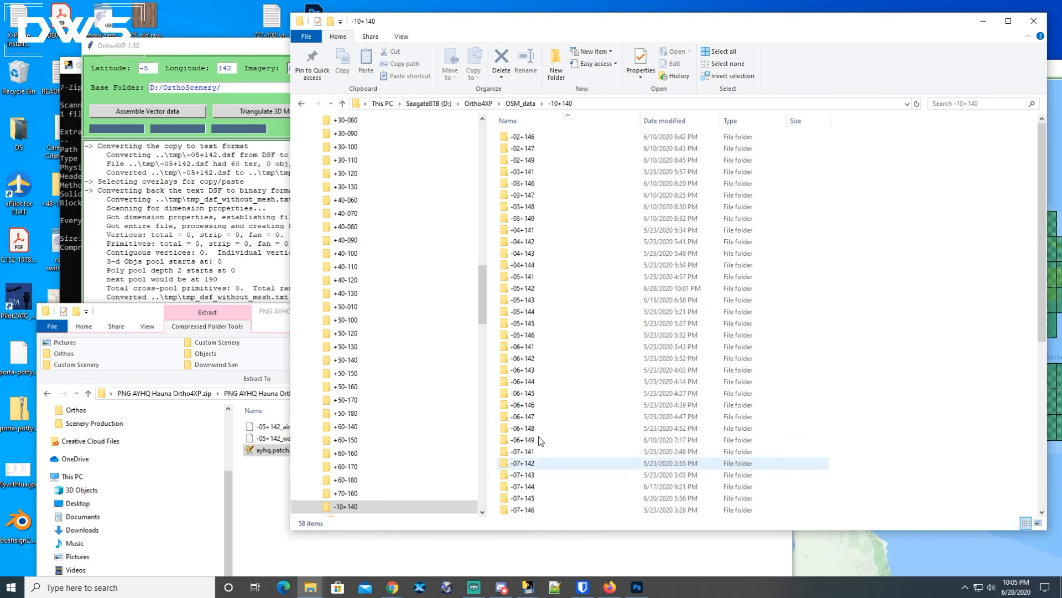
{"action": "double_click", "coordinate": [524, 290]}
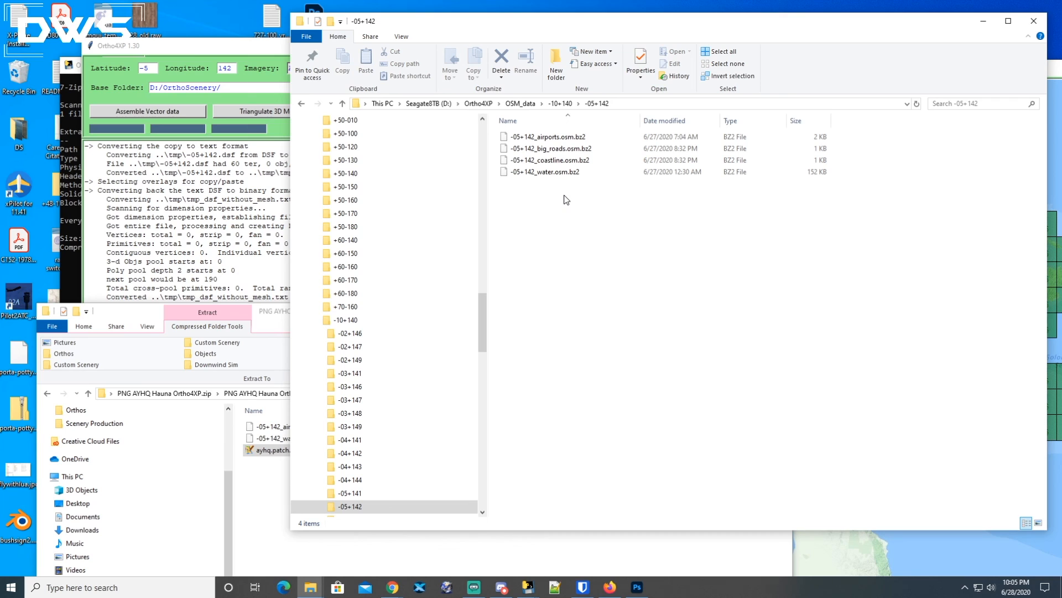
{"action": "left_click", "coordinate": [549, 138]}
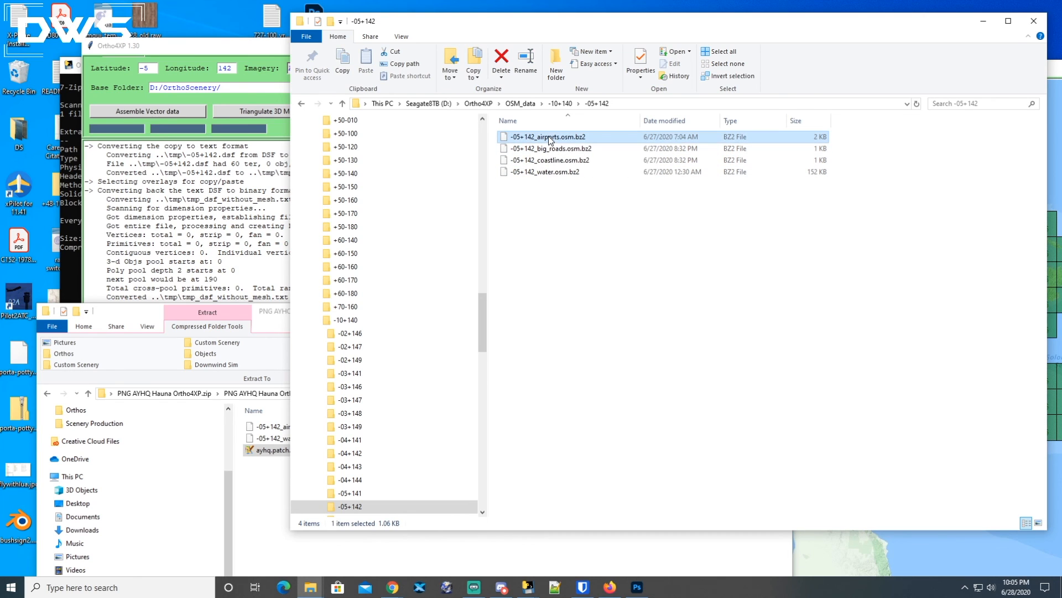
{"action": "left_click", "coordinate": [550, 174], "text": "ctrl"}
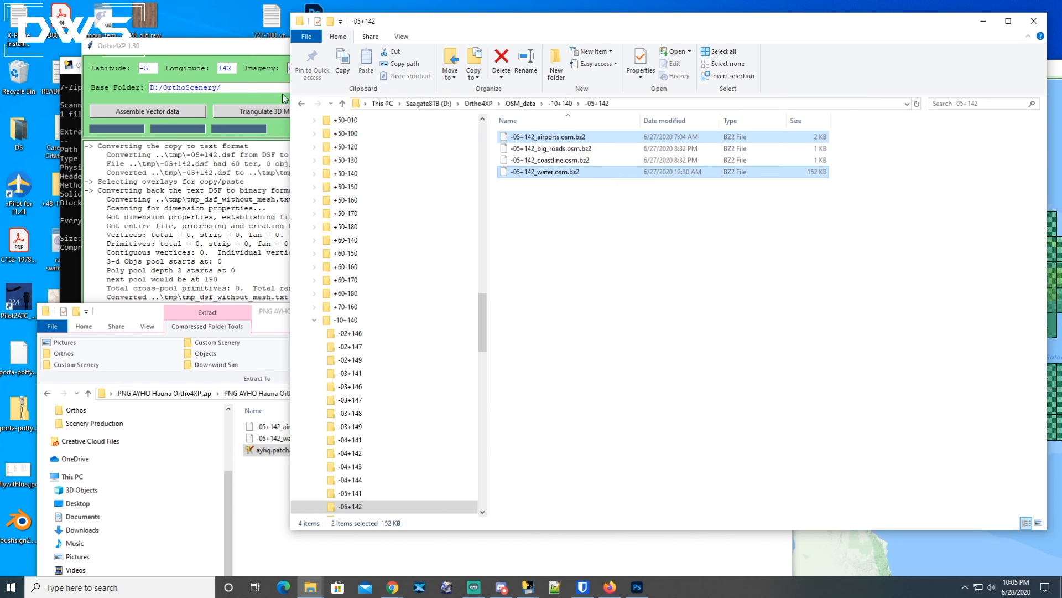
Open the tiles collection and management map window and highlight the batch completion line in the Ortho4XP log.
{"action": "left_click", "coordinate": [268, 59]}
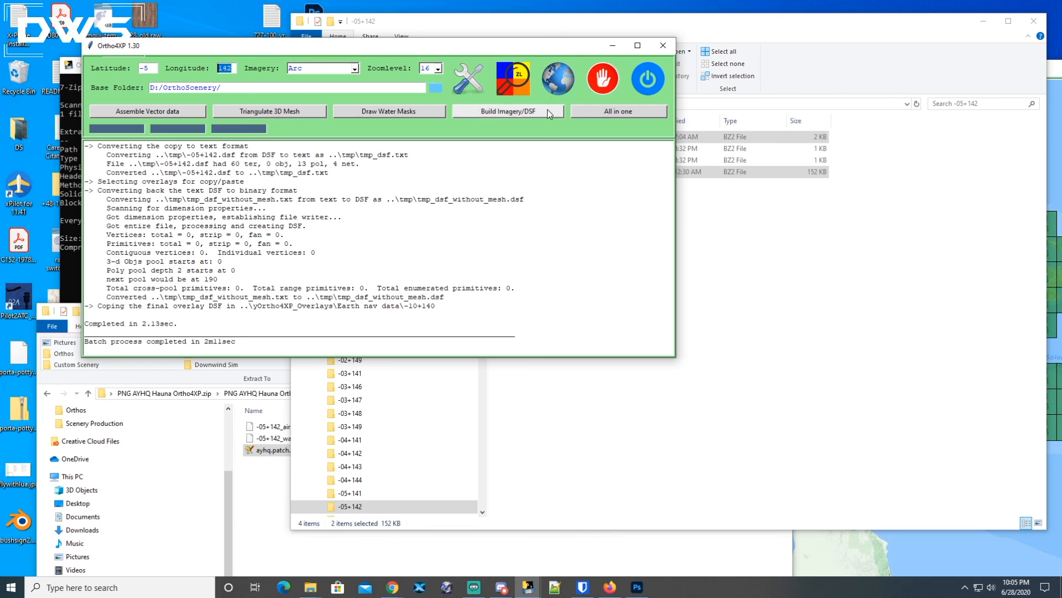
{"action": "left_click", "coordinate": [560, 76]}
{"action": "left_click", "coordinate": [816, 274]}
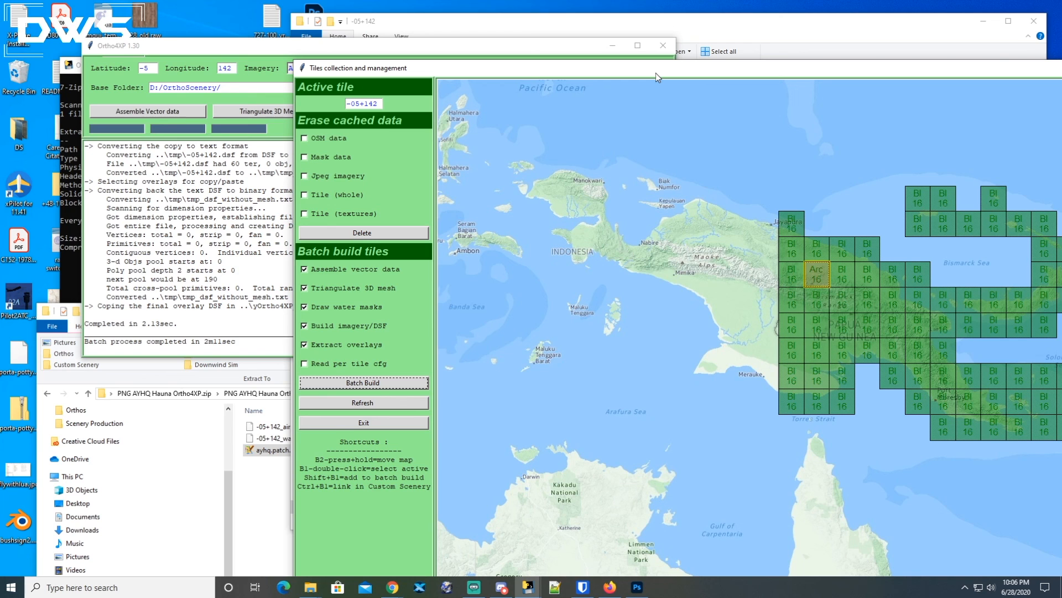
{"action": "left_click_drag", "start_coordinate": [663, 74], "coordinate": [545, 39]}
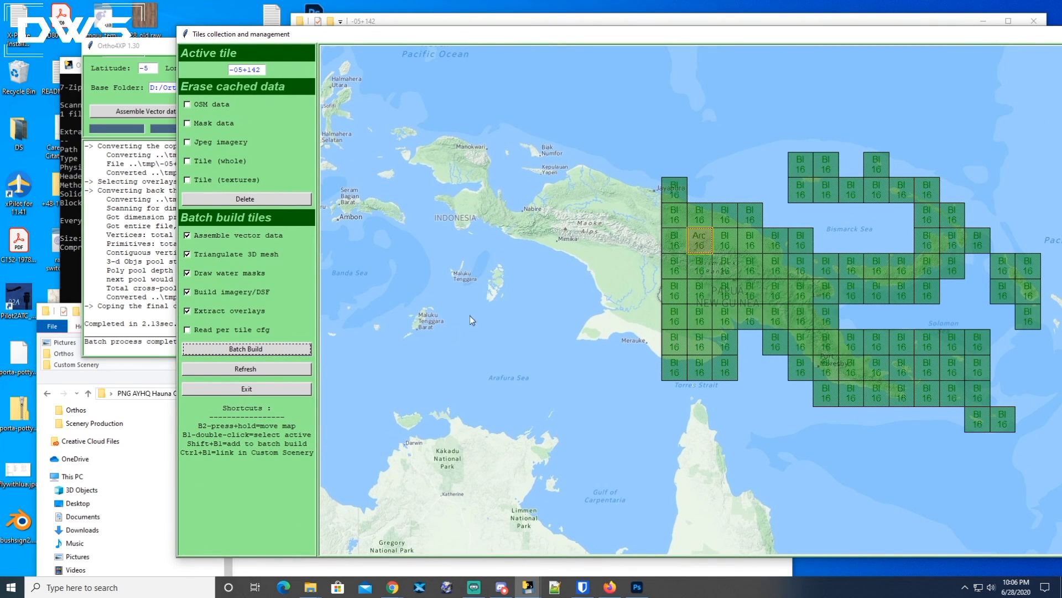
{"action": "left_click", "coordinate": [139, 306]}
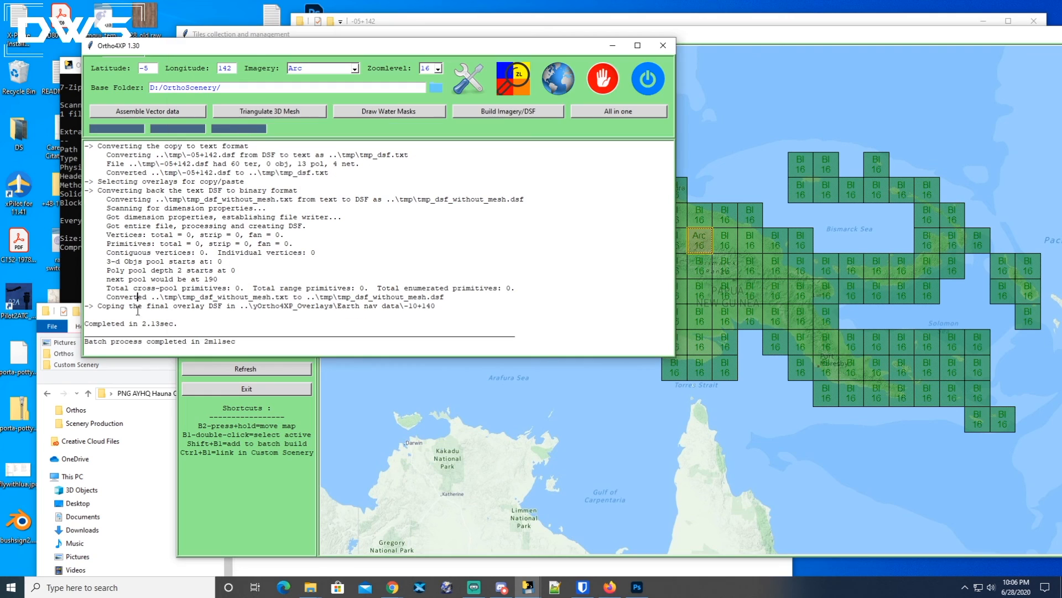
{"action": "left_click_drag", "start_coordinate": [237, 341], "coordinate": [87, 342]}
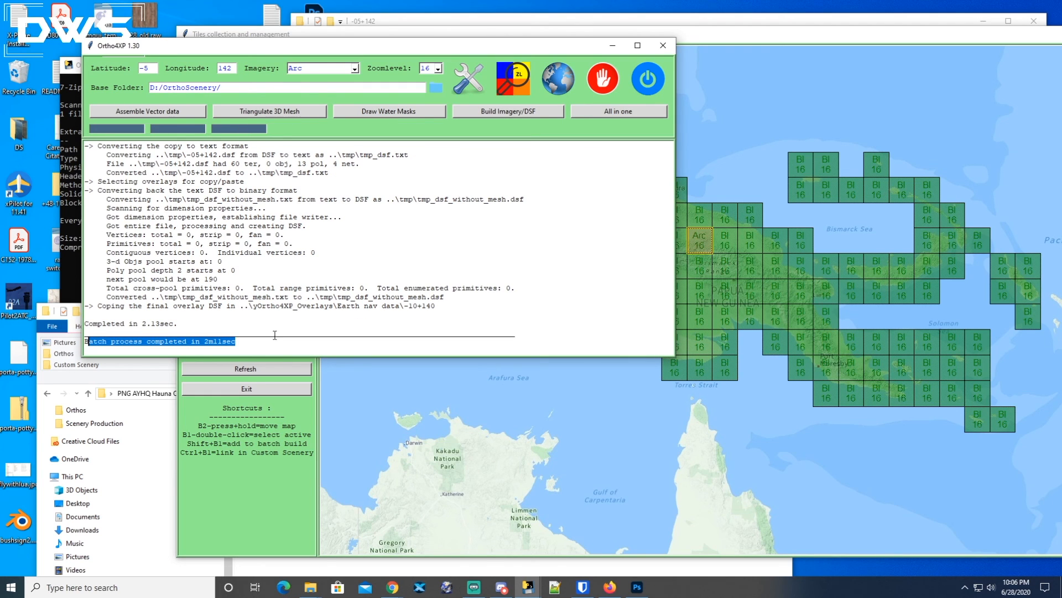
{"action": "left_click", "coordinate": [798, 37]}
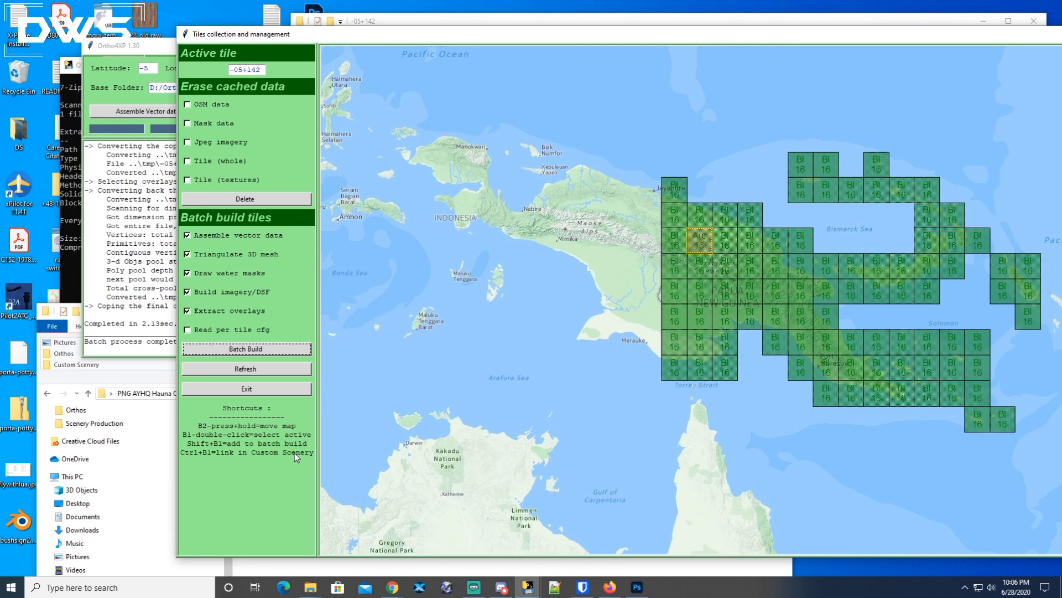
Navigate File Explorer from the OSM_data folder up to the root of the Seagate8TB (D:) drive.
{"action": "left_click_drag", "start_coordinate": [432, 40], "coordinate": [417, 58]}
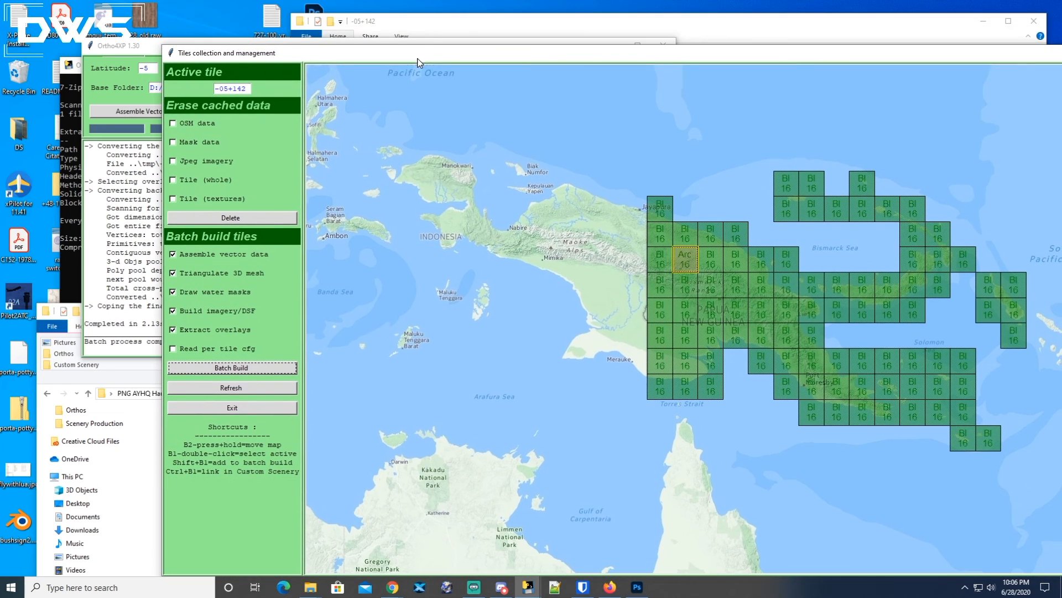
{"action": "left_click", "coordinate": [430, 31]}
{"action": "left_click_drag", "start_coordinate": [458, 24], "coordinate": [444, 17]}
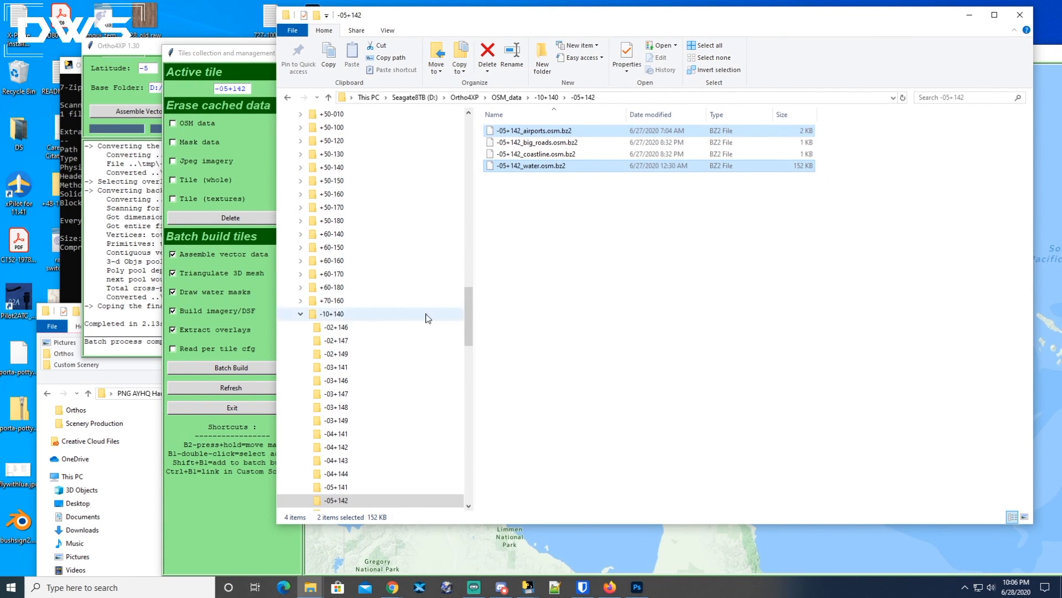
{"action": "left_click", "coordinate": [300, 314]}
{"action": "left_click_drag", "start_coordinate": [467, 388], "coordinate": [467, 249]}
{"action": "left_click", "coordinate": [289, 315]}
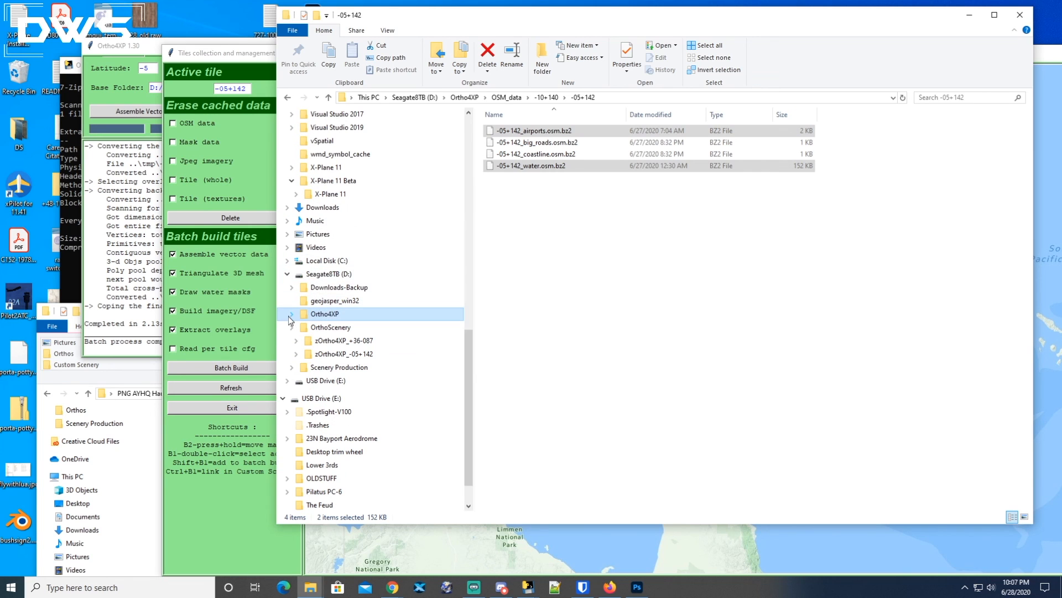
{"action": "left_click", "coordinate": [324, 274]}
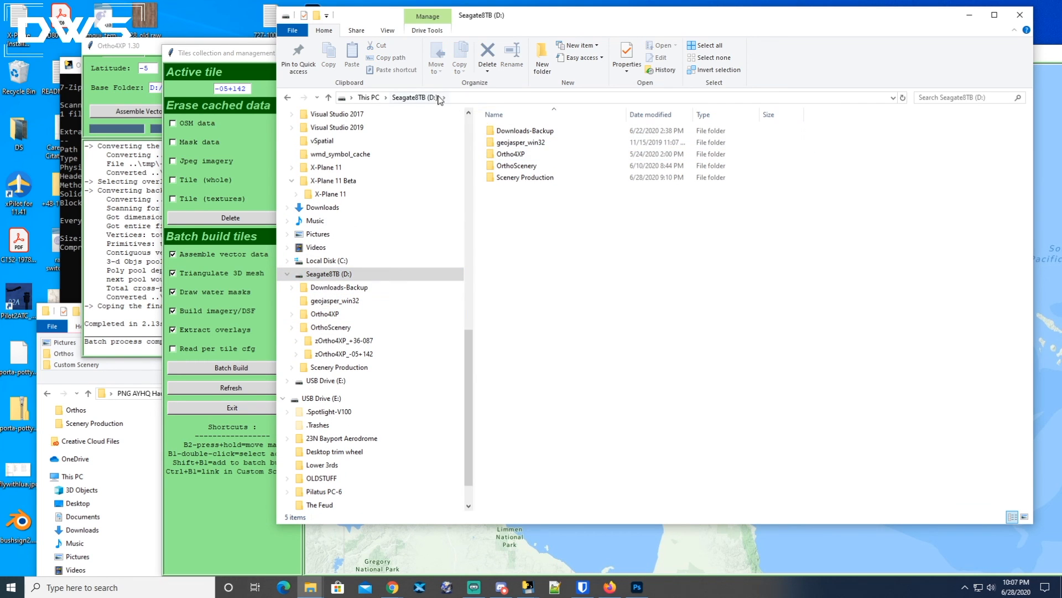
Check Ortho4XP's Base Folder setting, D:/OrthoScenery/.
{"action": "left_click_drag", "start_coordinate": [221, 57], "coordinate": [150, 88]}
{"action": "left_click", "coordinate": [206, 48]}
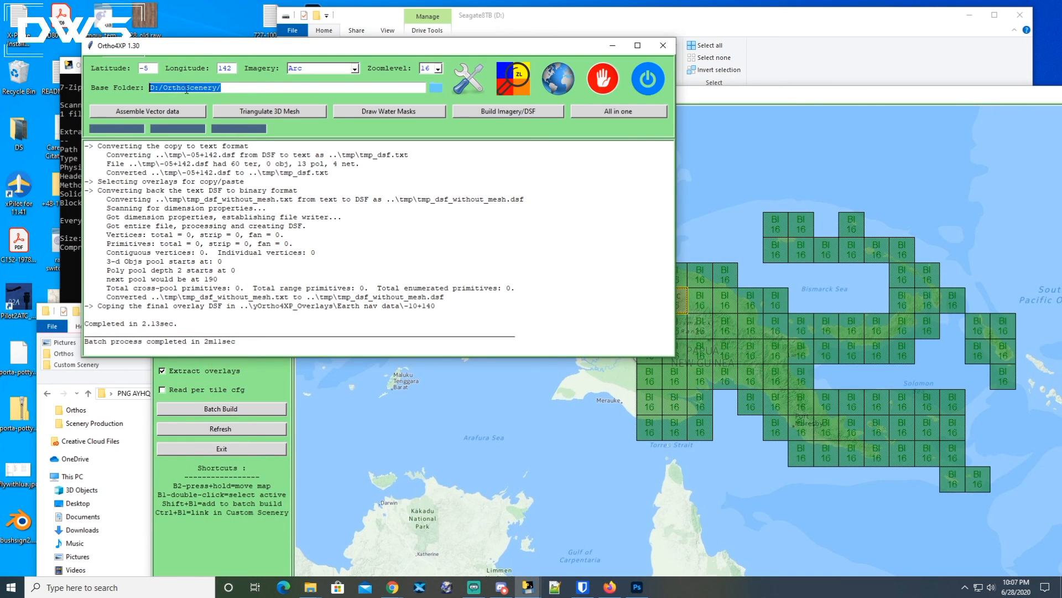
{"action": "left_click", "coordinate": [220, 89]}
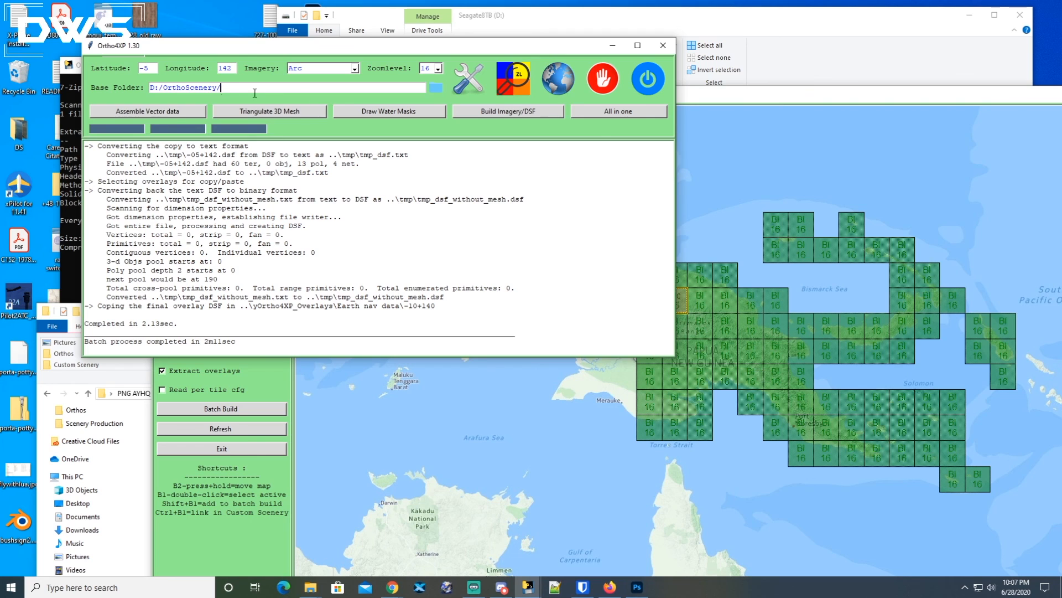
Open the OrthoScenery folder, sort it by name and open the zOrtho4XP_-05+142 tile folder.
{"action": "left_click", "coordinate": [775, 77]}
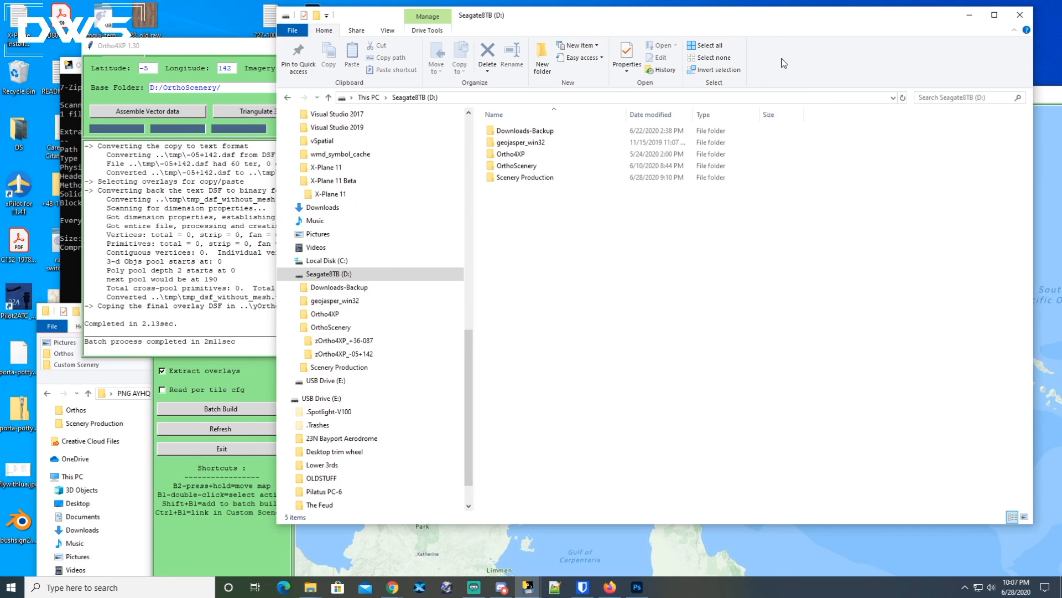
{"action": "double_click", "coordinate": [525, 167]}
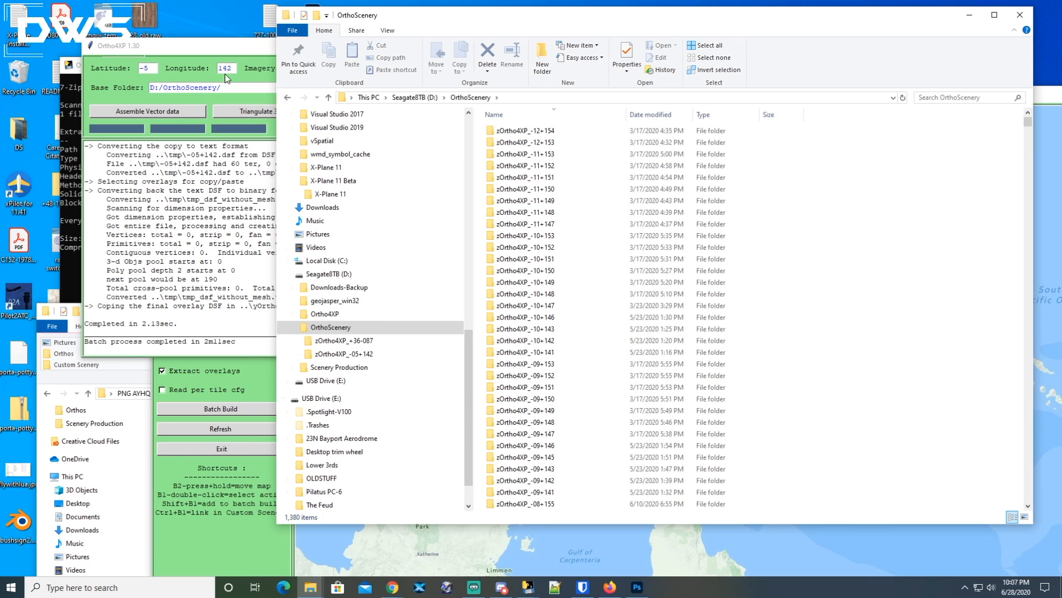
{"action": "mouse_move", "coordinate": [1028, 121]}
{"action": "left_mouse_down"}
{"action": "mouse_move", "coordinate": [1031, 148]}
{"action": "mouse_move", "coordinate": [1032, 125]}
{"action": "left_mouse_up"}
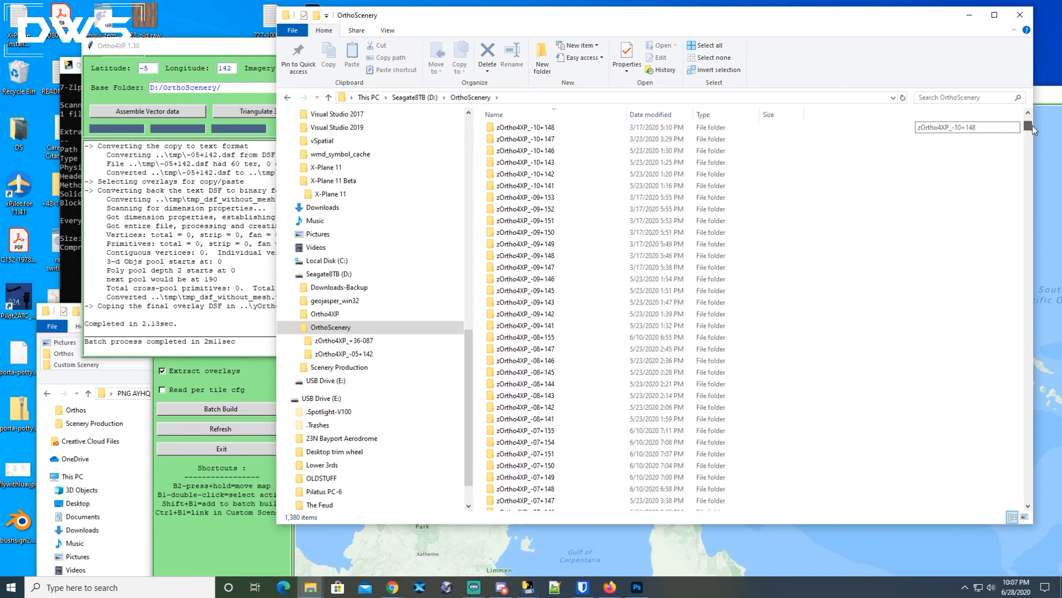
{"action": "left_click", "coordinate": [547, 113]}
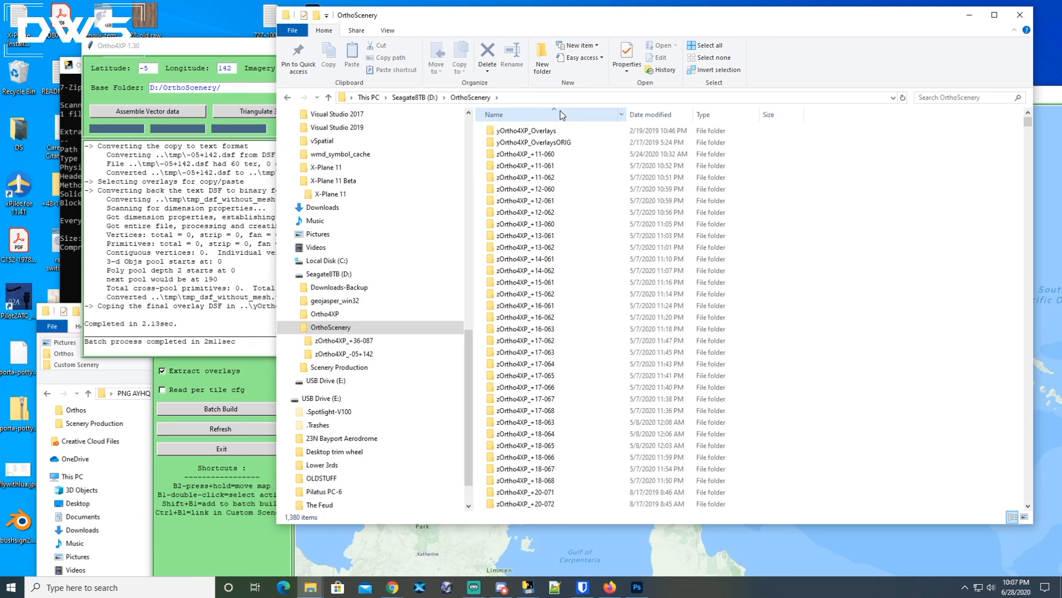
{"action": "left_click", "coordinate": [554, 112]}
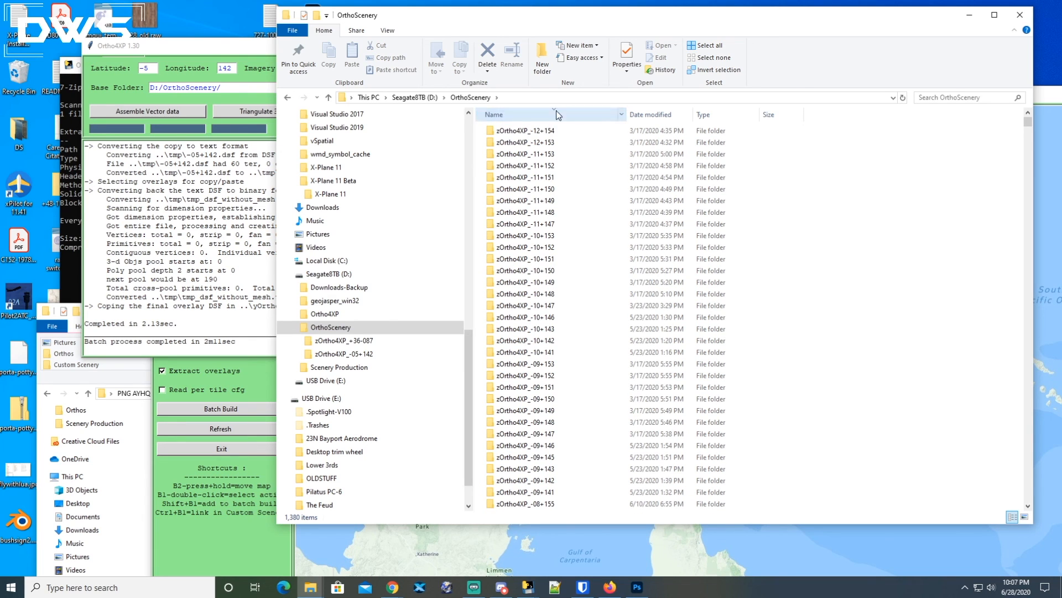
{"action": "scroll", "coordinate": [610, 276], "scroll_direction": "down", "scroll_amount": 7}
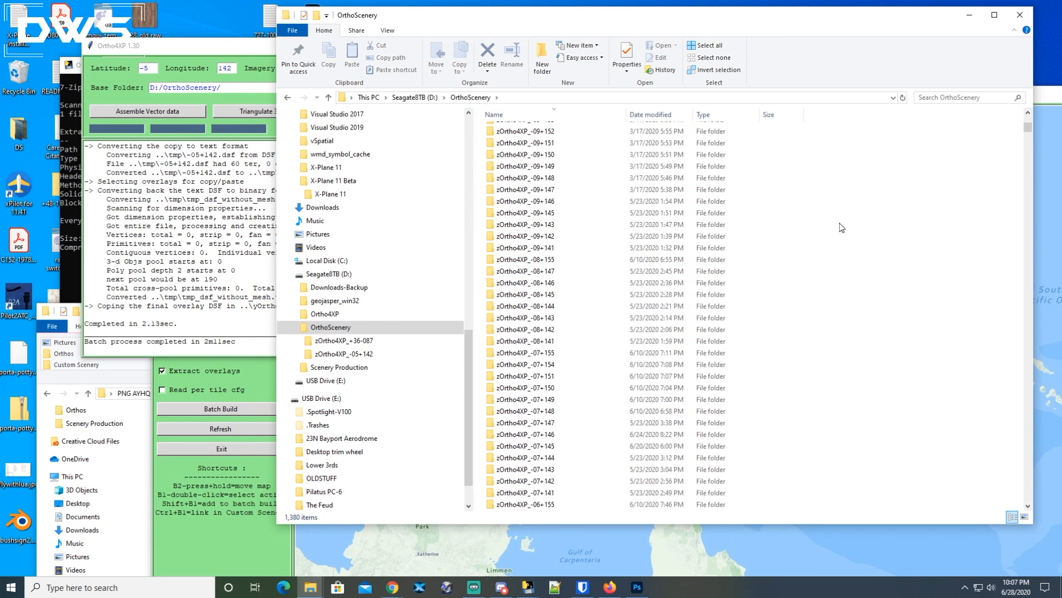
{"action": "left_click_drag", "start_coordinate": [1028, 128], "coordinate": [1003, 138]}
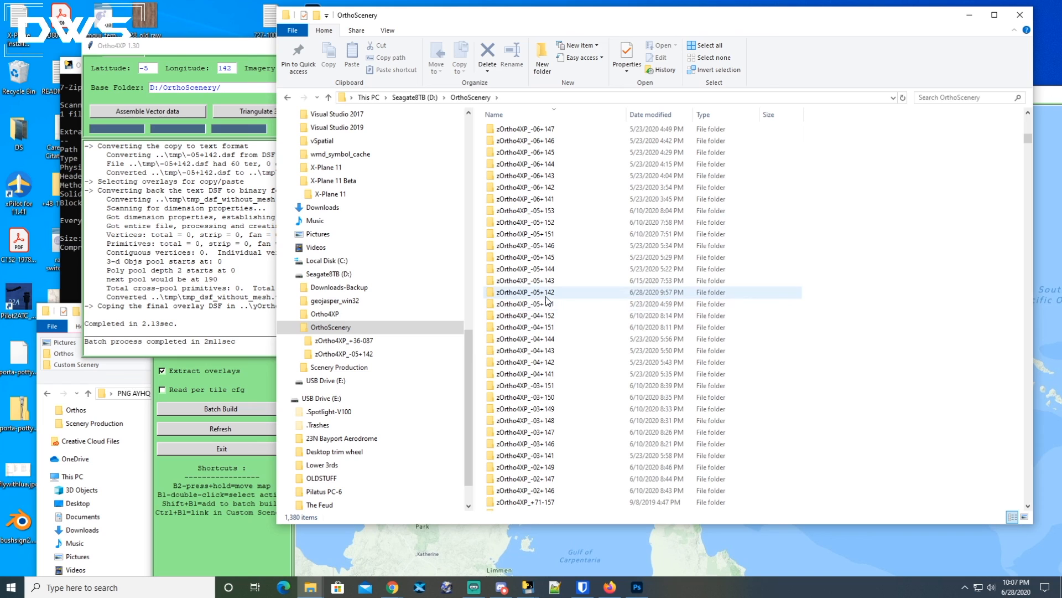
{"action": "left_click", "coordinate": [532, 293]}
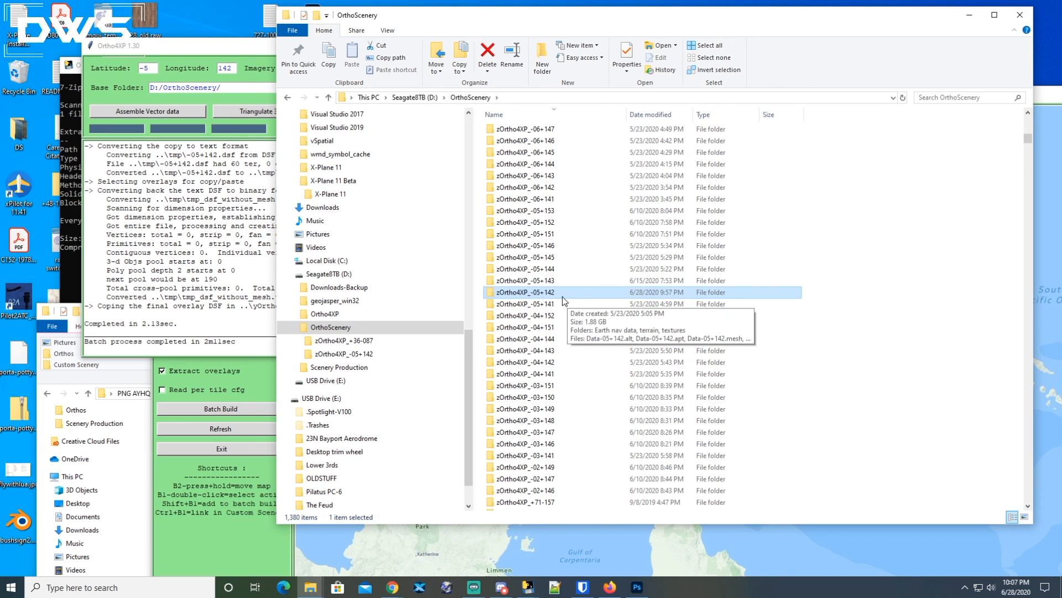
{"action": "double_click", "coordinate": [509, 293]}
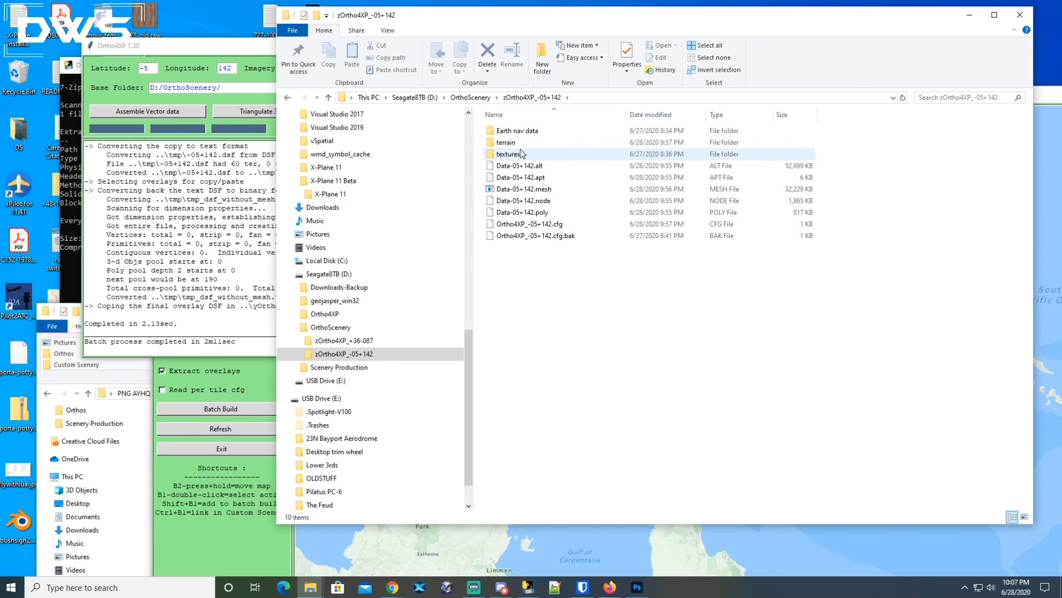
Go back to the OrthoScenery folder listing and scroll to the -05+142 tile.
{"action": "left_click", "coordinate": [470, 97]}
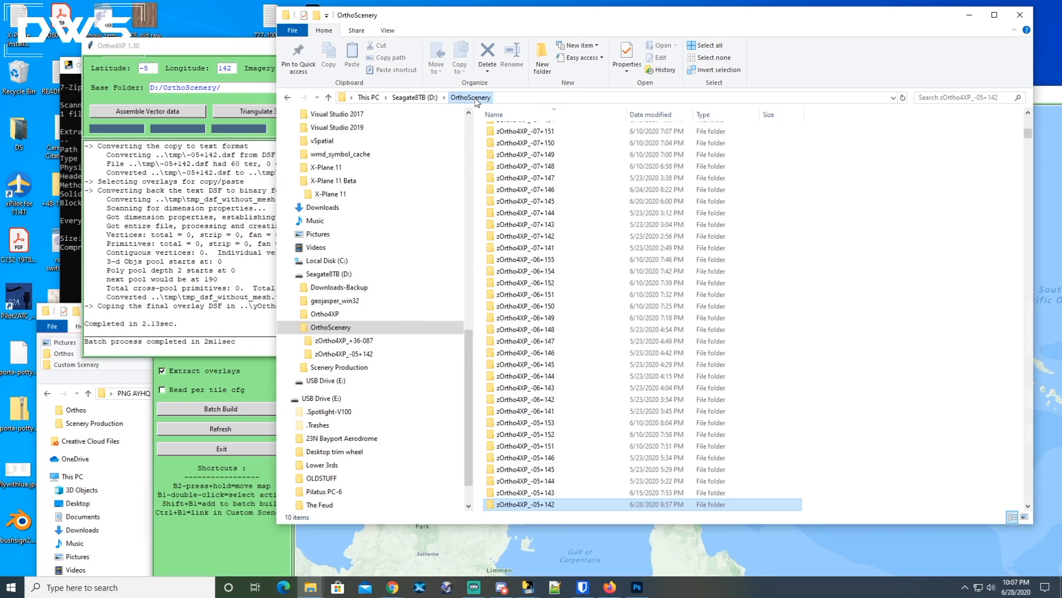
{"action": "scroll", "coordinate": [600, 366], "scroll_direction": "down", "scroll_amount": 1}
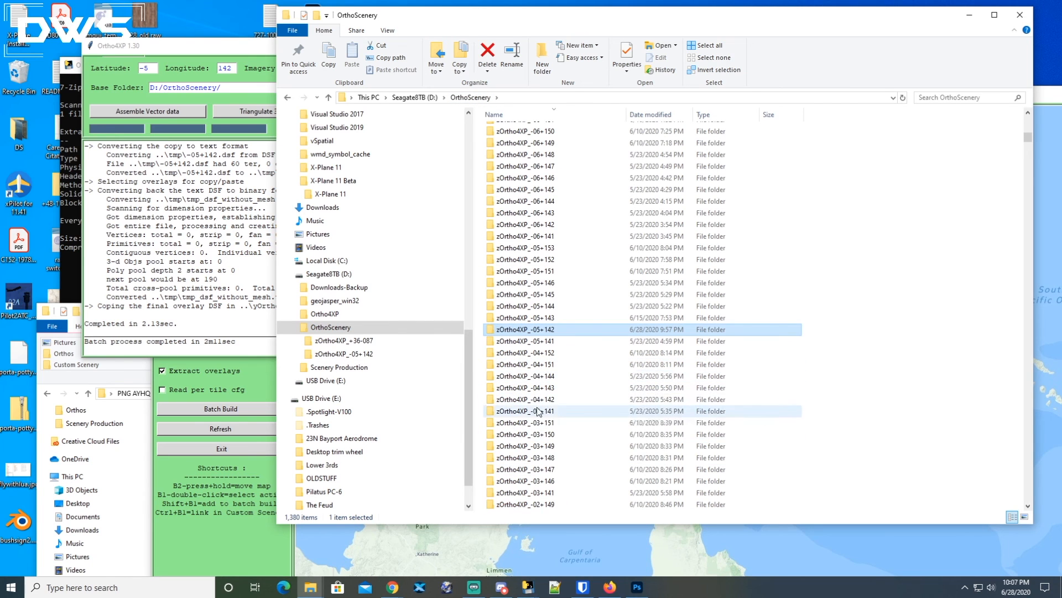
{"action": "left_click", "coordinate": [247, 561]}
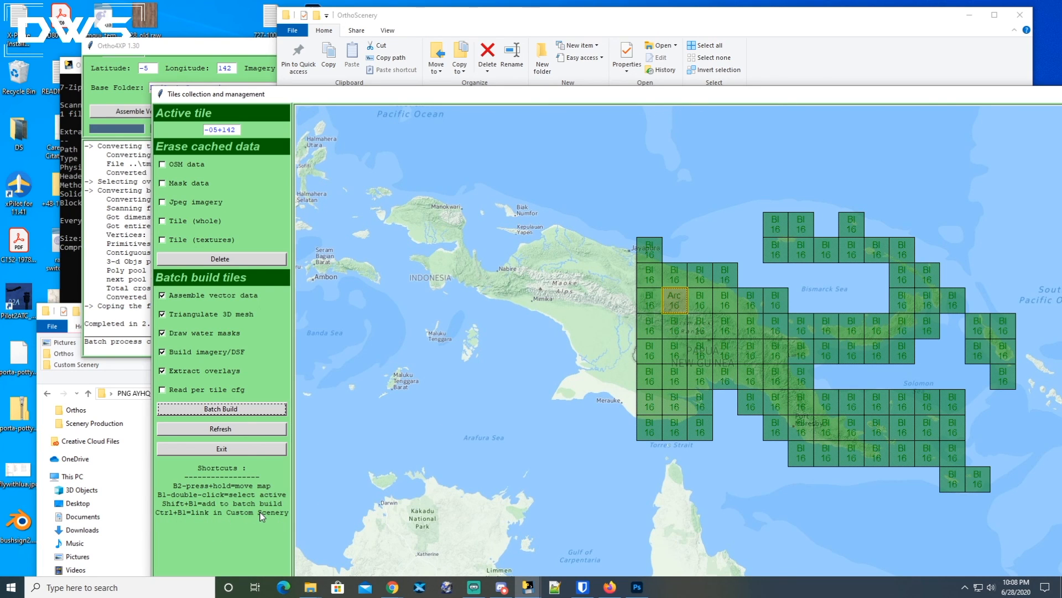
{"action": "left_click", "coordinate": [694, 22]}
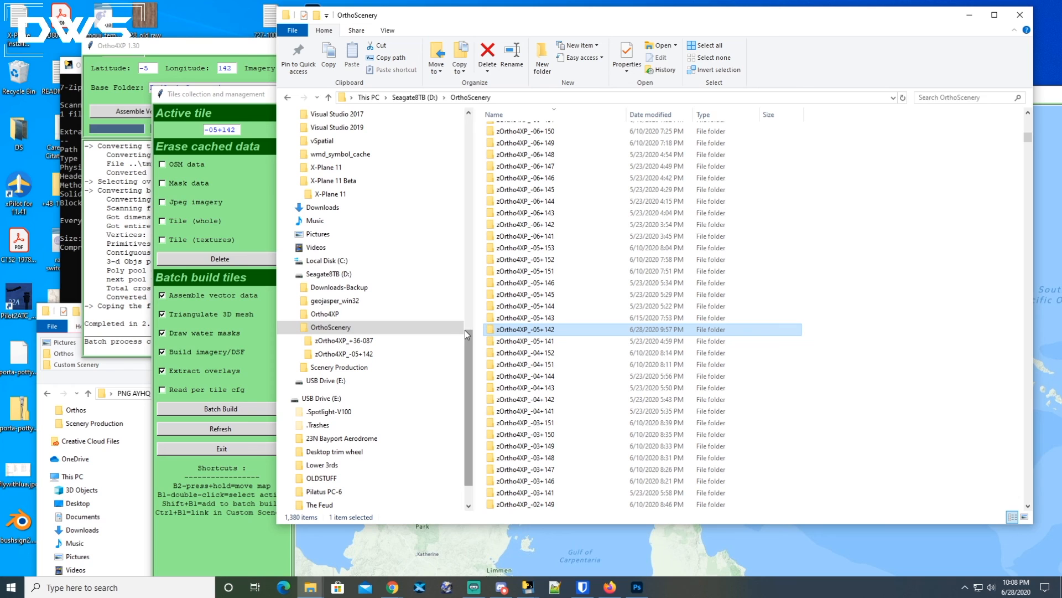
Browse to the X-Plane 11 Beta\X-Plane 11\Custom Scenery folder and scroll through its zOrtho4XP folders.
{"action": "left_click_drag", "start_coordinate": [470, 340], "coordinate": [466, 176]}
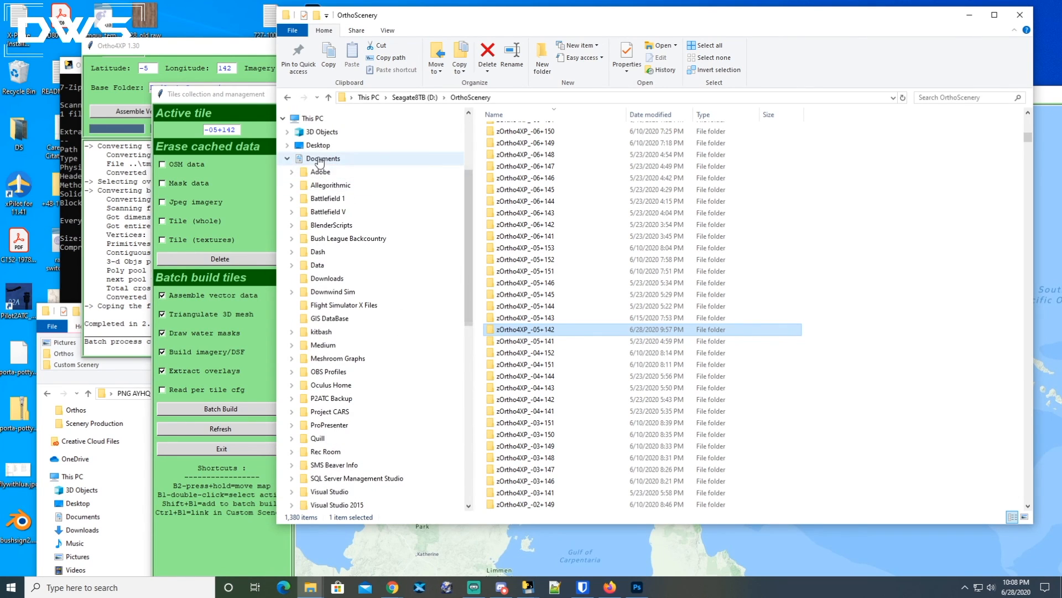
{"action": "left_click_drag", "start_coordinate": [467, 199], "coordinate": [465, 382]}
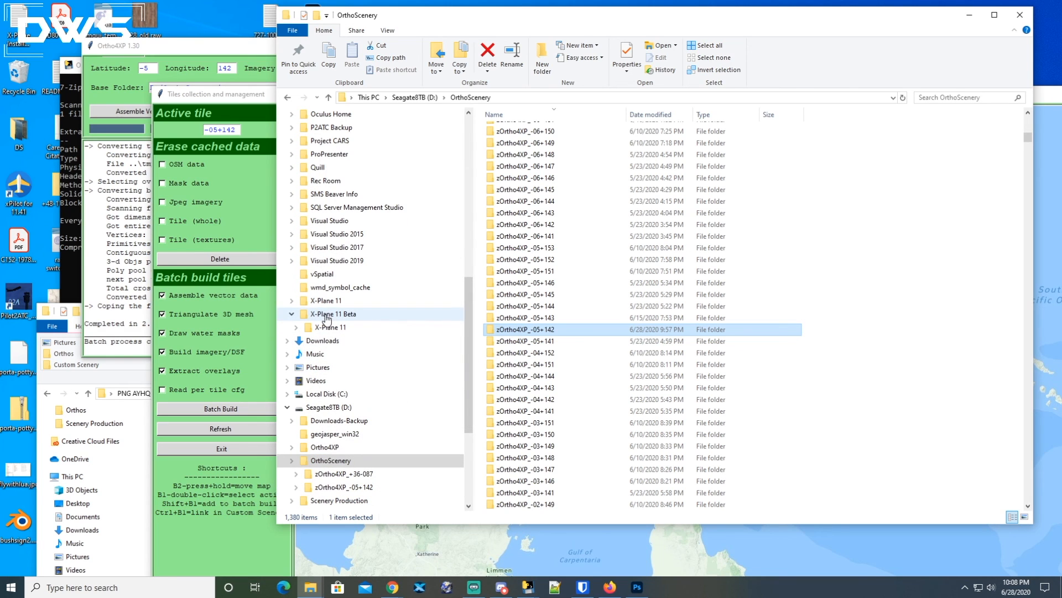
{"action": "left_click", "coordinate": [297, 328]}
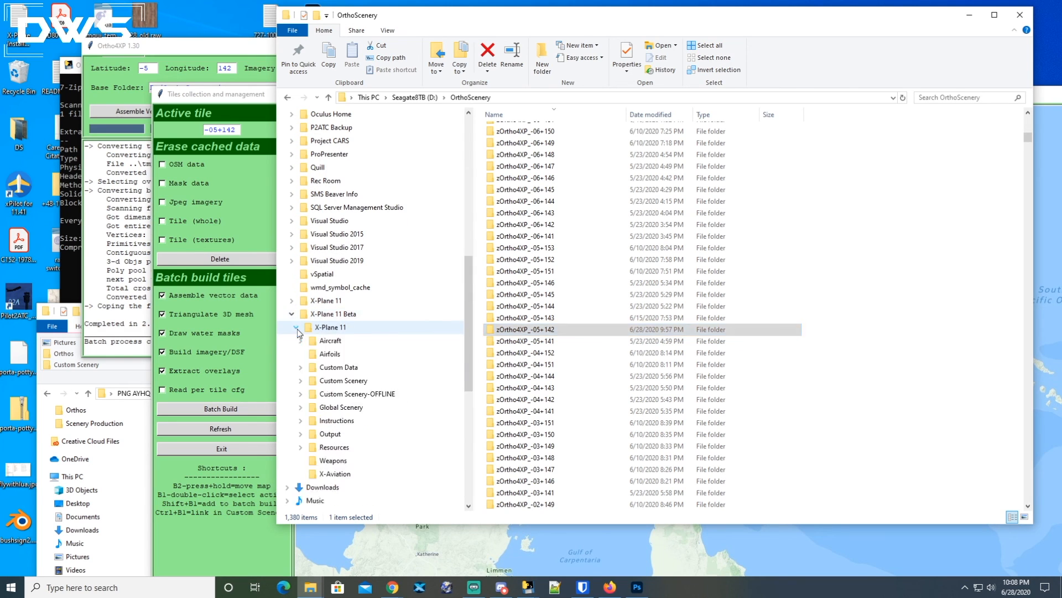
{"action": "left_click", "coordinate": [342, 382]}
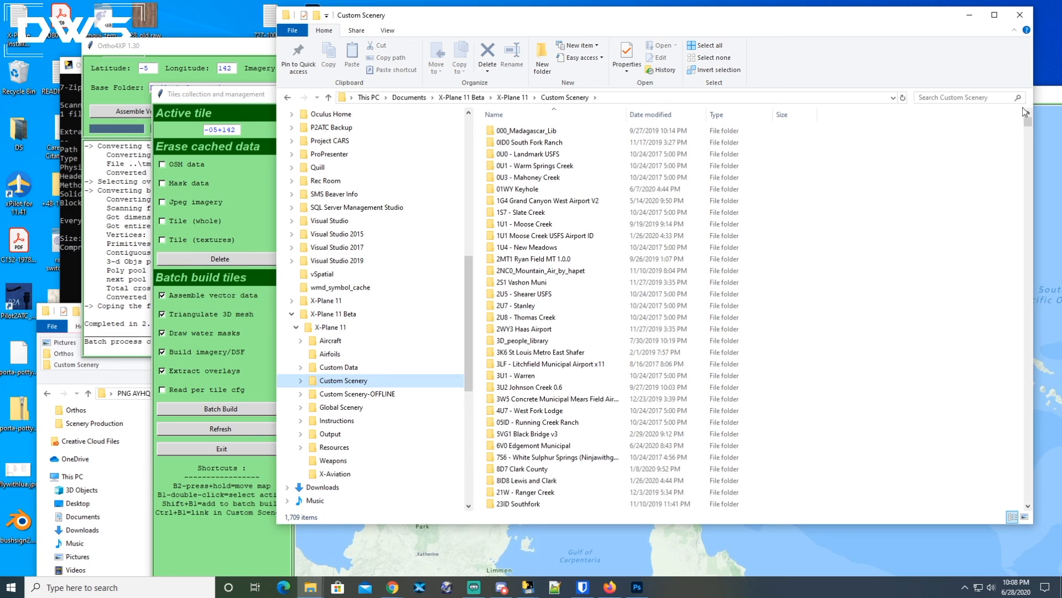
{"action": "left_click_drag", "start_coordinate": [1030, 124], "coordinate": [1028, 284]}
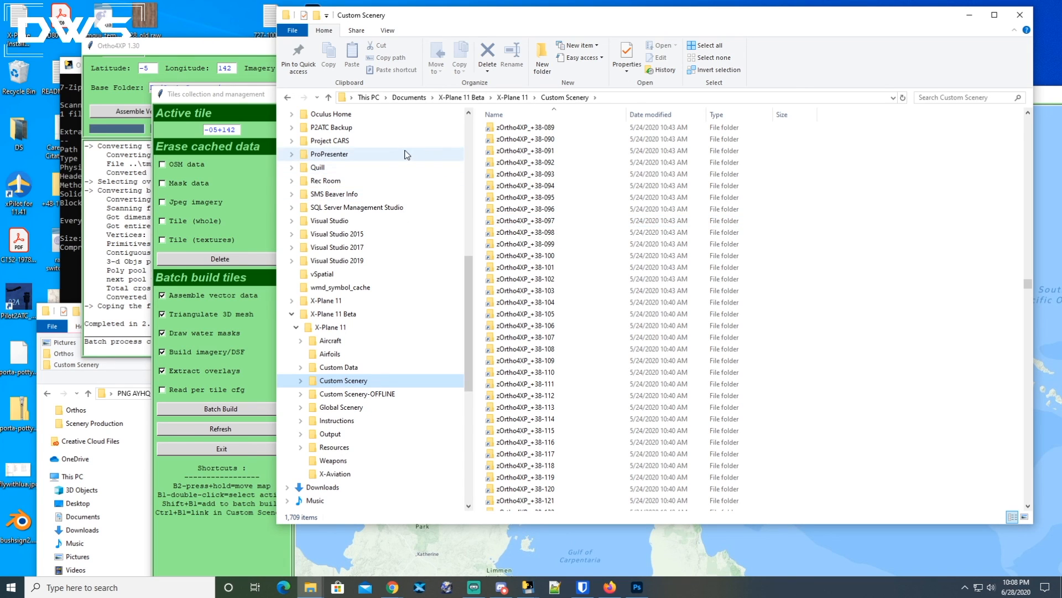
Make tile -05+137 the active tile on the tiles collection map.
{"action": "left_click", "coordinate": [234, 103]}
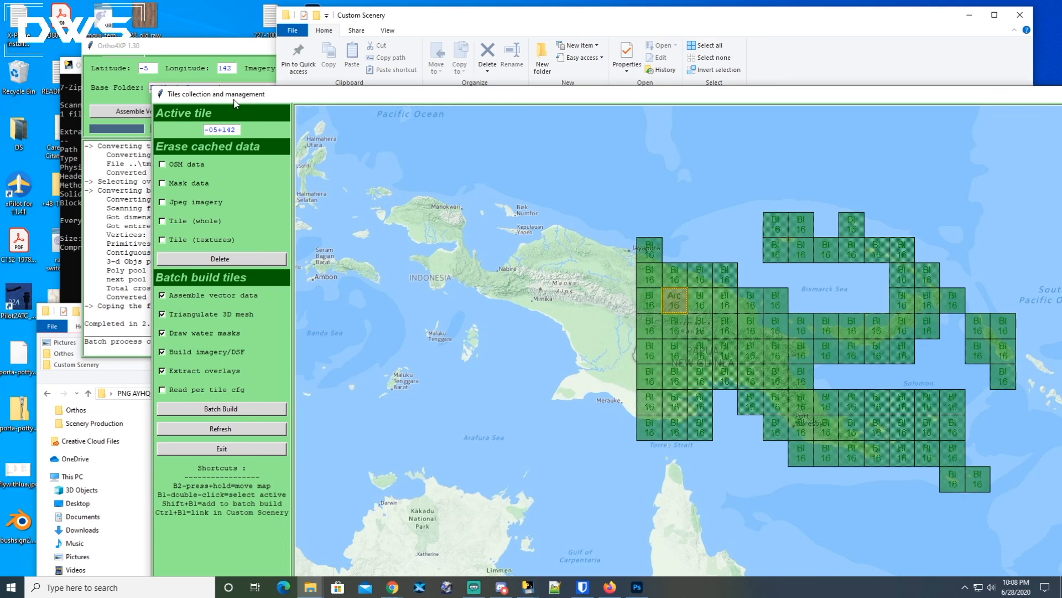
{"action": "left_click", "coordinate": [677, 301]}
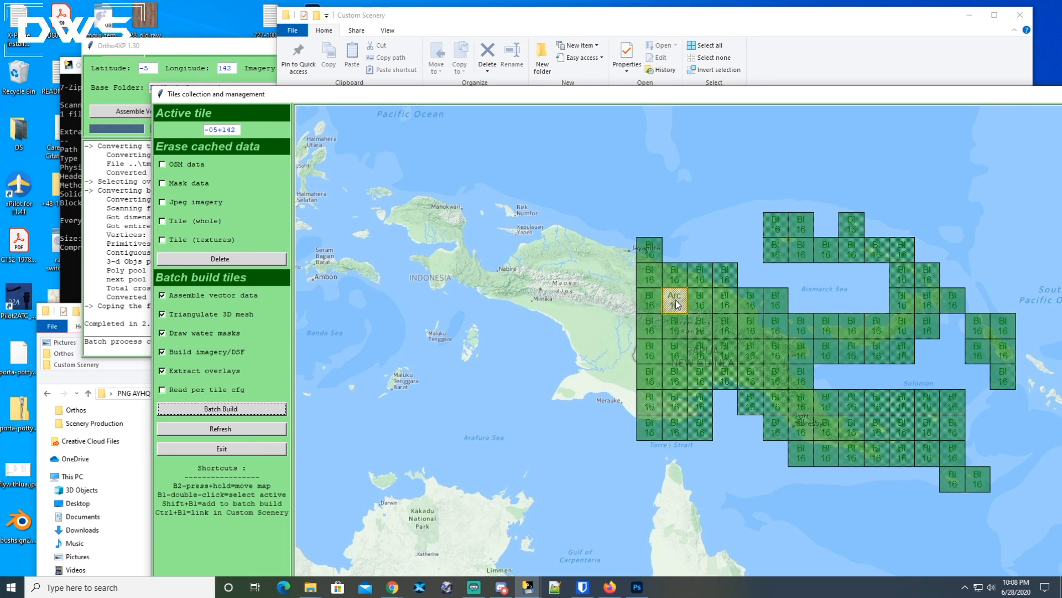
{"action": "left_click", "coordinate": [668, 307]}
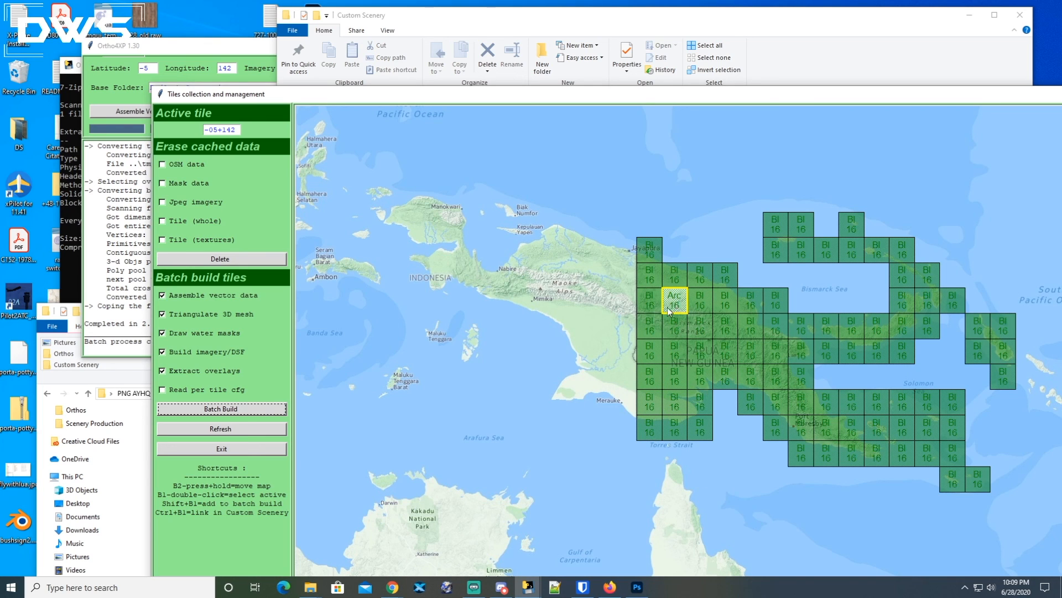
{"action": "double_click", "coordinate": [550, 302]}
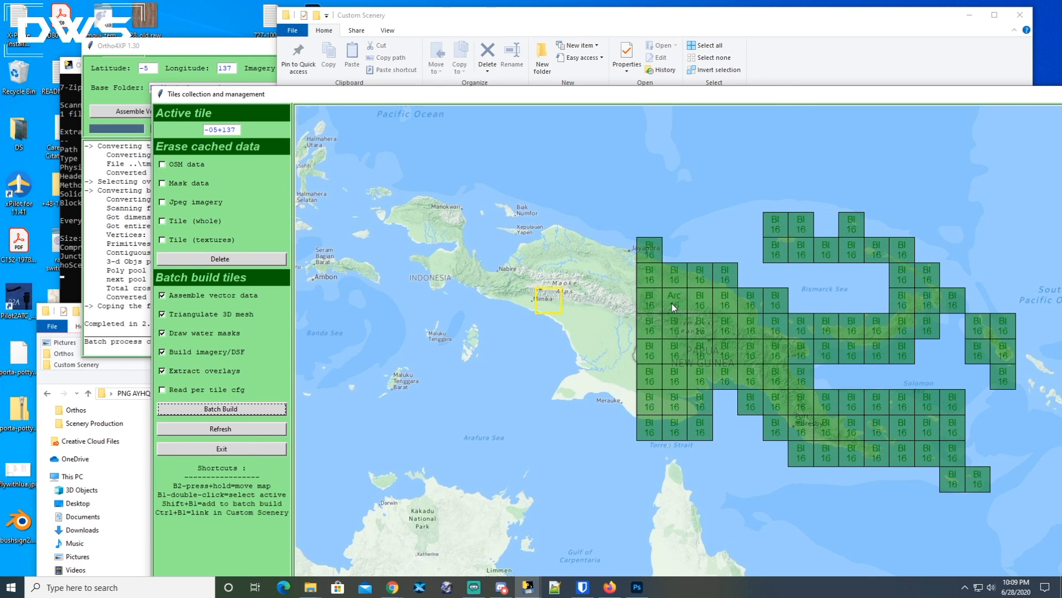
Open the Ortho4XP configuration window, check the custom_scenery_dir path, and exit it.
{"action": "left_click", "coordinate": [245, 54]}
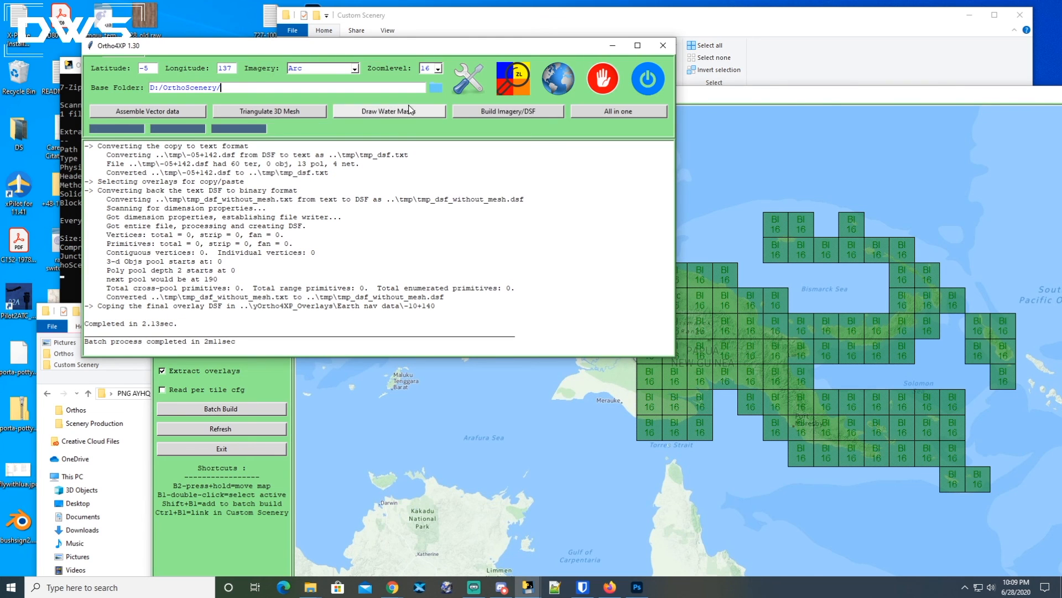
{"action": "left_click", "coordinate": [468, 78]}
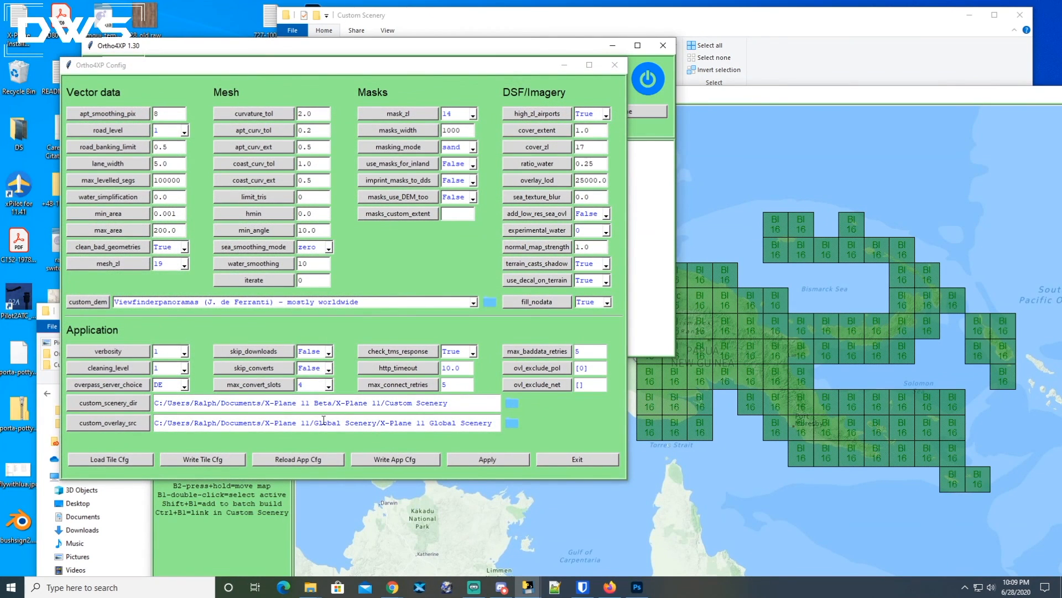
{"action": "left_click_drag", "start_coordinate": [449, 403], "coordinate": [145, 402]}
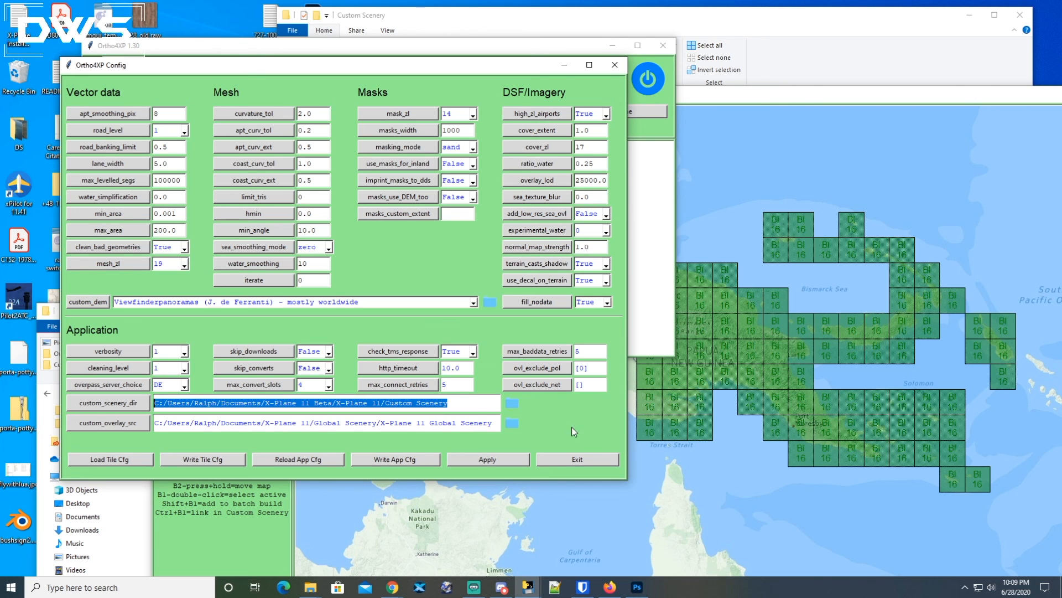
{"action": "left_click", "coordinate": [570, 459]}
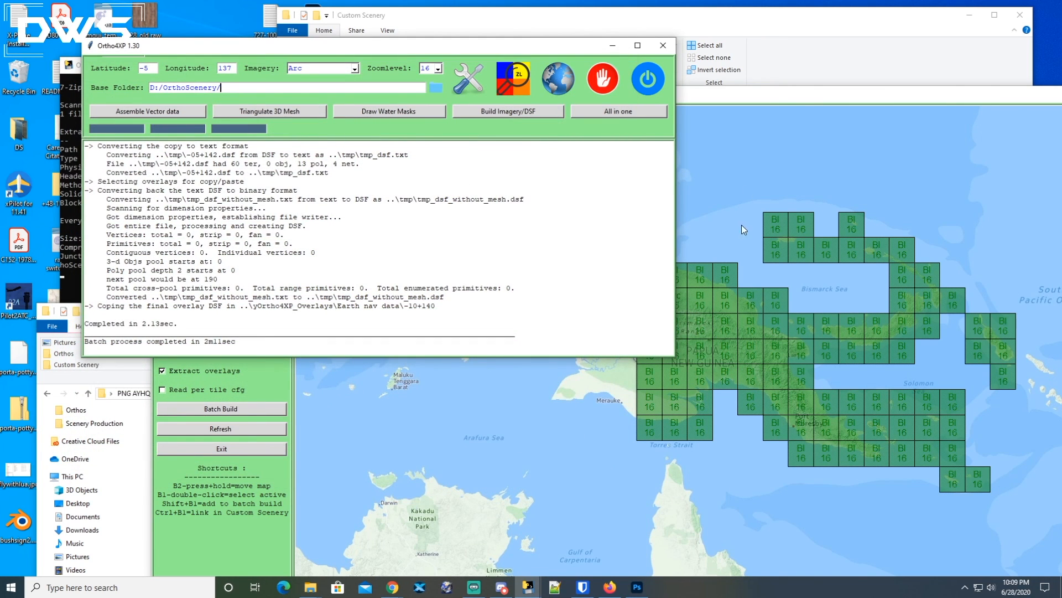
Launch X-Plane 11 from the taskbar.
{"action": "left_click", "coordinate": [692, 330]}
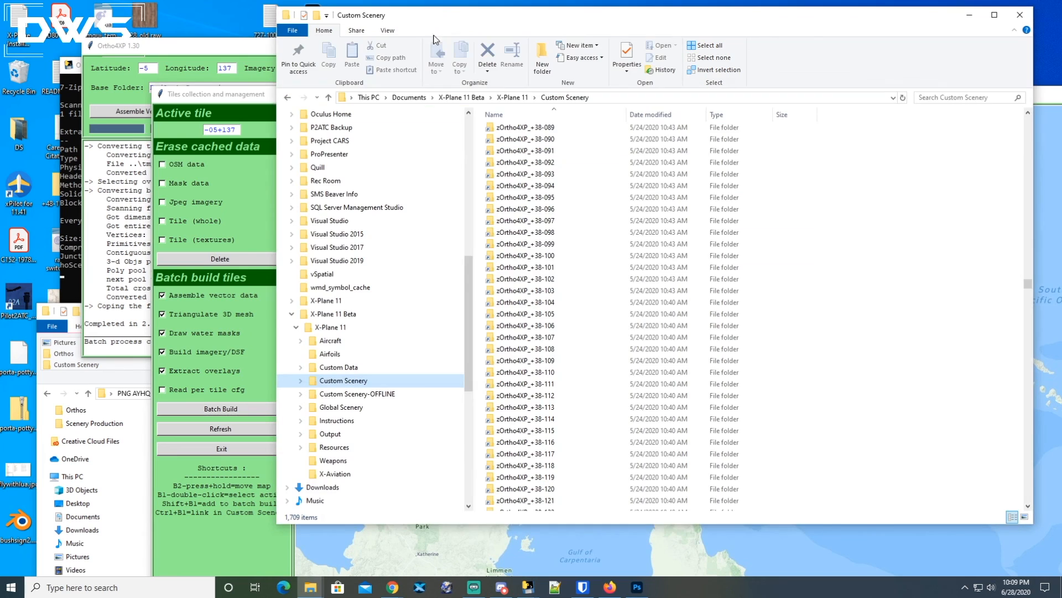
{"action": "left_click", "coordinate": [438, 27]}
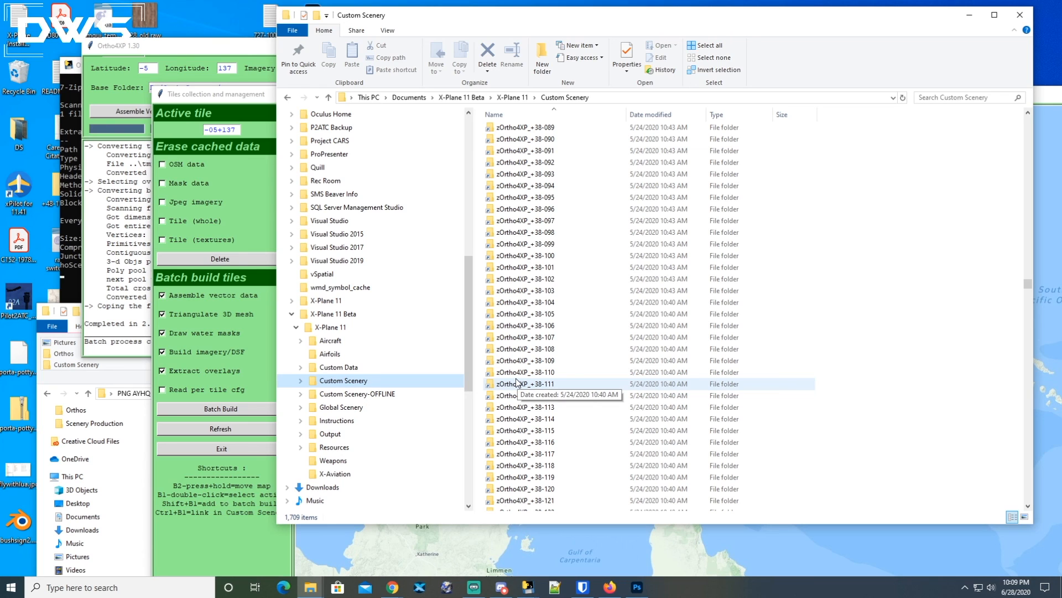
{"action": "left_click", "coordinate": [421, 590]}
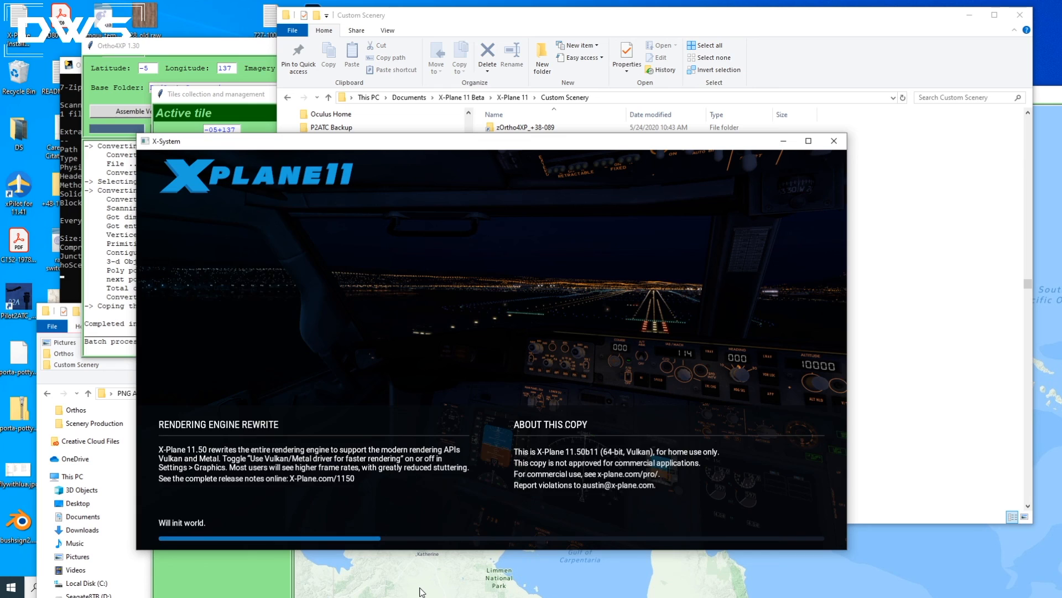
{"action": "mouse_move", "coordinate": [421, 591]}
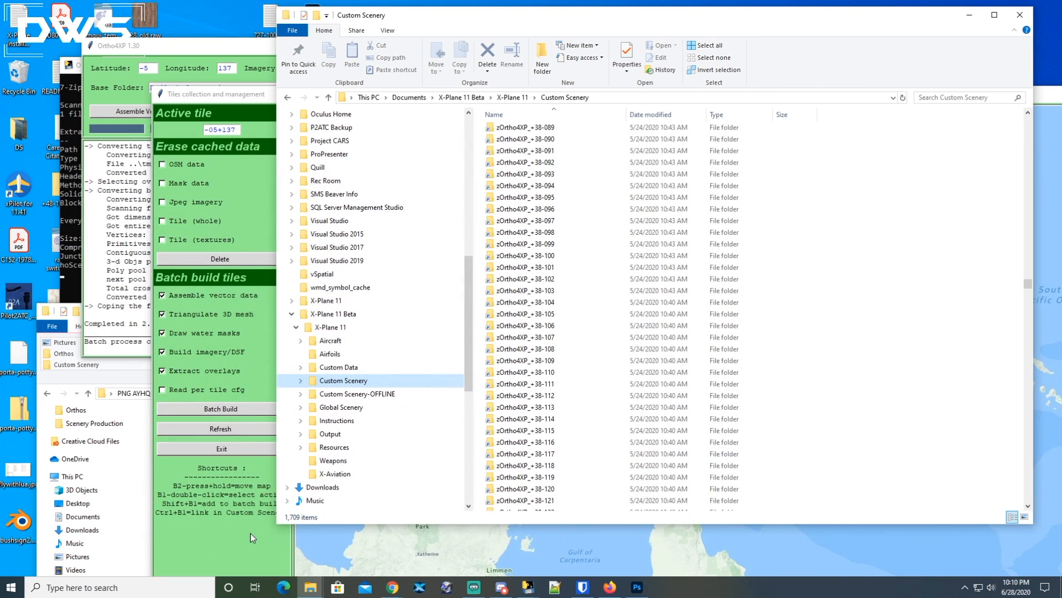
Open scenery_packs.ini from the X-Plane 11 Beta\X-Plane 11\Custom Scenery folder in the text editor.
{"action": "left_click_drag", "start_coordinate": [468, 273], "coordinate": [471, 164]}
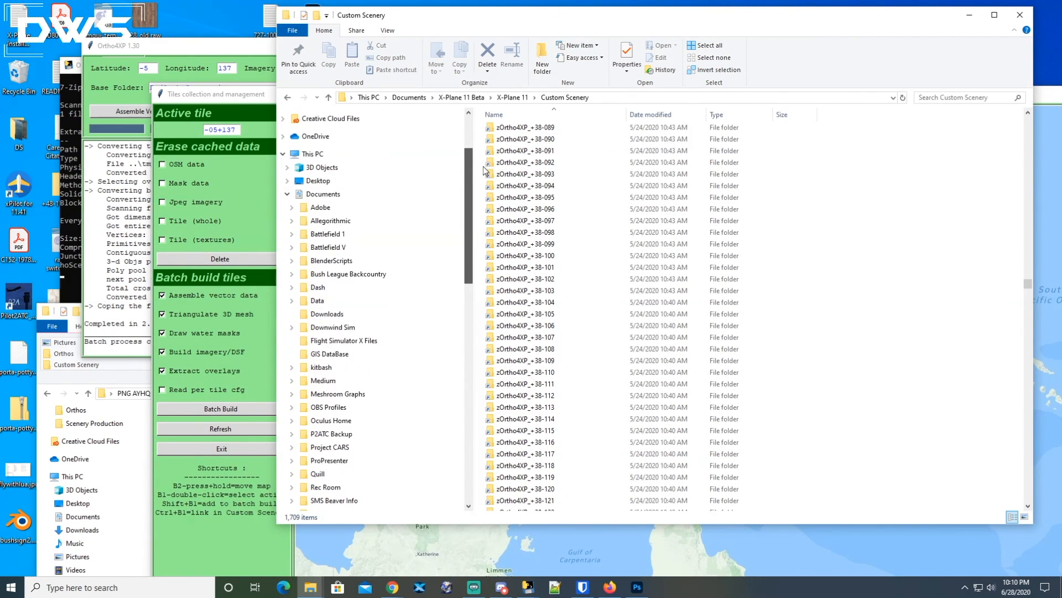
{"action": "left_click", "coordinate": [367, 197]}
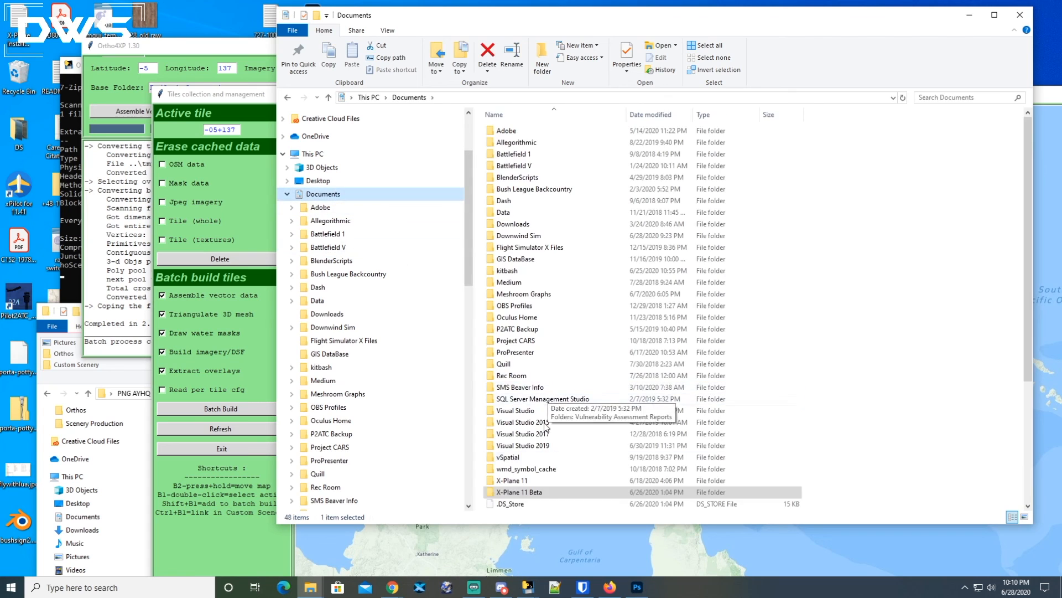
{"action": "double_click", "coordinate": [516, 492]}
{"action": "double_click", "coordinate": [518, 131]}
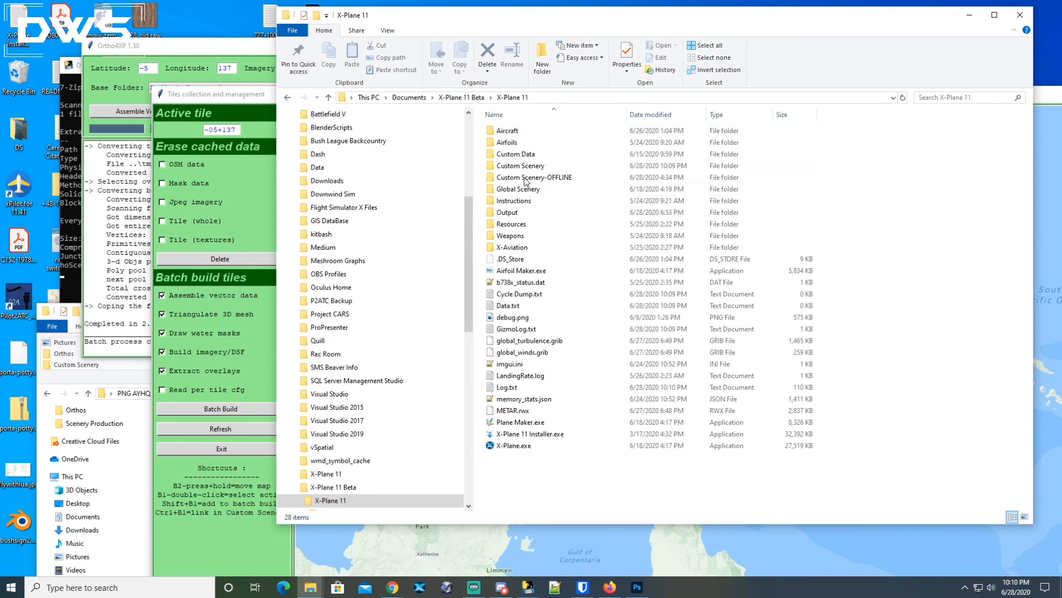
{"action": "double_click", "coordinate": [527, 166]}
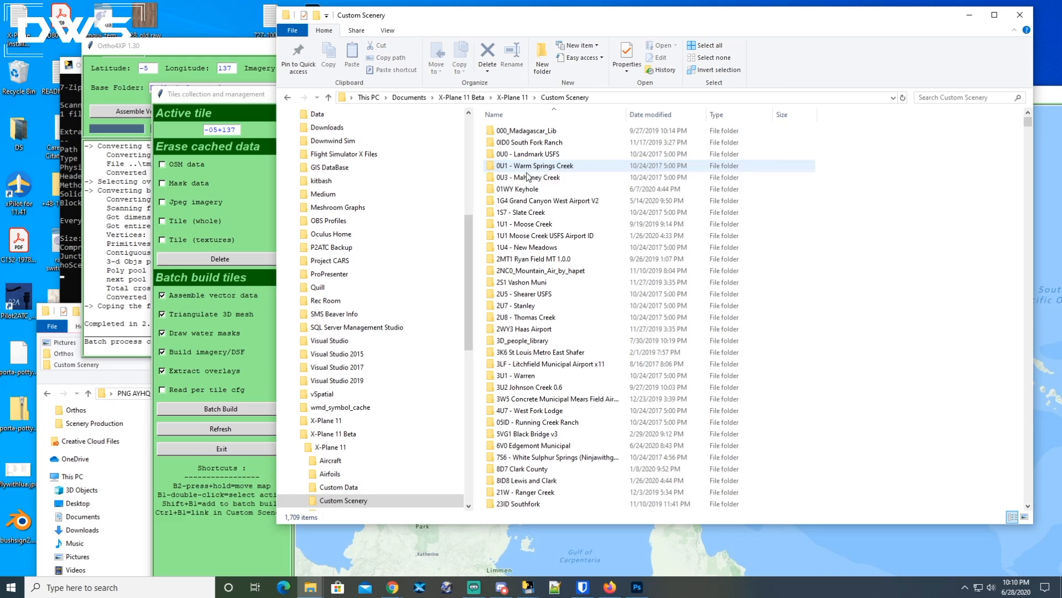
{"action": "left_click_drag", "start_coordinate": [1029, 121], "coordinate": [1029, 502]}
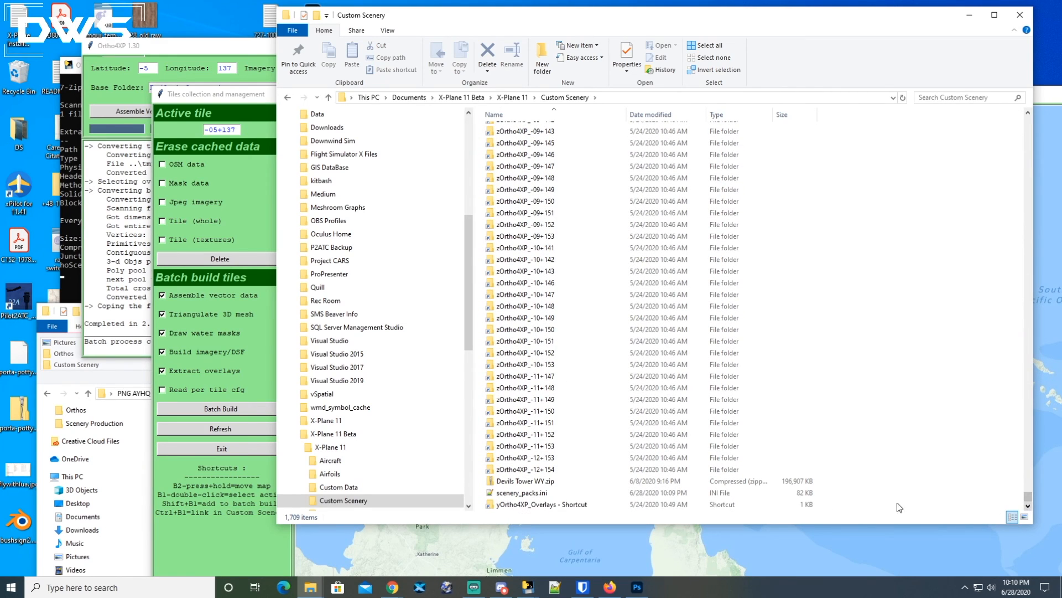
{"action": "double_click", "coordinate": [511, 493]}
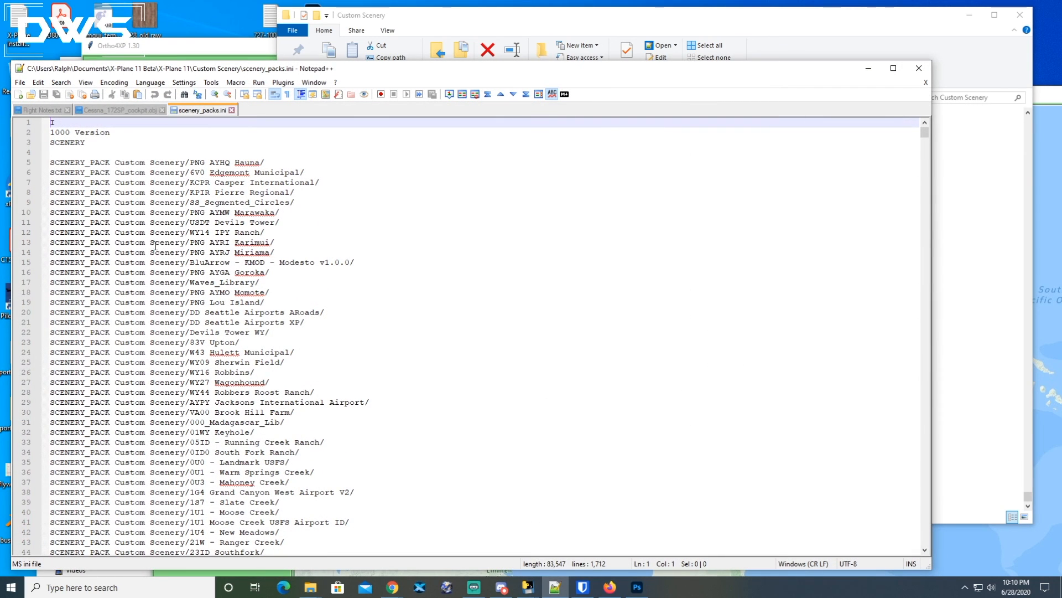
Examine the PNG AYHQ Hauna entry at the top of the scenery pack list.
{"action": "scroll", "coordinate": [198, 171], "scroll_direction": "down", "scroll_amount": 14}
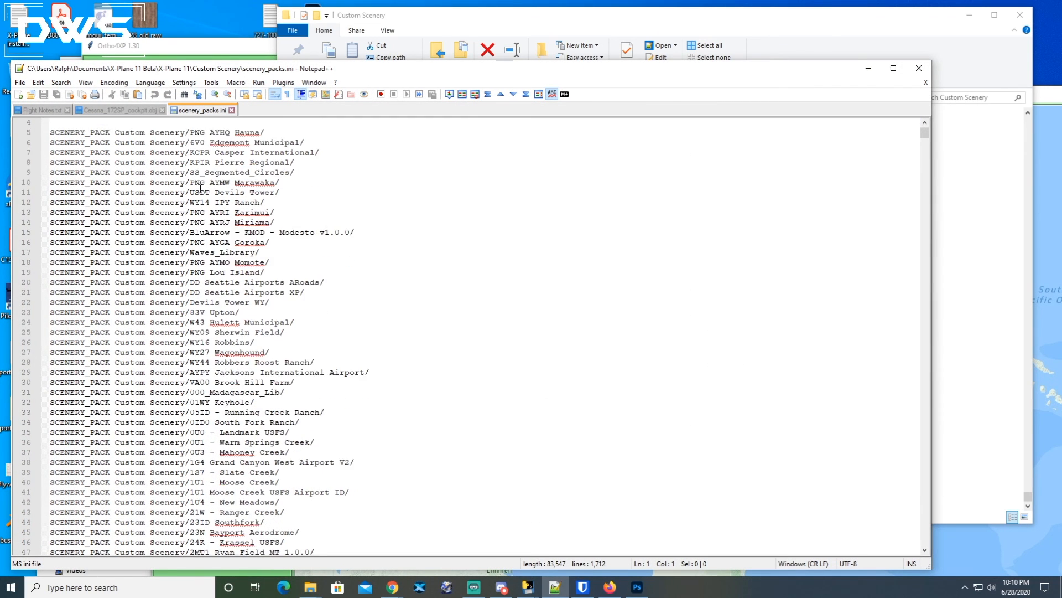
{"action": "scroll", "coordinate": [200, 195], "scroll_direction": "down", "scroll_amount": 16}
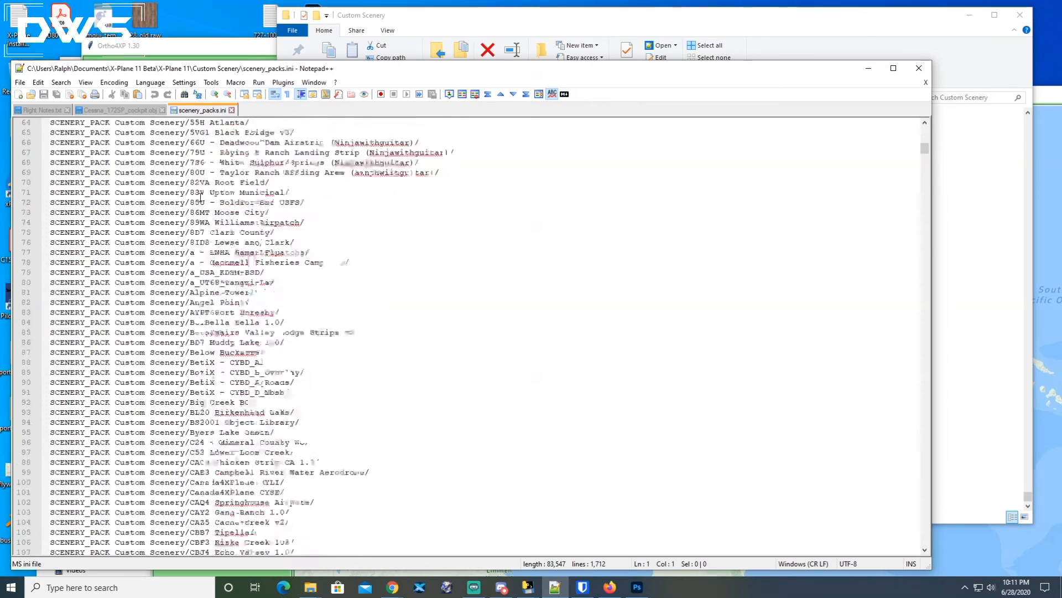
{"action": "left_click_drag", "start_coordinate": [922, 157], "coordinate": [926, 128]}
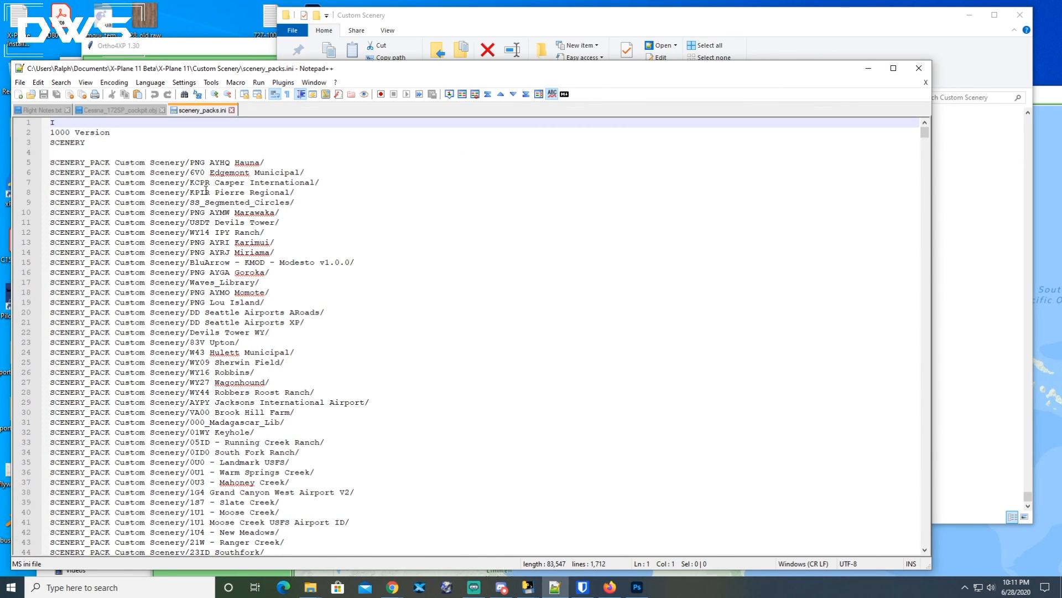
{"action": "left_click_drag", "start_coordinate": [269, 162], "coordinate": [48, 162]}
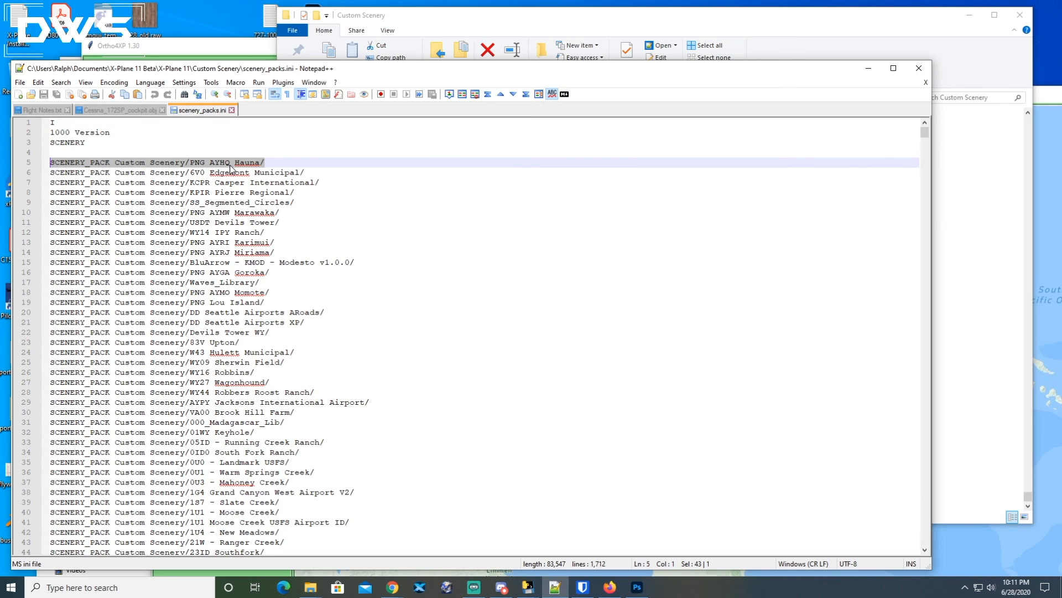
{"action": "left_click", "coordinate": [194, 164]}
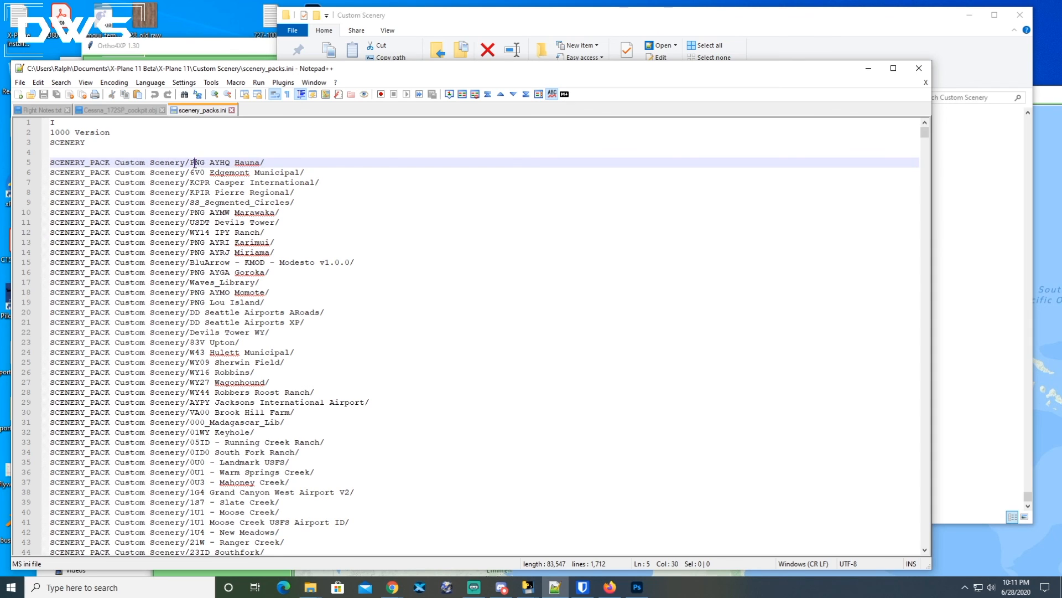
{"action": "left_click_drag", "start_coordinate": [190, 164], "coordinate": [265, 163]}
{"action": "left_click", "coordinate": [270, 162]}
Copy the zOrtho4XP_-05+142 entry from the end of the list and paste it on a new line above PNG AYHQ Hauna.
{"action": "left_click_drag", "start_coordinate": [924, 132], "coordinate": [903, 544]}
{"action": "scroll", "coordinate": [243, 282], "scroll_direction": "up", "scroll_amount": 6}
{"action": "scroll", "coordinate": [252, 260], "scroll_direction": "up", "scroll_amount": 1}
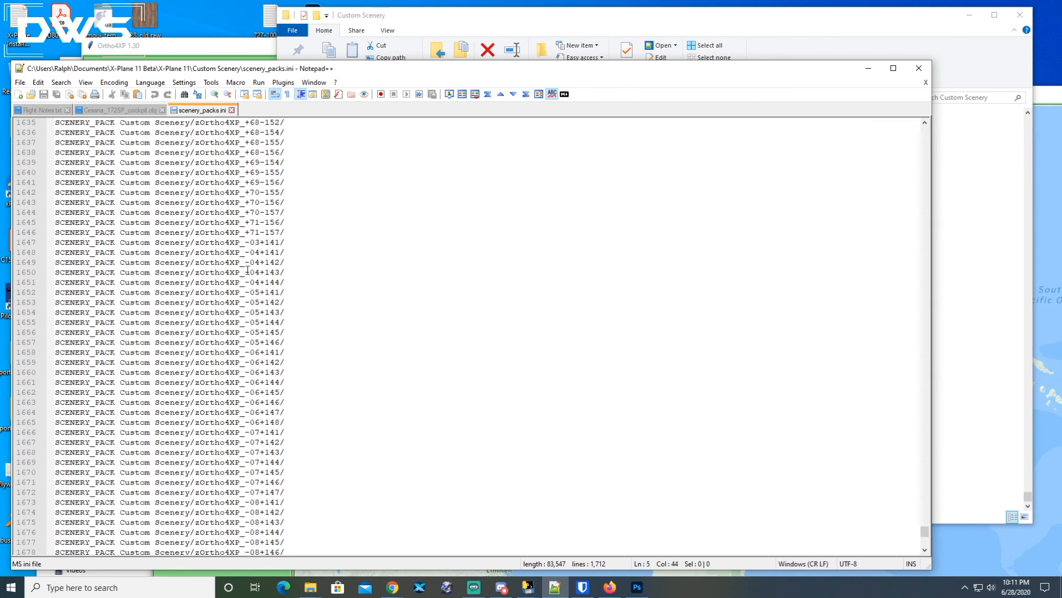
{"action": "left_click_drag", "start_coordinate": [285, 302], "coordinate": [39, 305]}
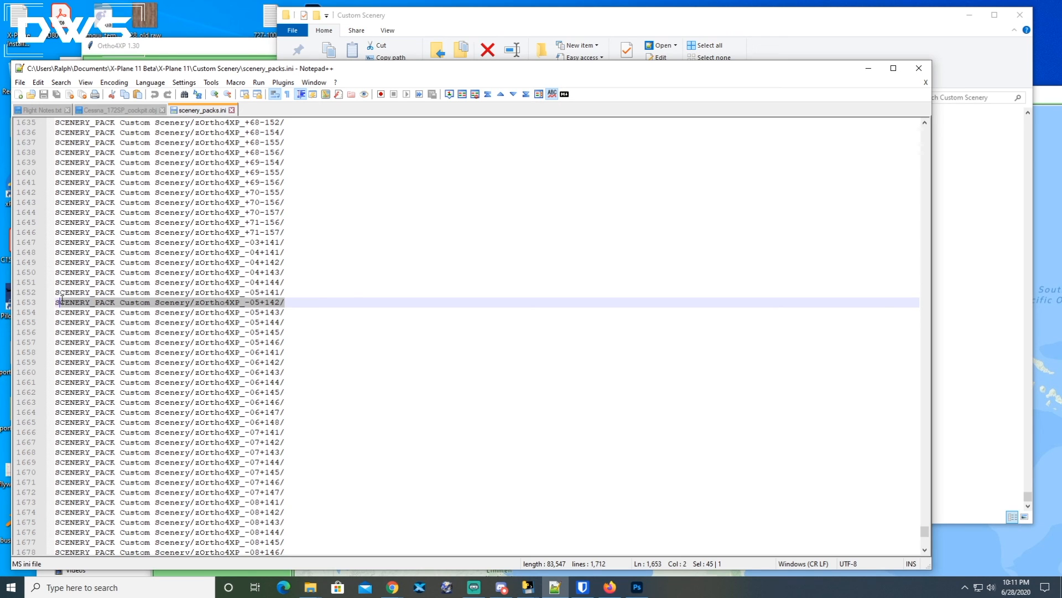
{"action": "left_click", "coordinate": [245, 306], "text": "shift"}
{"action": "left_click_drag", "start_coordinate": [245, 306], "coordinate": [41, 307]}
{"action": "key", "text": "ctrl+c"}
{"action": "left_click_drag", "start_coordinate": [927, 532], "coordinate": [891, 128]}
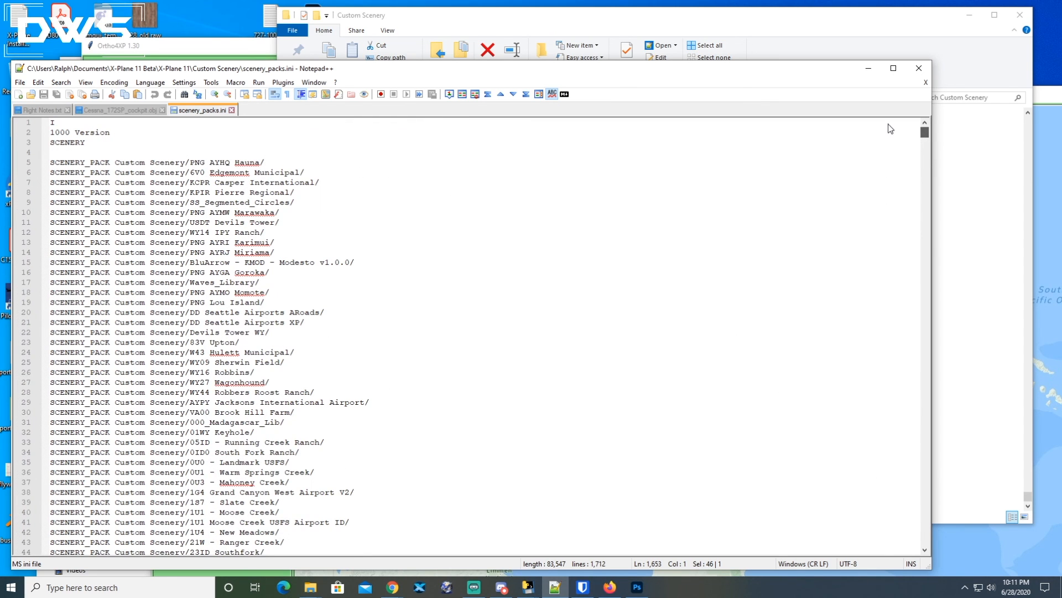
{"action": "left_click", "coordinate": [91, 153]}
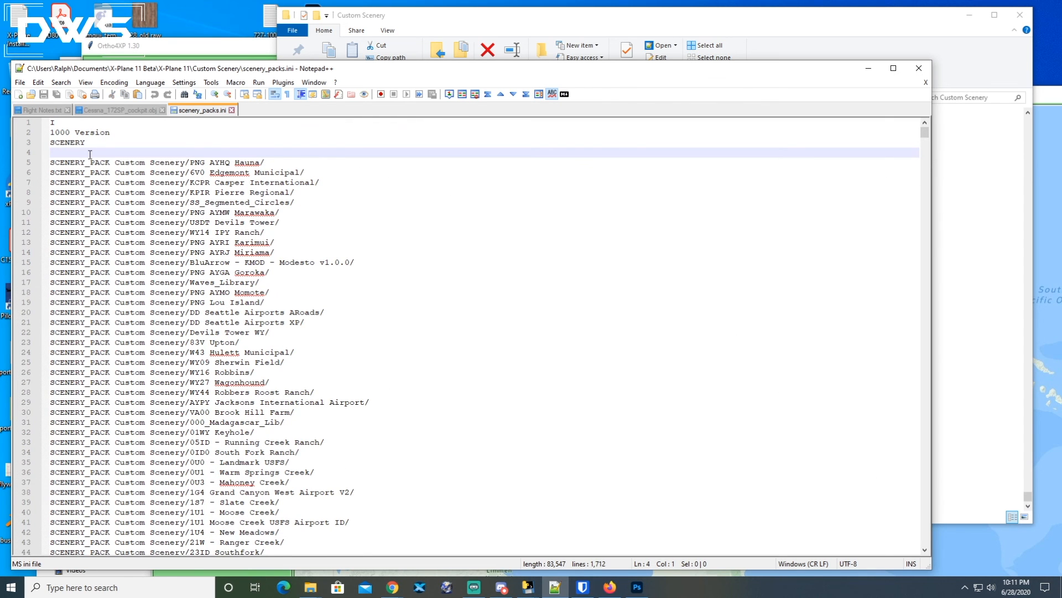
{"action": "key", "text": "Return"}
{"action": "key", "text": "ctrl+v"}
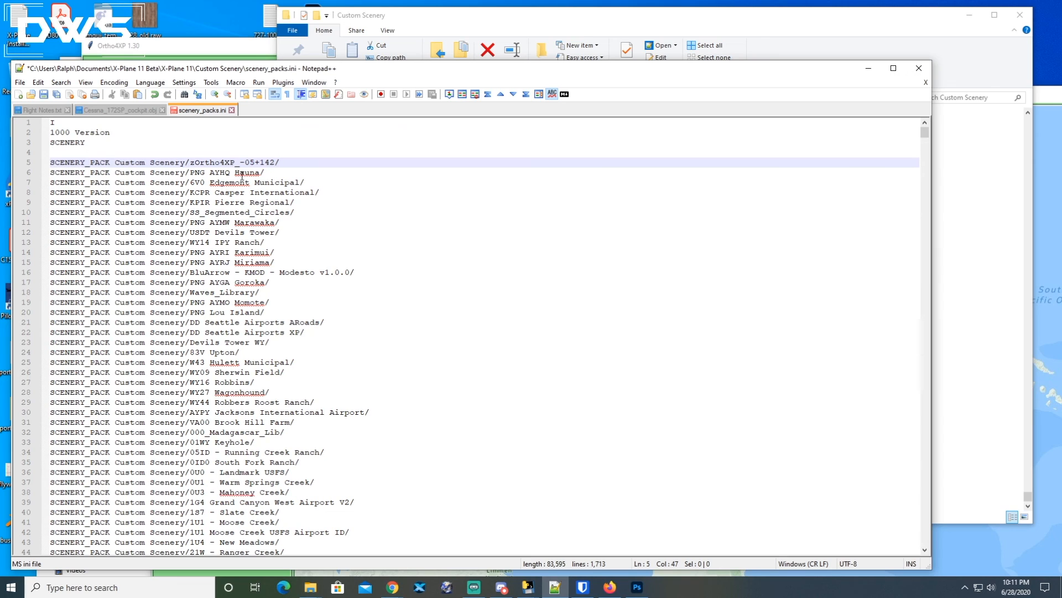
Cut the pasted zOrtho4XP_-05+142 line back out of the top of the list.
{"action": "left_click_drag", "start_coordinate": [284, 162], "coordinate": [190, 163]}
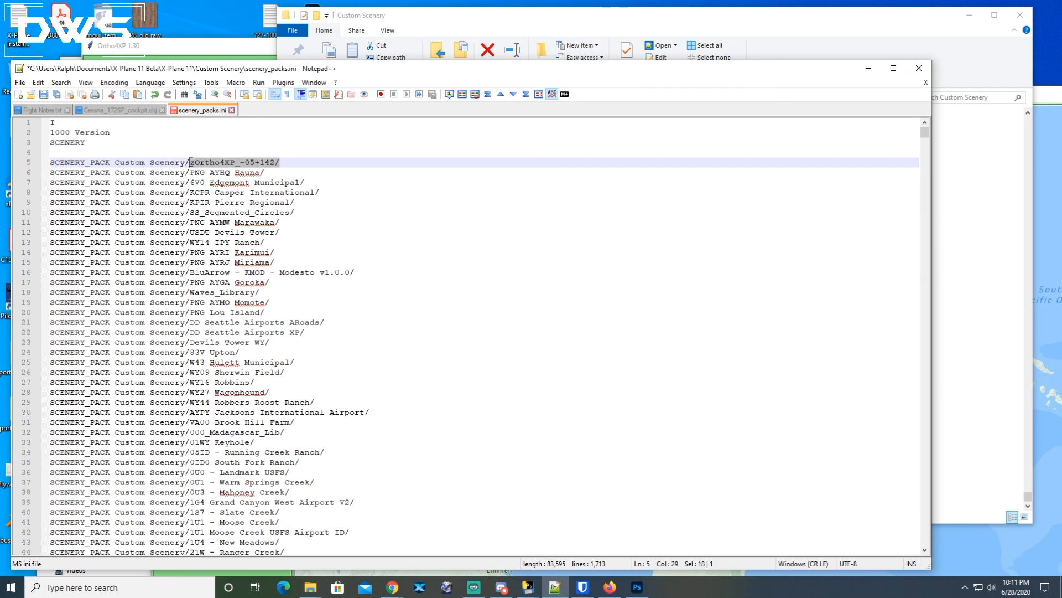
{"action": "left_click", "coordinate": [218, 162]}
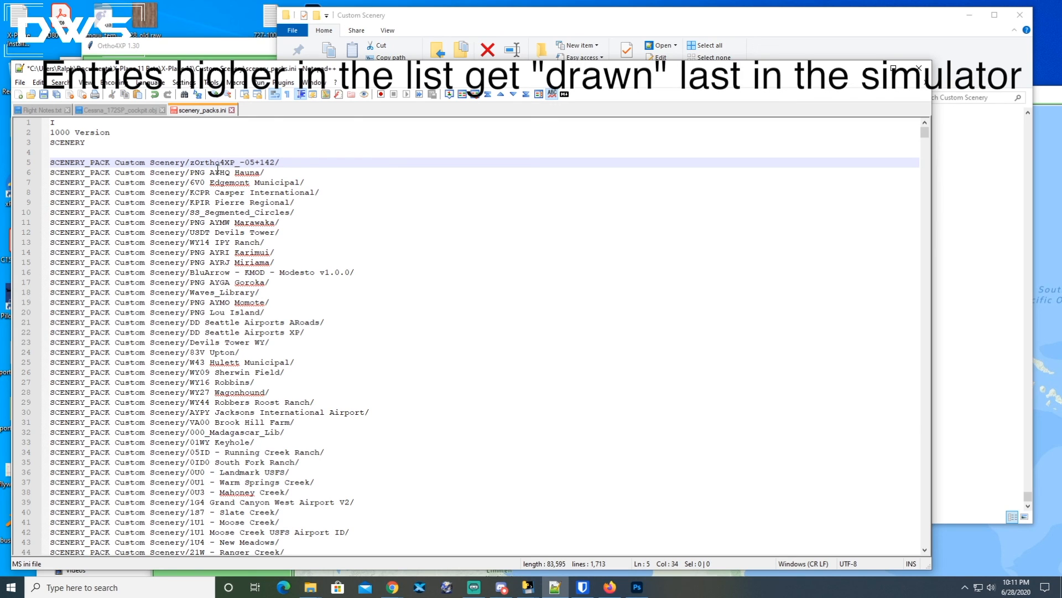
{"action": "left_click", "coordinate": [230, 172]}
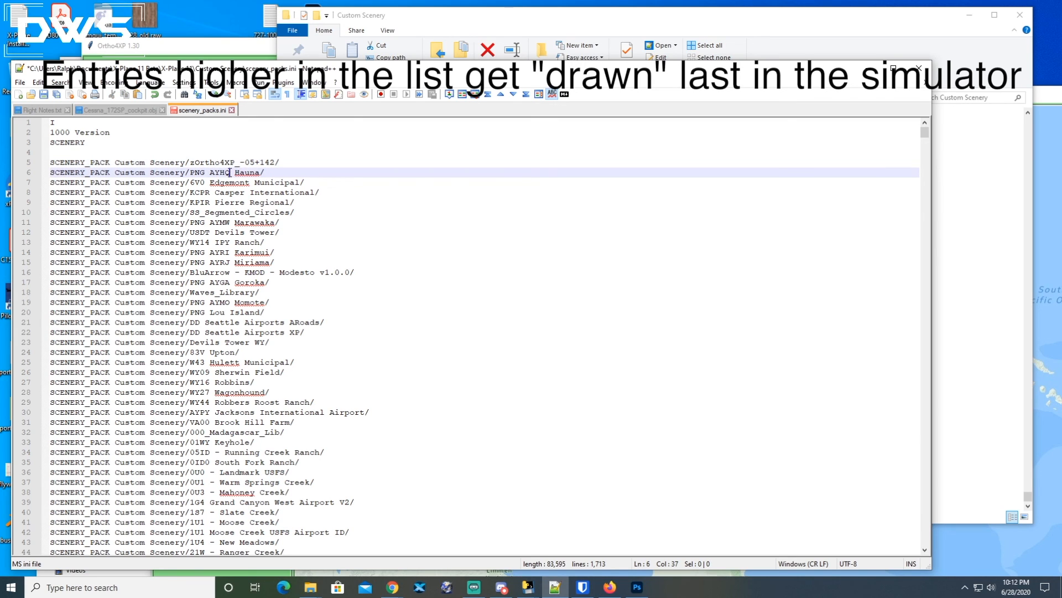
{"action": "left_click_drag", "start_coordinate": [267, 172], "coordinate": [186, 172]}
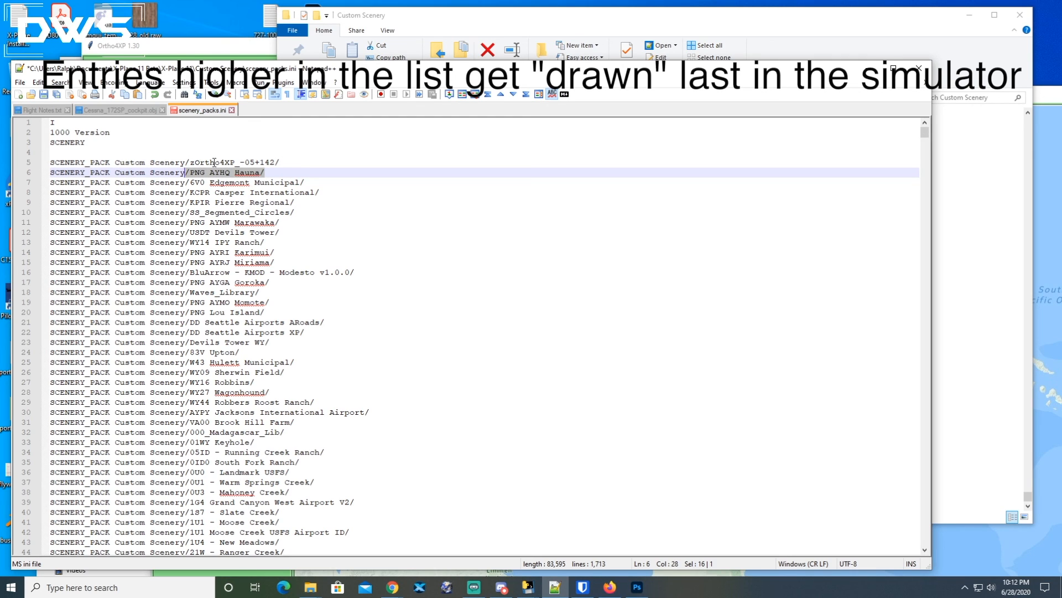
{"action": "left_click_drag", "start_coordinate": [279, 162], "coordinate": [191, 163]}
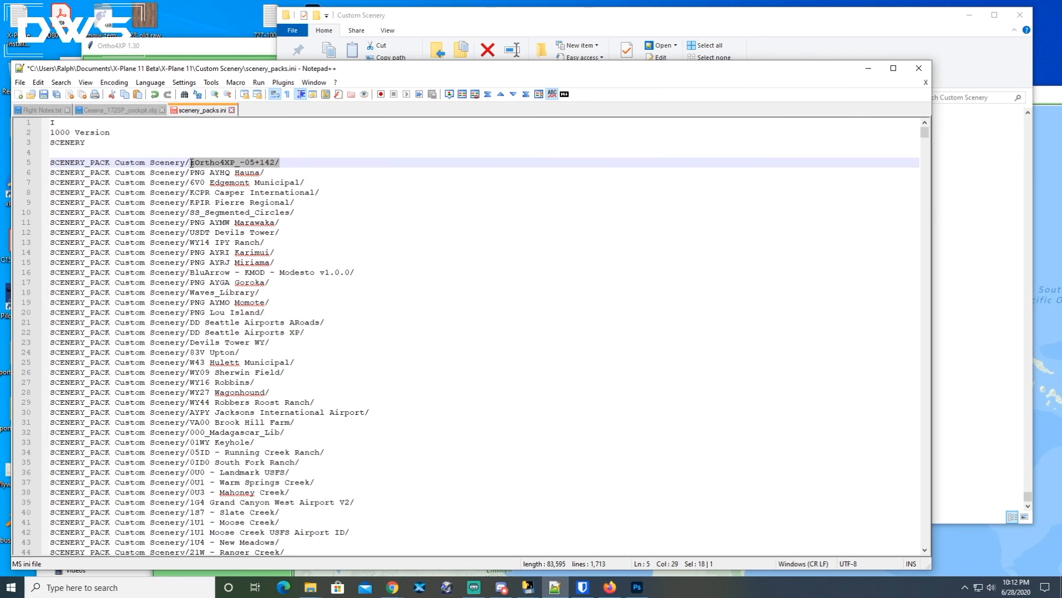
{"action": "left_click", "coordinate": [230, 163]}
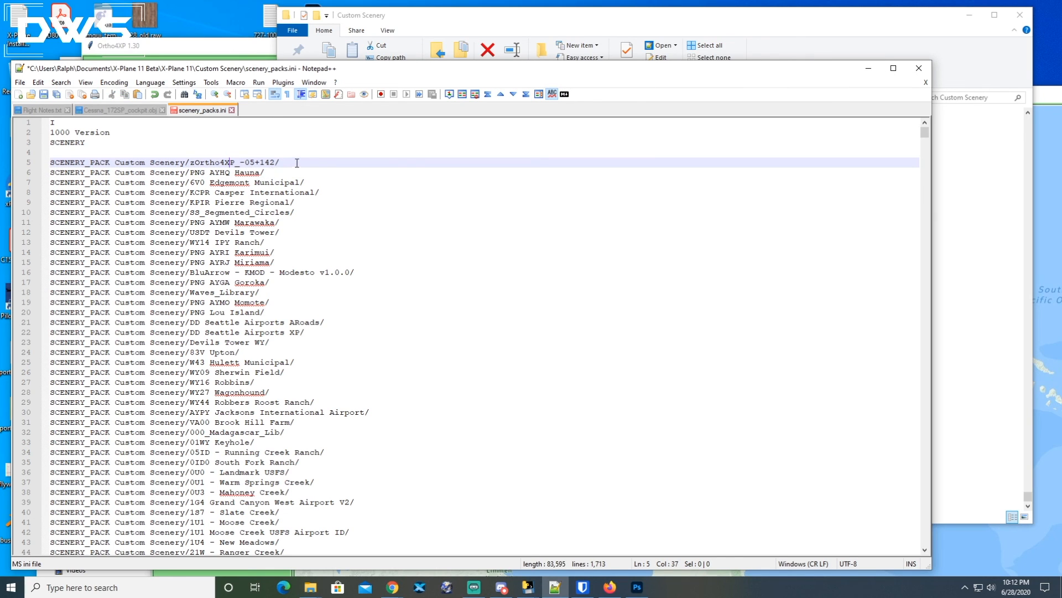
{"action": "left_click_drag", "start_coordinate": [277, 161], "coordinate": [37, 161]}
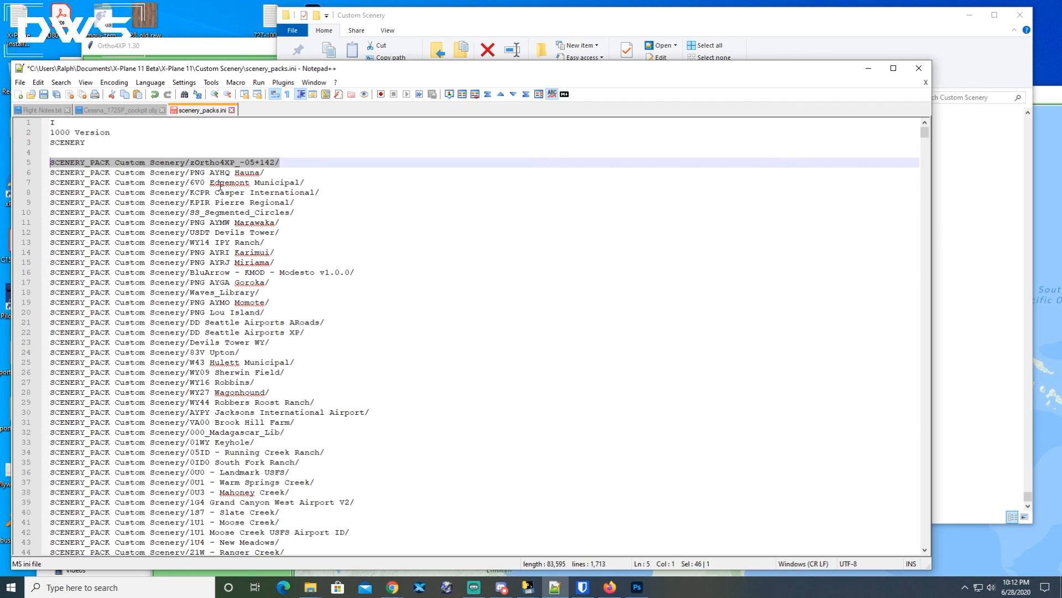
{"action": "key", "text": "ctrl+x"}
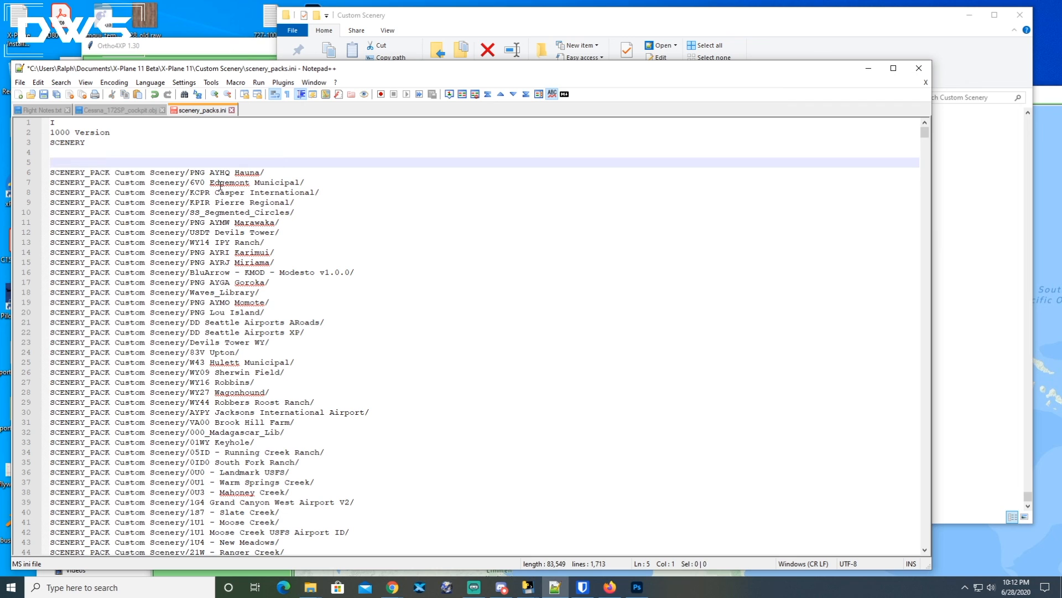
Examine the Global Airports, X-Plane Landmarks and yOrtho4XP_Overlays entries further down the list, then minimize the editor.
{"action": "left_click_drag", "start_coordinate": [925, 133], "coordinate": [910, 224]}
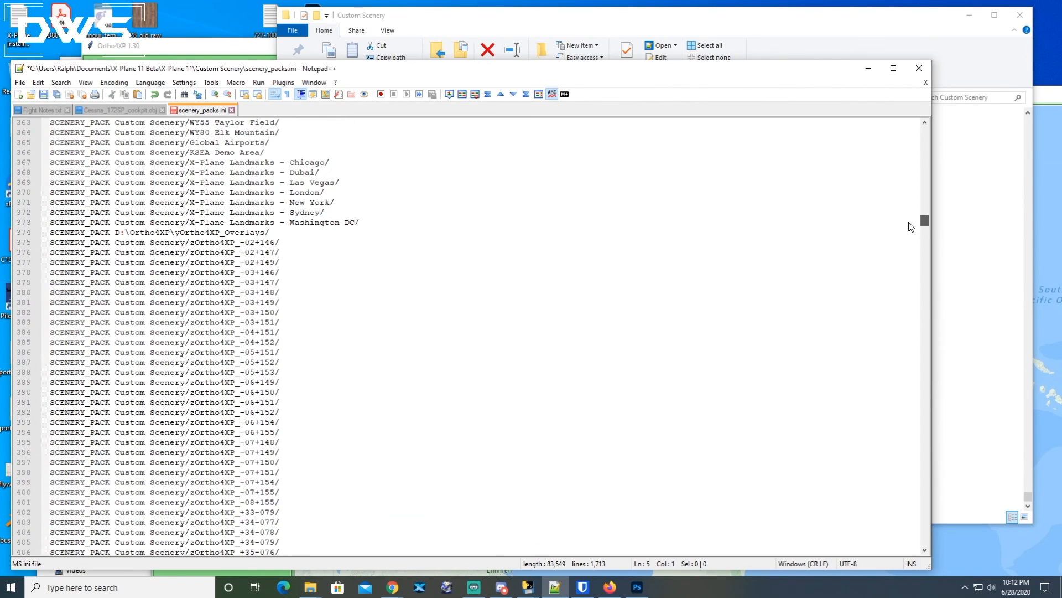
{"action": "scroll", "coordinate": [245, 265], "scroll_direction": "up", "scroll_amount": 3}
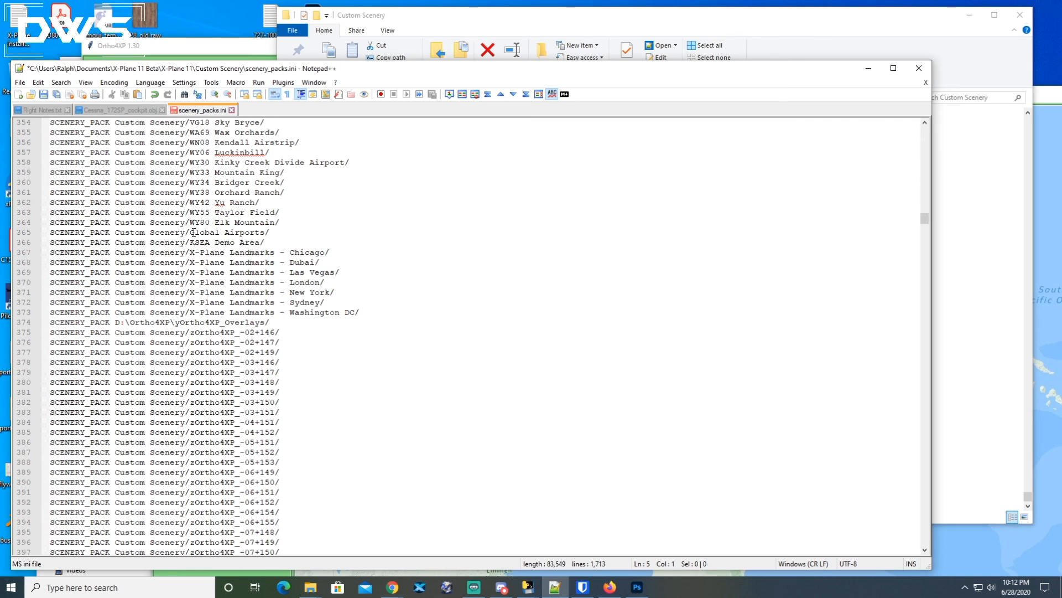
{"action": "left_click_drag", "start_coordinate": [44, 235], "coordinate": [373, 313]}
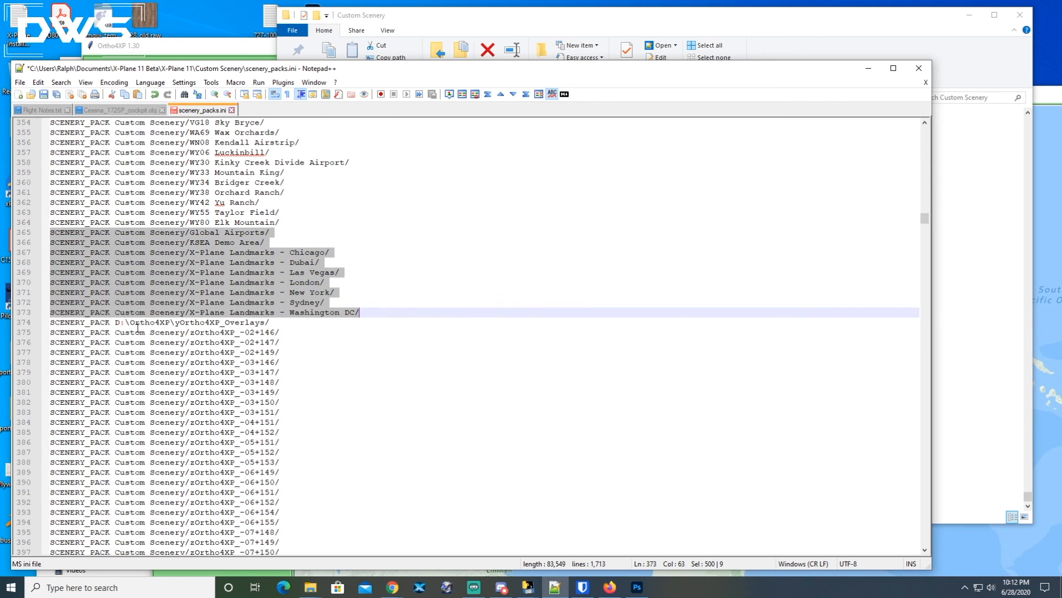
{"action": "left_click_drag", "start_coordinate": [271, 322], "coordinate": [53, 322]}
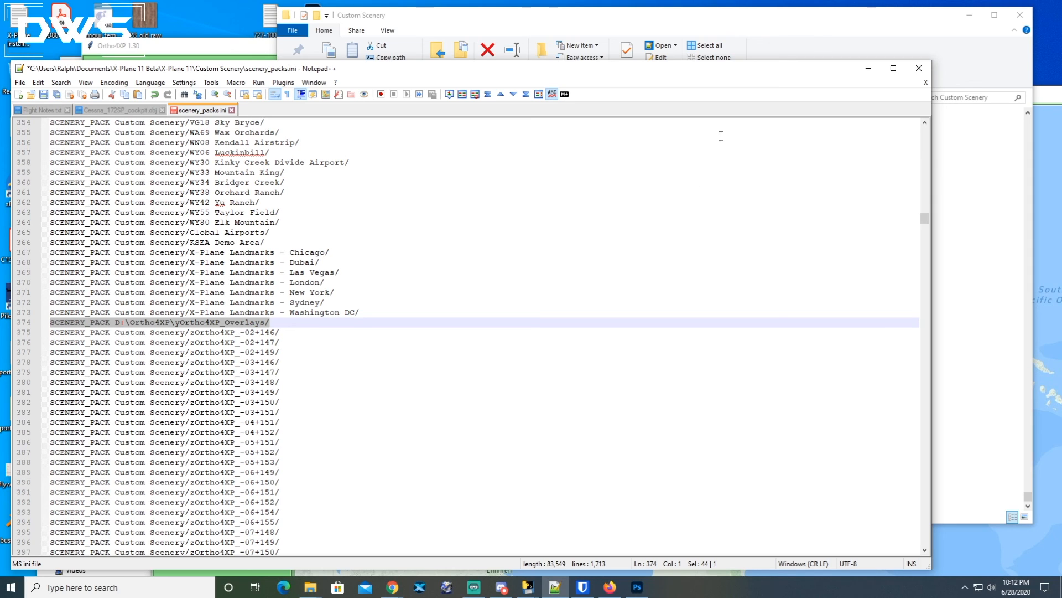
{"action": "left_click", "coordinate": [869, 68]}
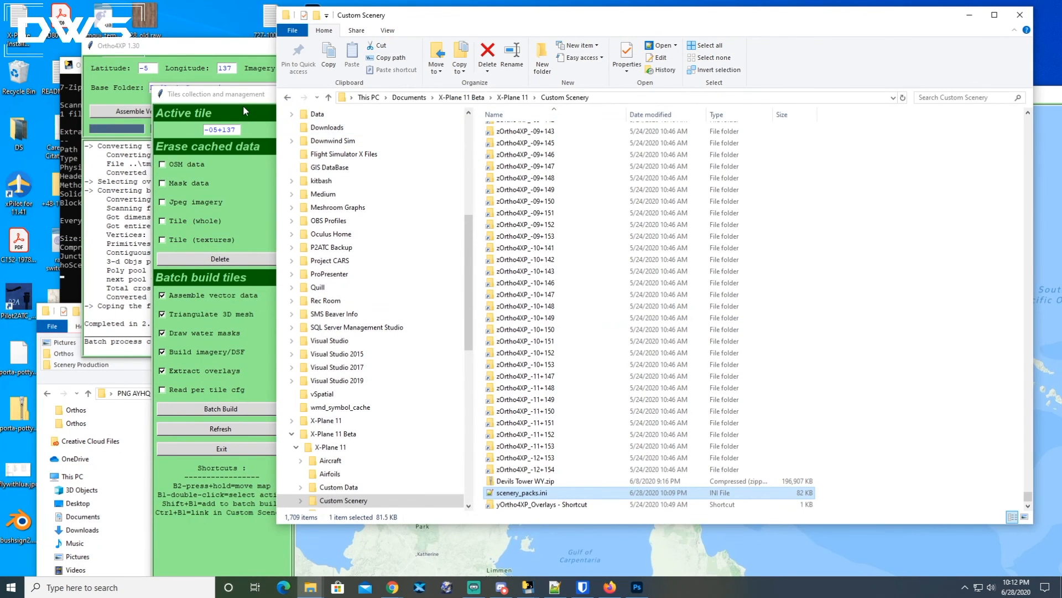
Make tile -05+142 the active tile on the tiles collection map.
{"action": "left_click", "coordinate": [237, 100]}
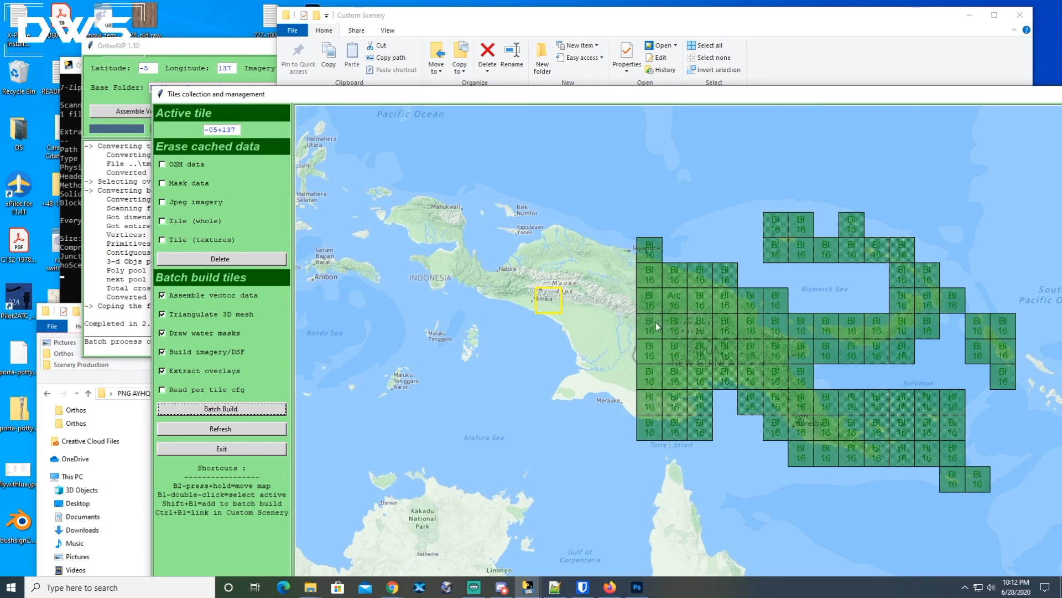
{"action": "double_click", "coordinate": [676, 299]}
{"action": "left_click", "coordinate": [562, 33]}
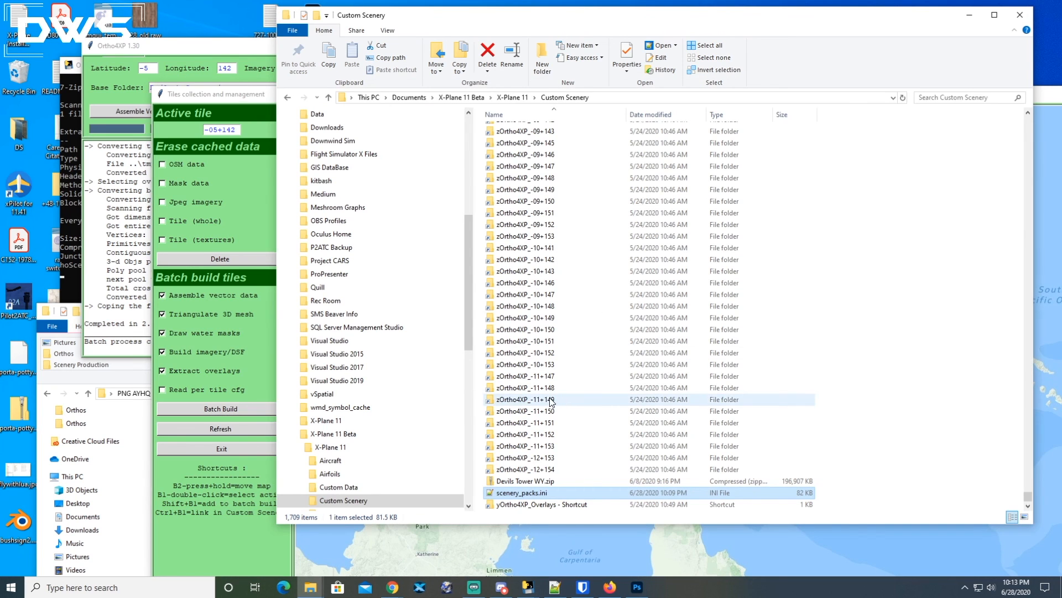
Open the yOrtho4XP_Overlays folder inside D:\Ortho4XP.
{"action": "left_click_drag", "start_coordinate": [467, 337], "coordinate": [309, 247]}
{"action": "left_click", "coordinate": [286, 246]}
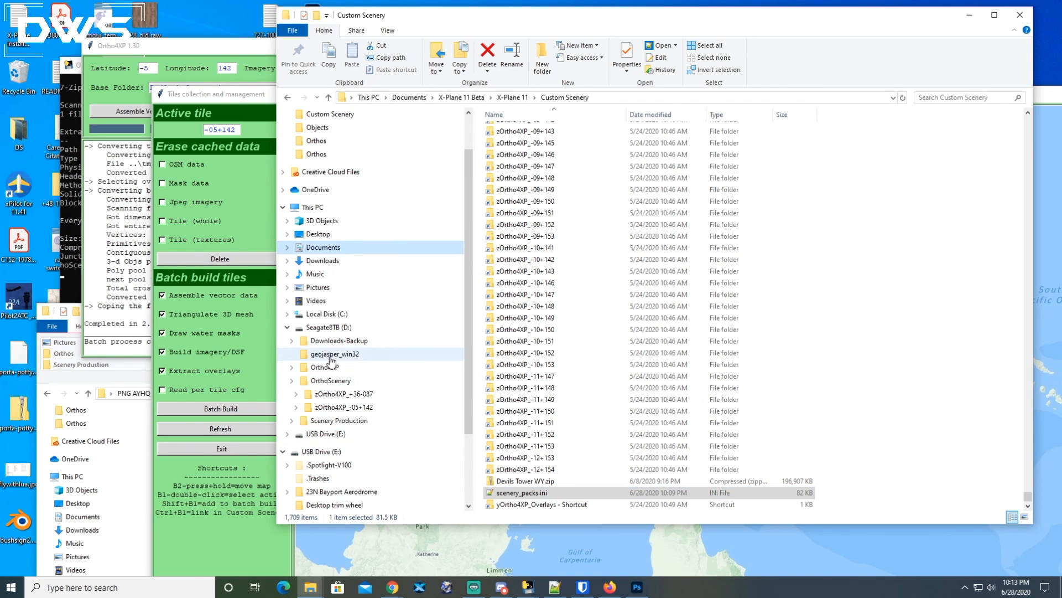
{"action": "left_click", "coordinate": [332, 327]}
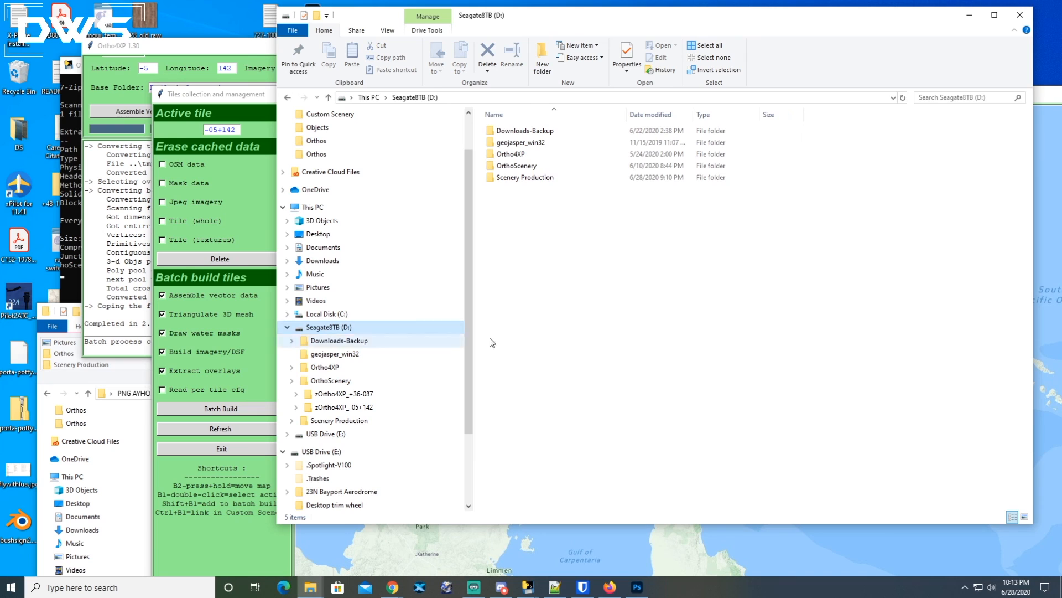
{"action": "double_click", "coordinate": [522, 156]}
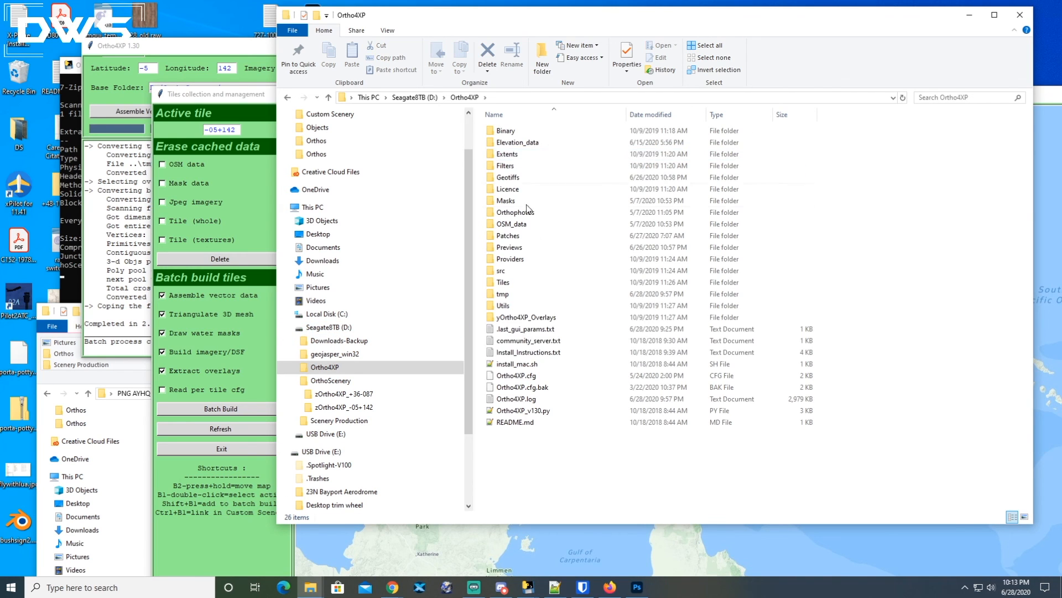
{"action": "double_click", "coordinate": [517, 317]}
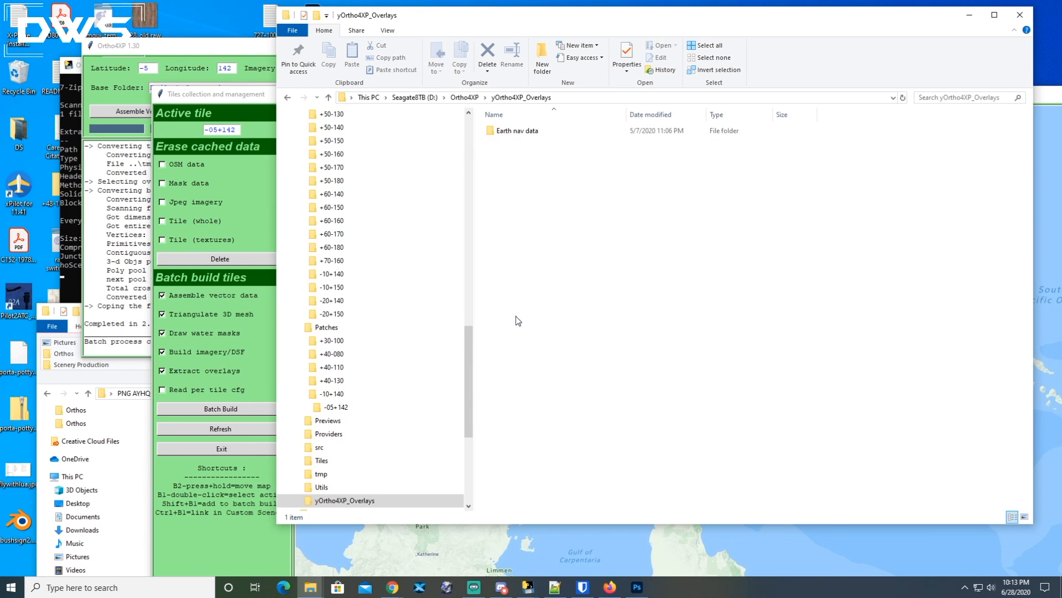
Browse into the Earth nav data -10+140 folder and locate the -05+142.dsf overlay file.
{"action": "double_click", "coordinate": [502, 134]}
{"action": "scroll", "coordinate": [548, 238], "scroll_direction": "down", "scroll_amount": 1}
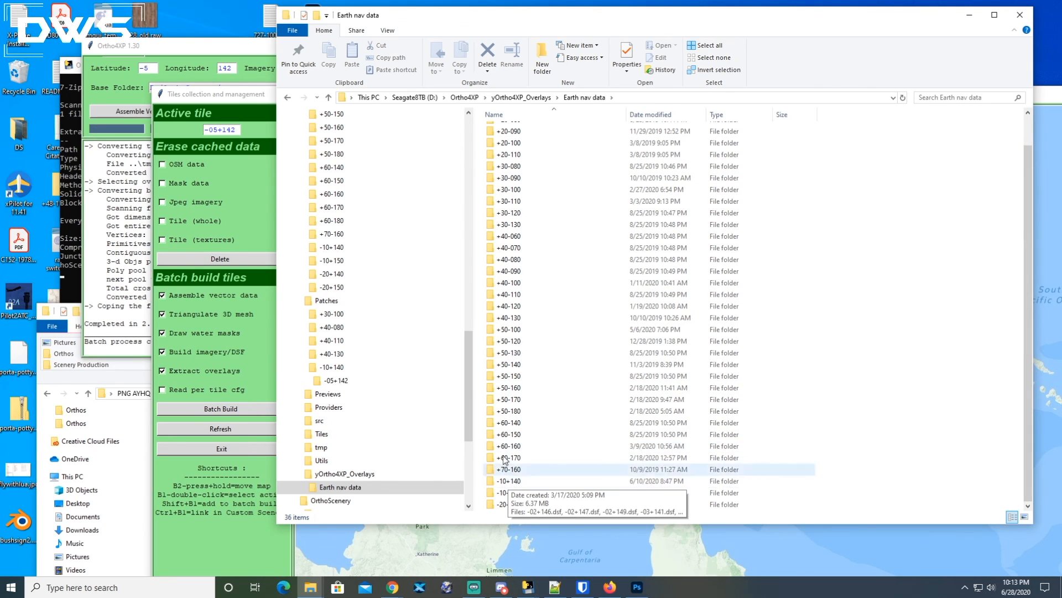
{"action": "double_click", "coordinate": [510, 484]}
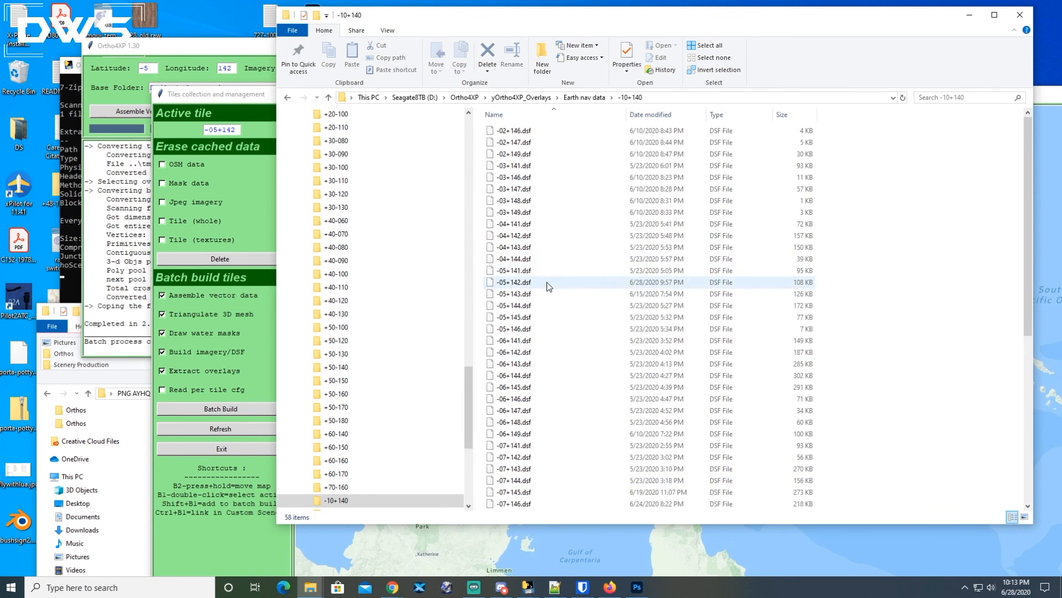
{"action": "left_click", "coordinate": [520, 284]}
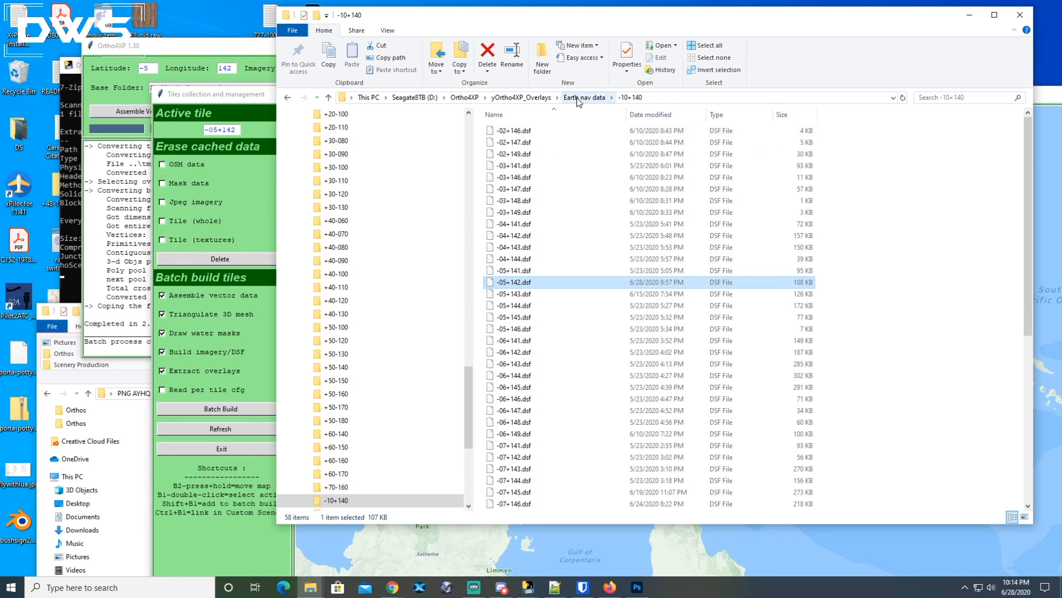
Create a shortcut to the yOrtho4XP_Overlays folder inside D:\Ortho4XP.
{"action": "left_click", "coordinate": [532, 98]}
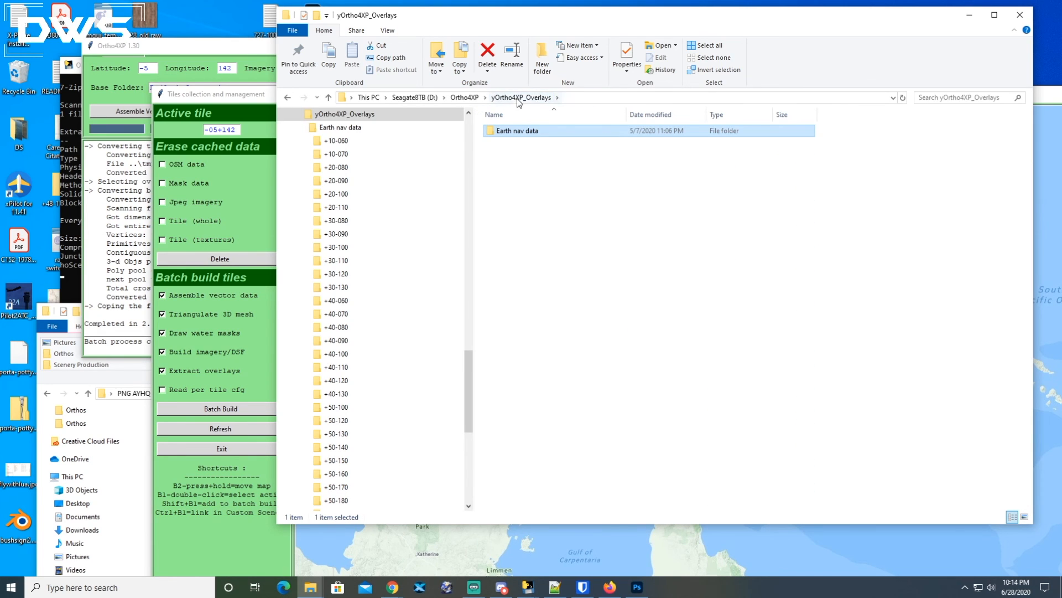
{"action": "left_click", "coordinate": [459, 98]}
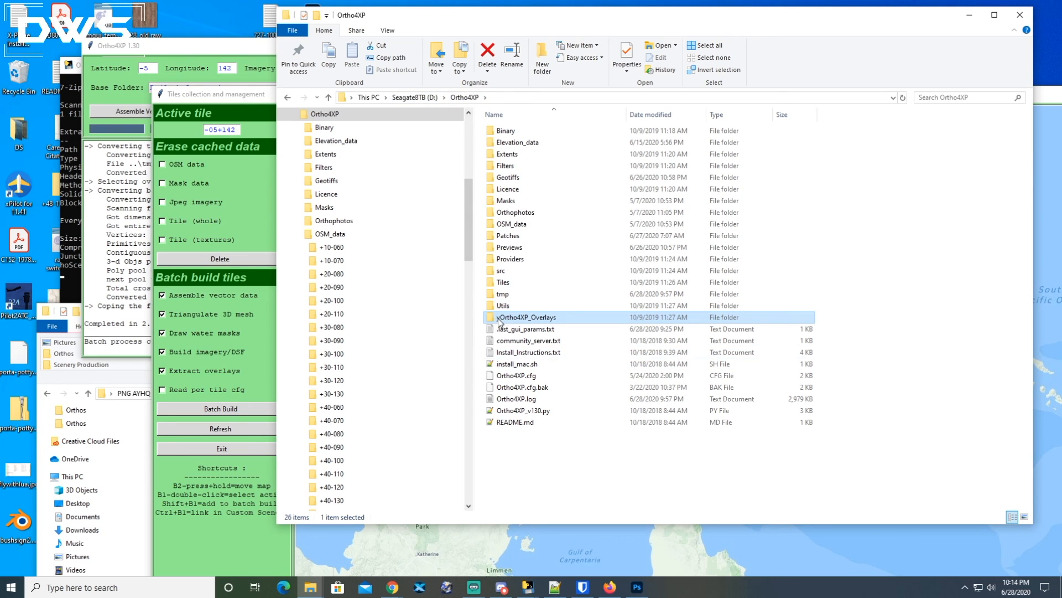
{"action": "mouse_move", "coordinate": [497, 322]}
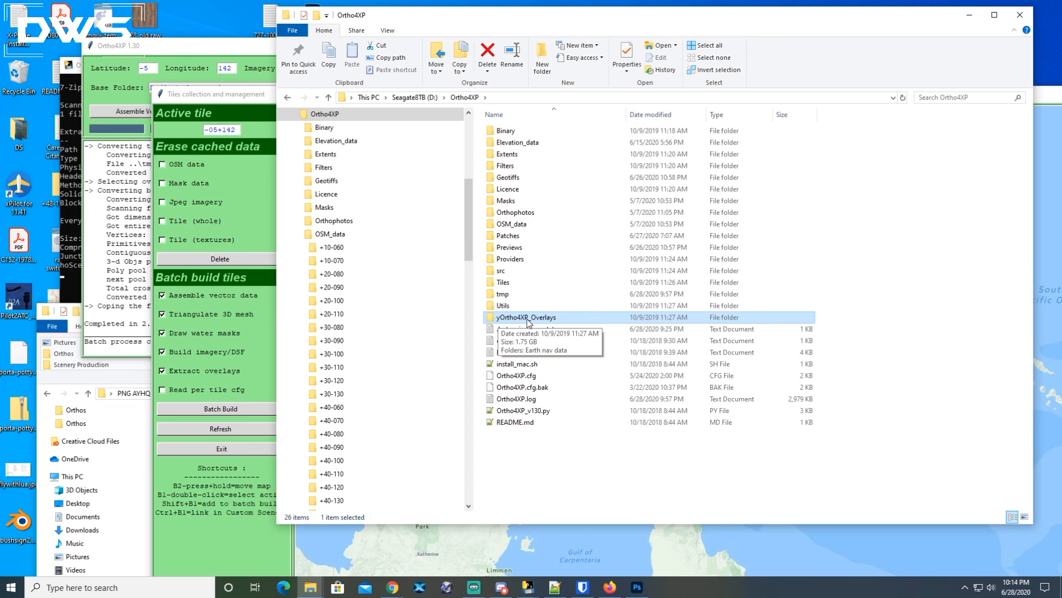
{"action": "right_click", "coordinate": [501, 319]}
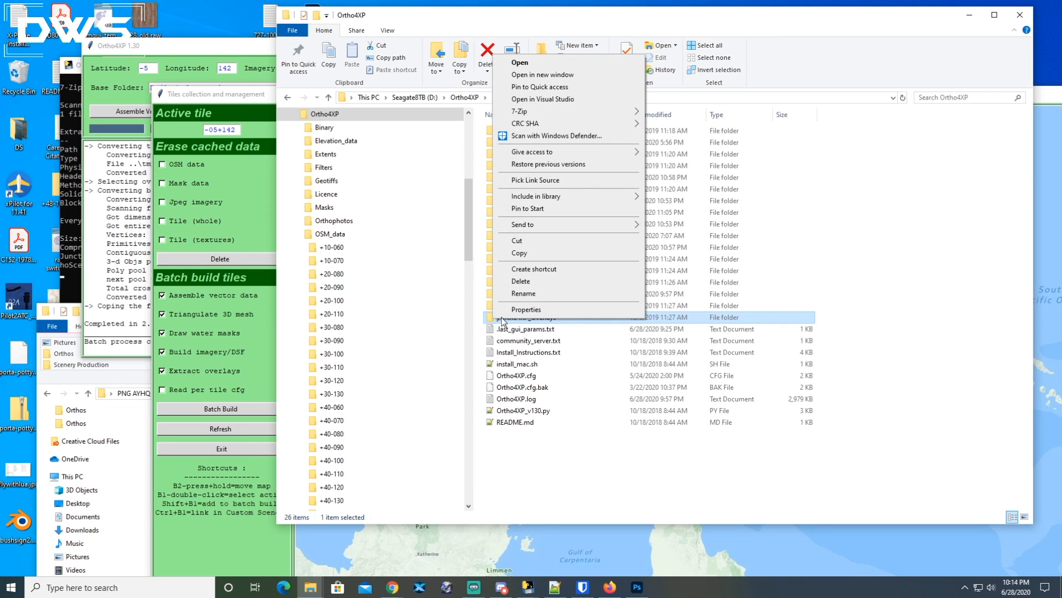
{"action": "left_click", "coordinate": [534, 269]}
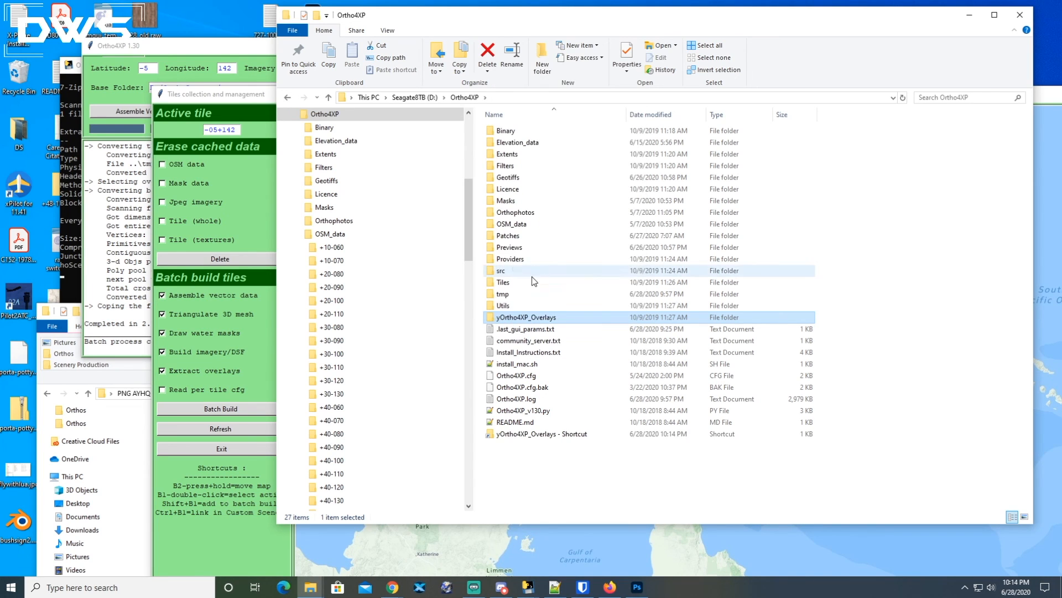
{"action": "left_click", "coordinate": [541, 436]}
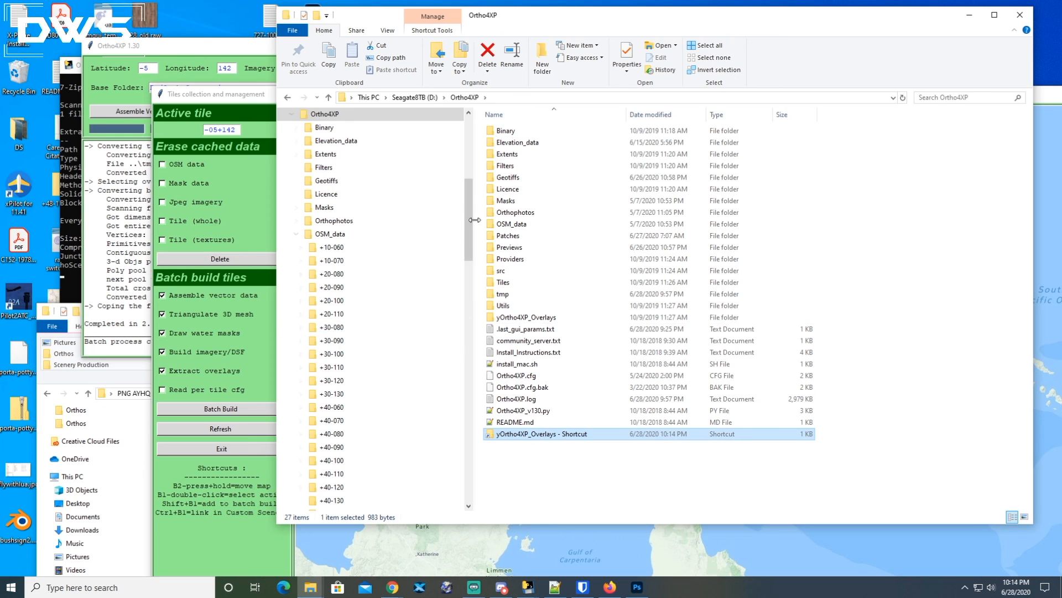
Open the X-Plane 11 Beta Custom Scenery folder and locate the yOrtho4XP_Overlays shortcut at the end of its list.
{"action": "left_click_drag", "start_coordinate": [468, 230], "coordinate": [466, 174]}
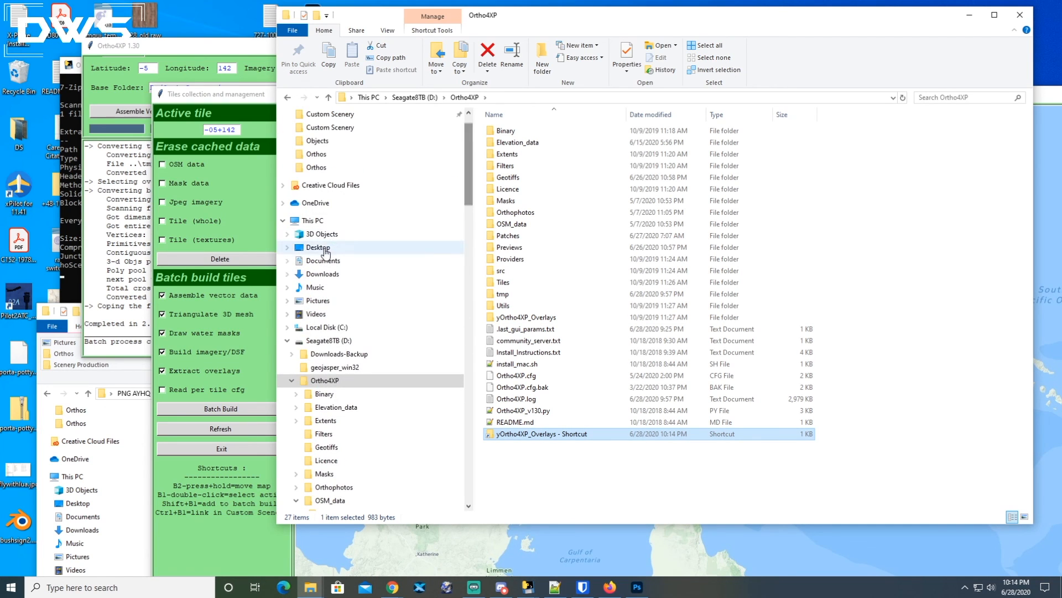
{"action": "left_click", "coordinate": [287, 260]}
{"action": "scroll", "coordinate": [299, 474], "scroll_direction": "down", "scroll_amount": 4}
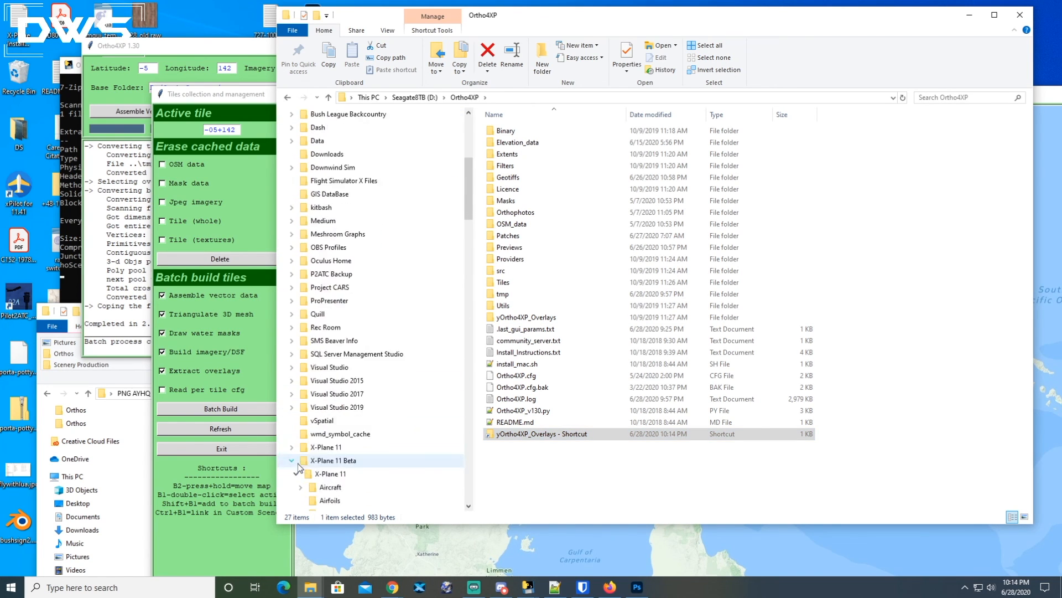
{"action": "scroll", "coordinate": [354, 420], "scroll_direction": "down", "scroll_amount": 2}
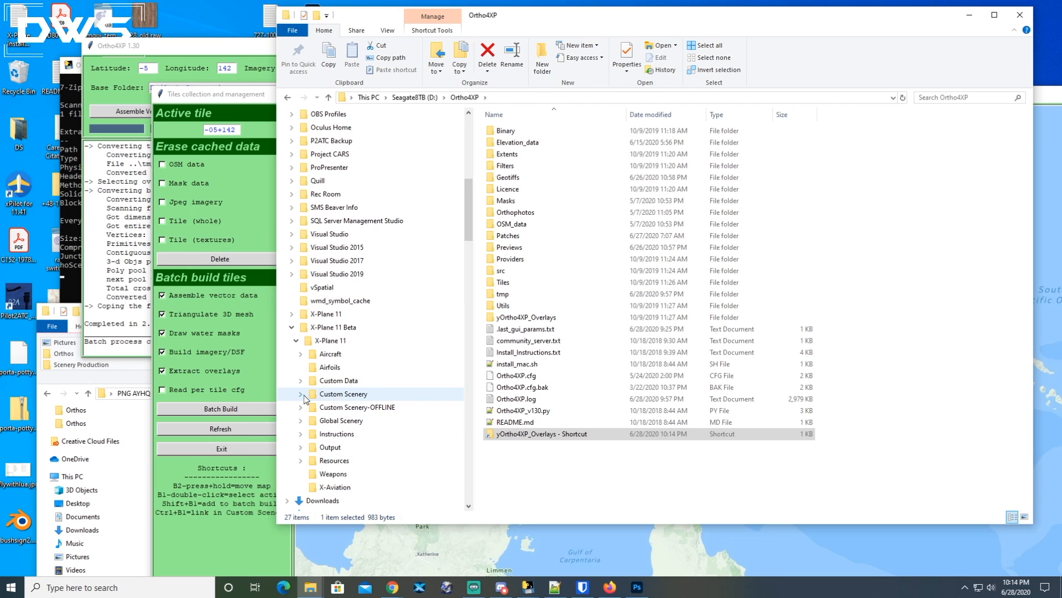
{"action": "left_click", "coordinate": [522, 436]}
{"action": "mouse_move", "coordinate": [523, 438]}
{"action": "left_mouse_down"}
{"action": "mouse_move", "coordinate": [407, 481]}
{"action": "mouse_move", "coordinate": [341, 397]}
{"action": "mouse_move", "coordinate": [526, 398]}
{"action": "mouse_move", "coordinate": [539, 450]}
{"action": "mouse_move", "coordinate": [524, 432]}
{"action": "left_mouse_up"}
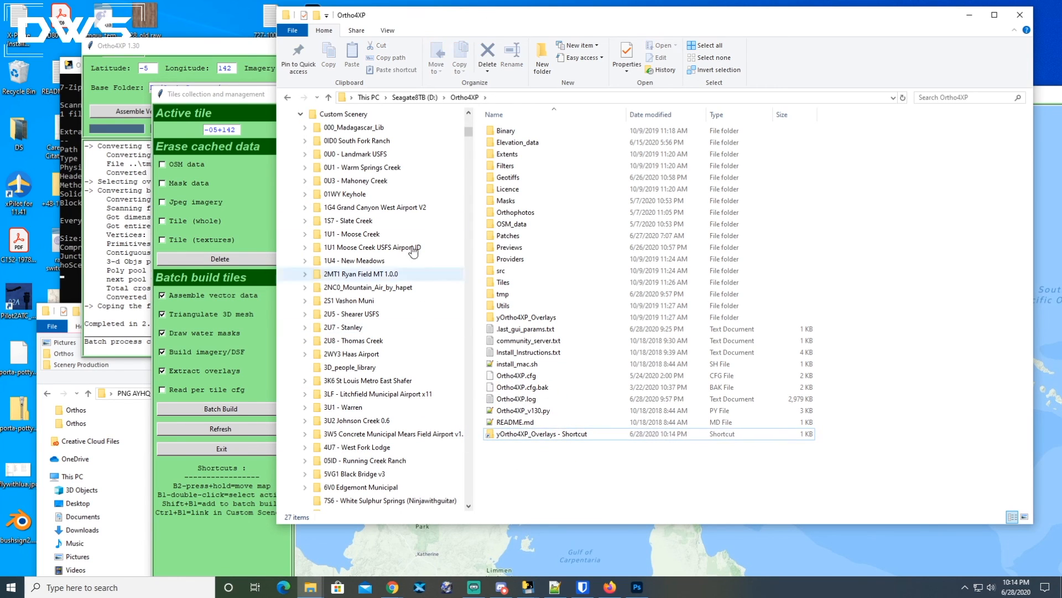
{"action": "left_click", "coordinate": [343, 114]}
{"action": "left_click_drag", "start_coordinate": [1028, 120], "coordinate": [1039, 515]}
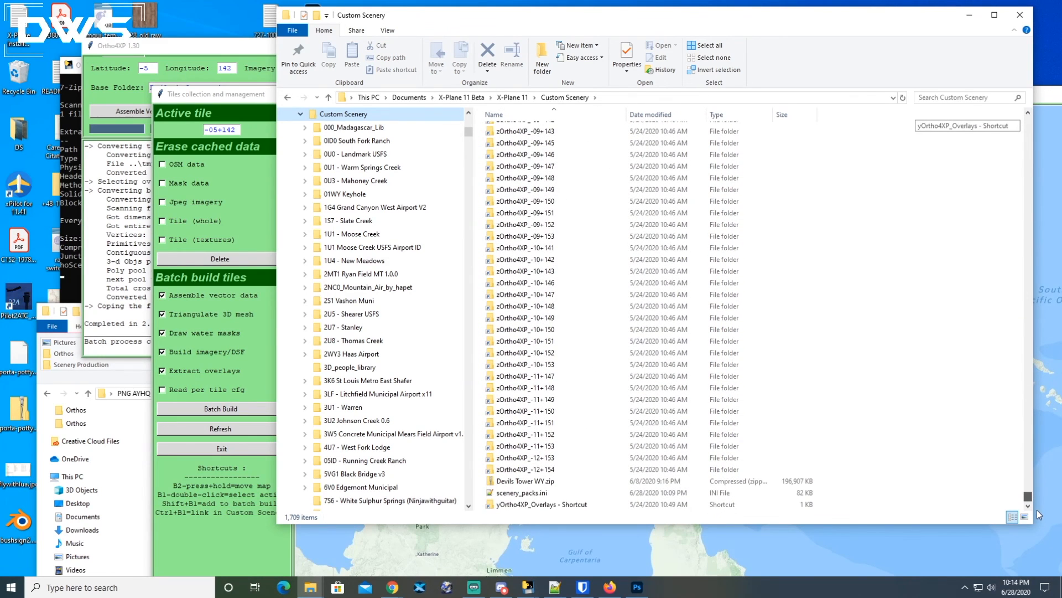
{"action": "left_click", "coordinate": [513, 505]}
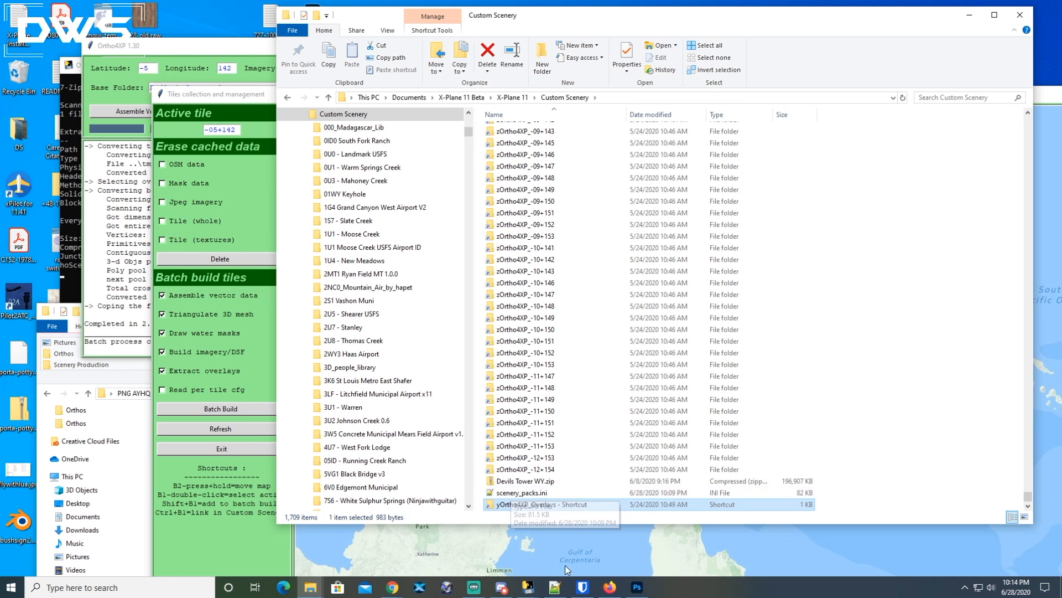
Examine the yOrtho4XP_Overlays line and its neighbouring entries in scenery_packs.ini, then minimize the editor.
{"action": "mouse_move", "coordinate": [556, 593]}
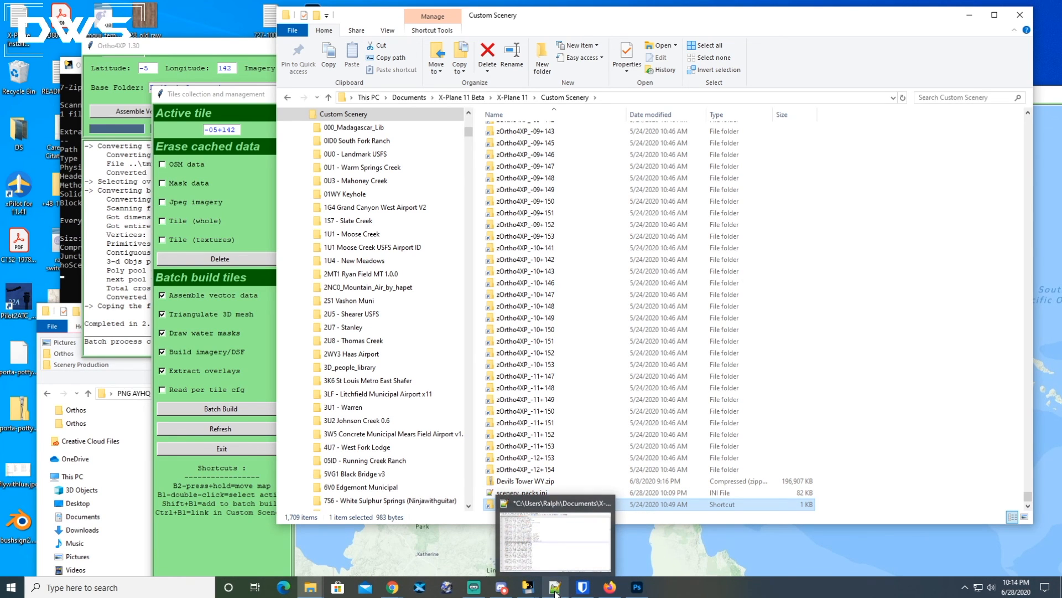
{"action": "left_click", "coordinate": [556, 591]}
{"action": "left_click", "coordinate": [221, 330]}
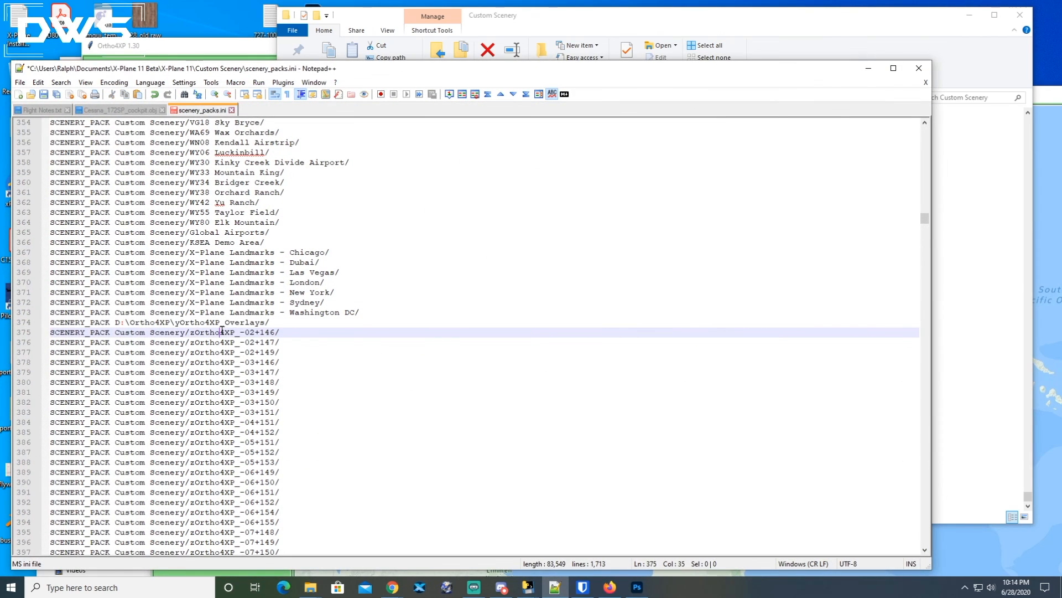
{"action": "left_click_drag", "start_coordinate": [270, 323], "coordinate": [36, 319]}
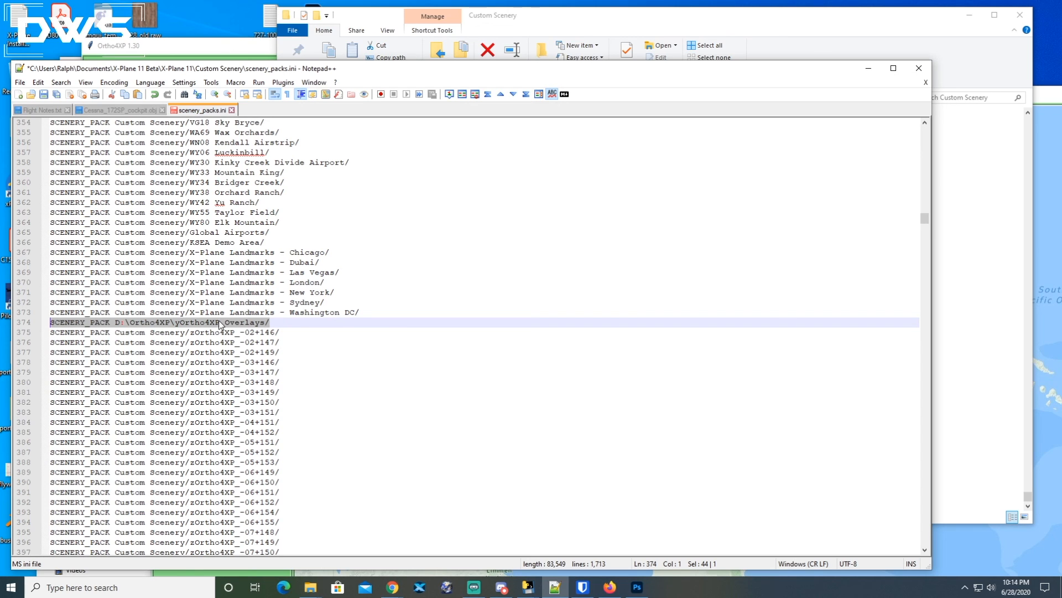
{"action": "left_click", "coordinate": [360, 312]}
{"action": "left_click_drag", "start_coordinate": [361, 312], "coordinate": [43, 243]}
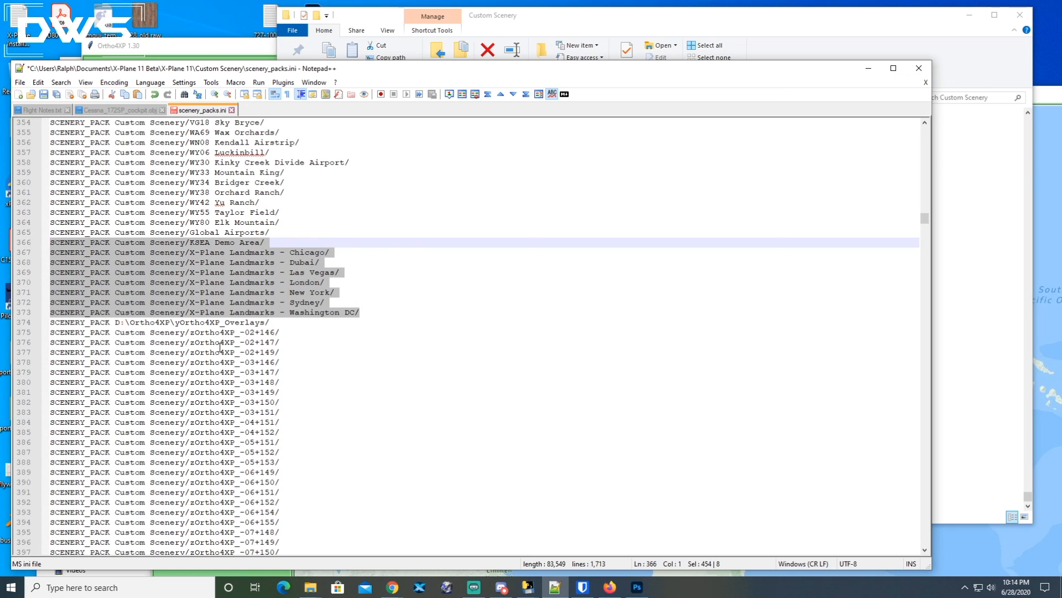
{"action": "left_click_drag", "start_coordinate": [271, 322], "coordinate": [42, 319]}
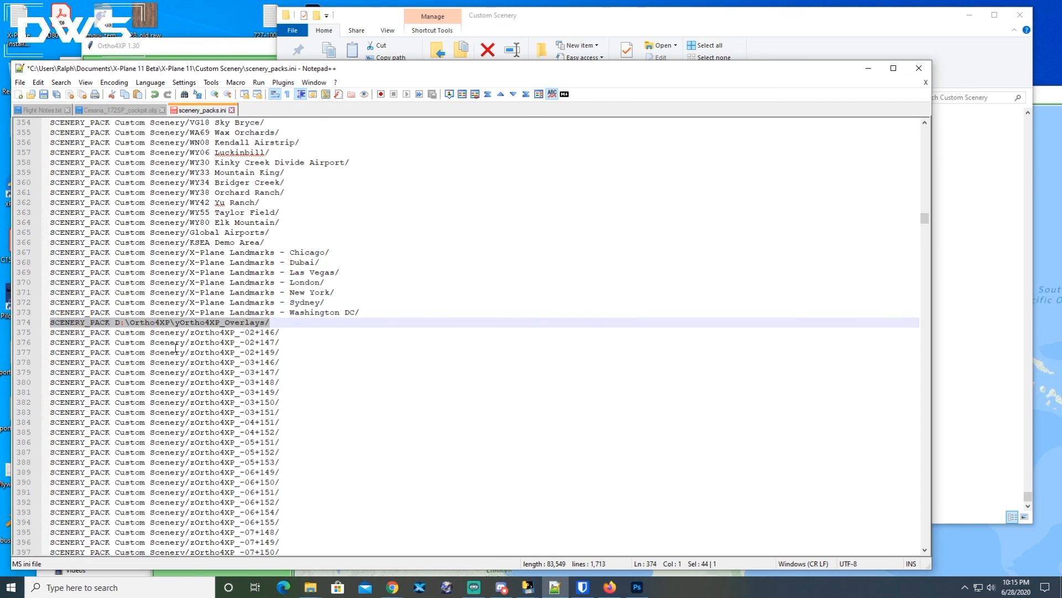
{"action": "left_click_drag", "start_coordinate": [125, 332], "coordinate": [279, 522]}
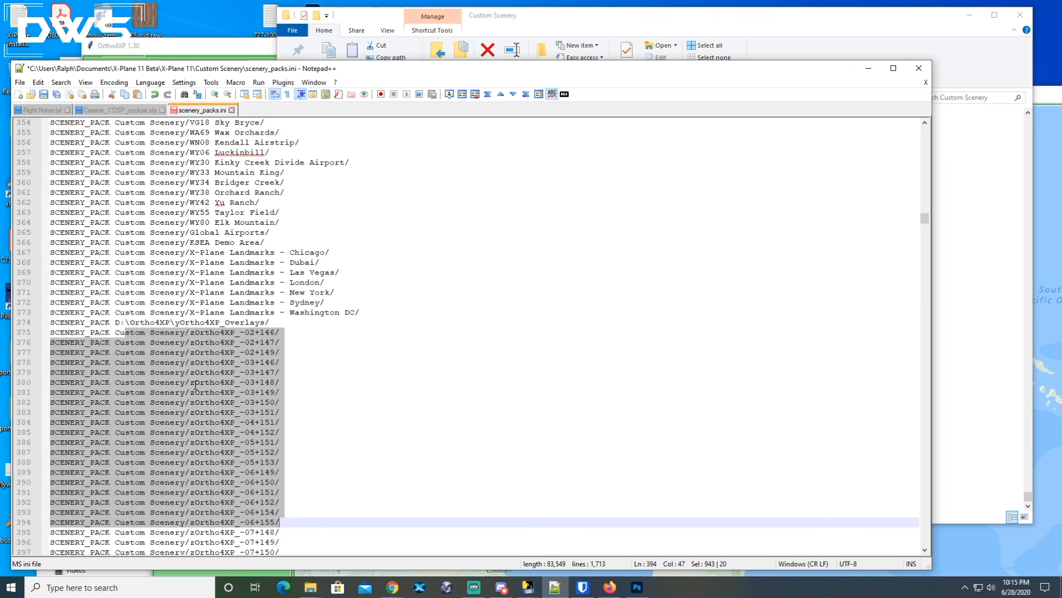
{"action": "left_click", "coordinate": [194, 383]}
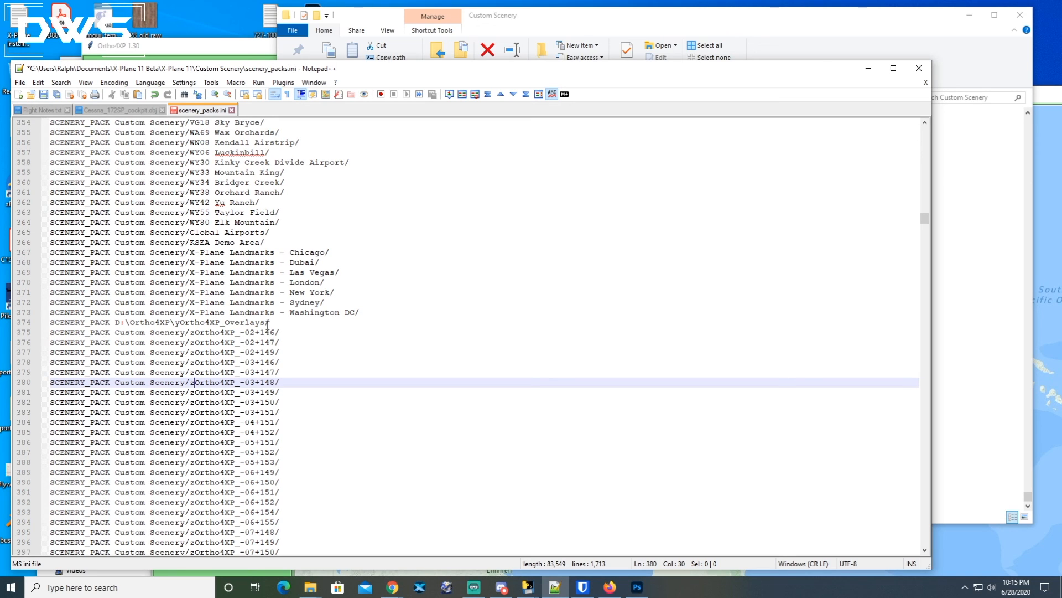
{"action": "left_click", "coordinate": [869, 68]}
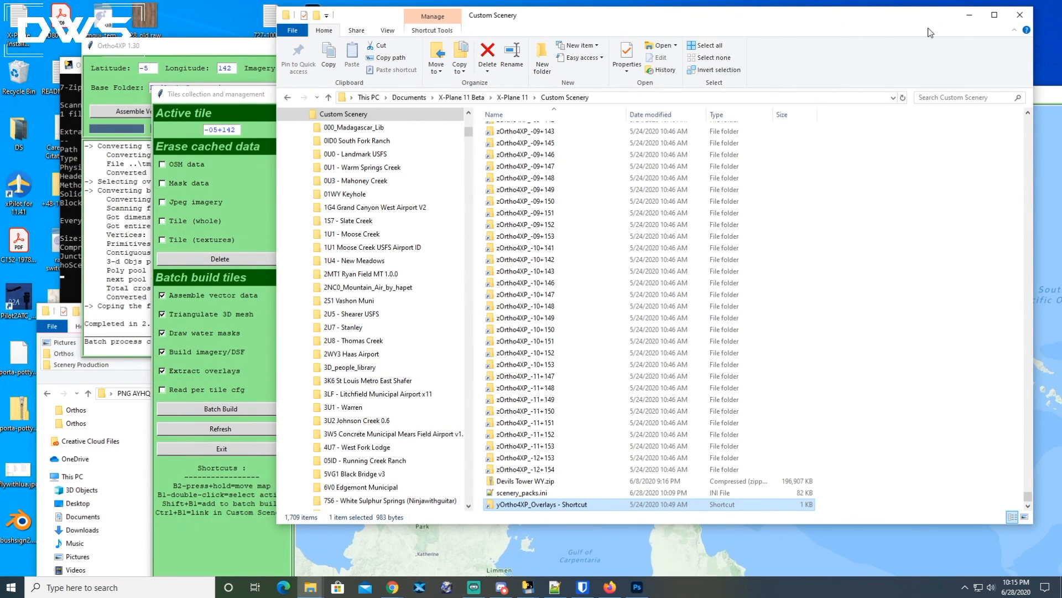
Minimize the file explorer and close the tiles collection window.
{"action": "left_click", "coordinate": [969, 15]}
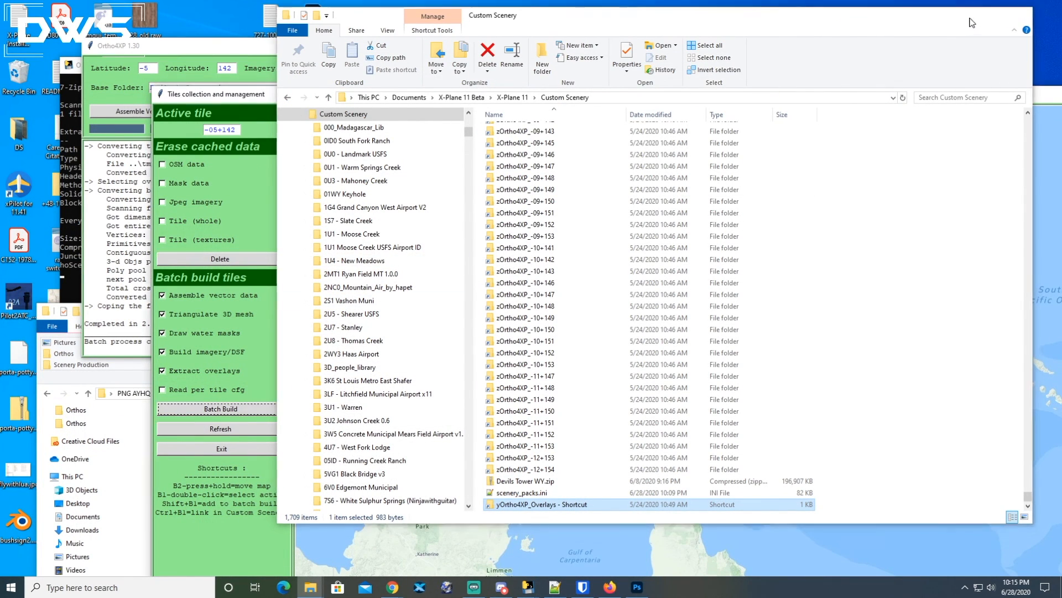
{"action": "left_click_drag", "start_coordinate": [706, 98], "coordinate": [590, 56]}
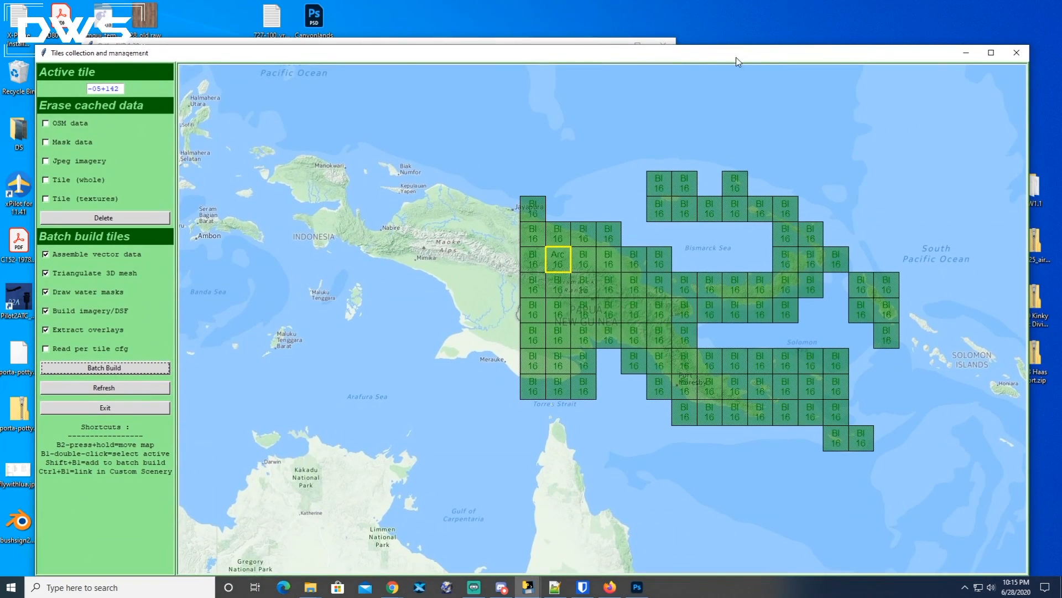
{"action": "left_click", "coordinate": [1016, 52]}
Move the PNG AYHQ Hauna Ortho4XP archive window next to the Ortho4XP window.
{"action": "left_click_drag", "start_coordinate": [488, 46], "coordinate": [547, 12]}
{"action": "left_click_drag", "start_coordinate": [551, 313], "coordinate": [585, 43]}
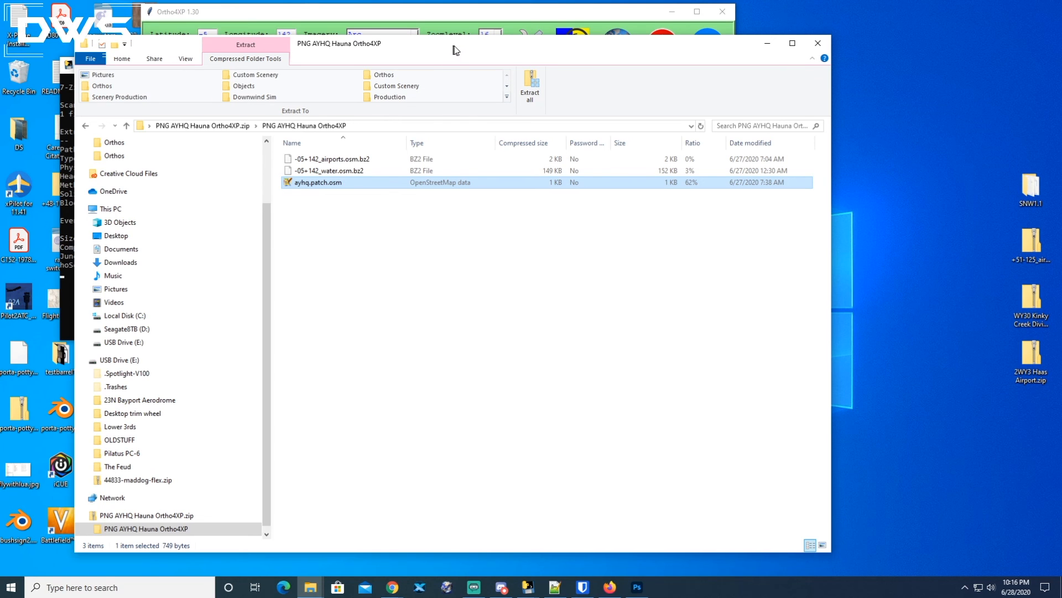
{"action": "left_click_drag", "start_coordinate": [451, 48], "coordinate": [464, 48]}
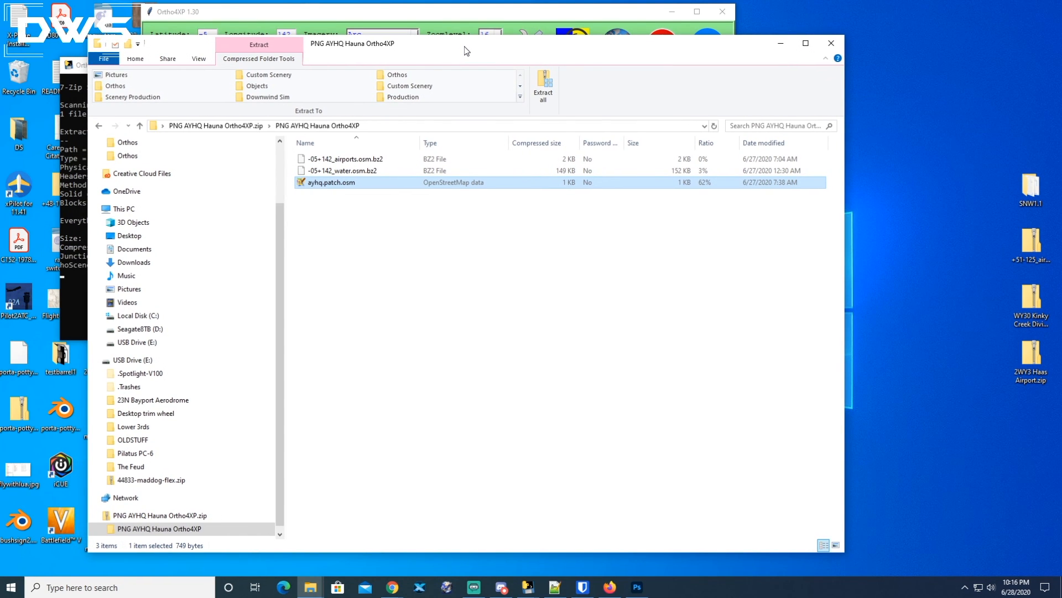
{"action": "left_click_drag", "start_coordinate": [475, 49], "coordinate": [485, 48]}
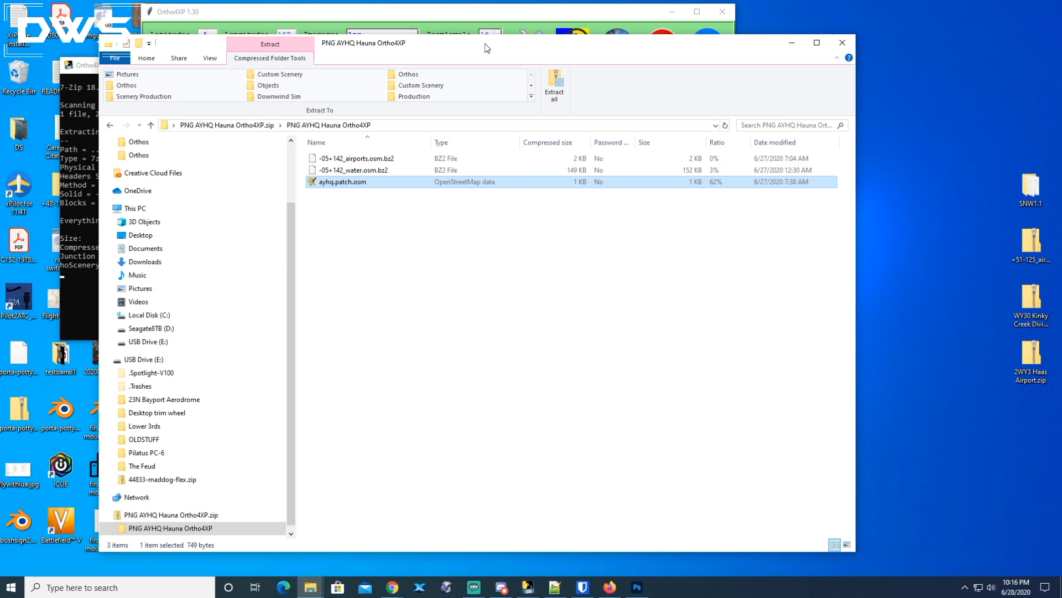
{"action": "left_click_drag", "start_coordinate": [485, 49], "coordinate": [500, 49]}
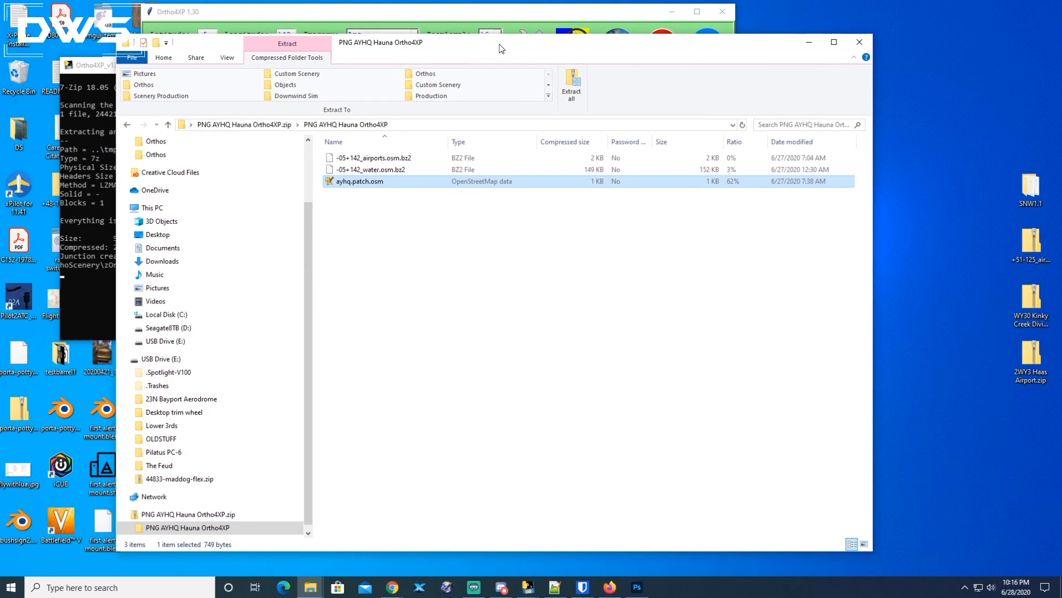